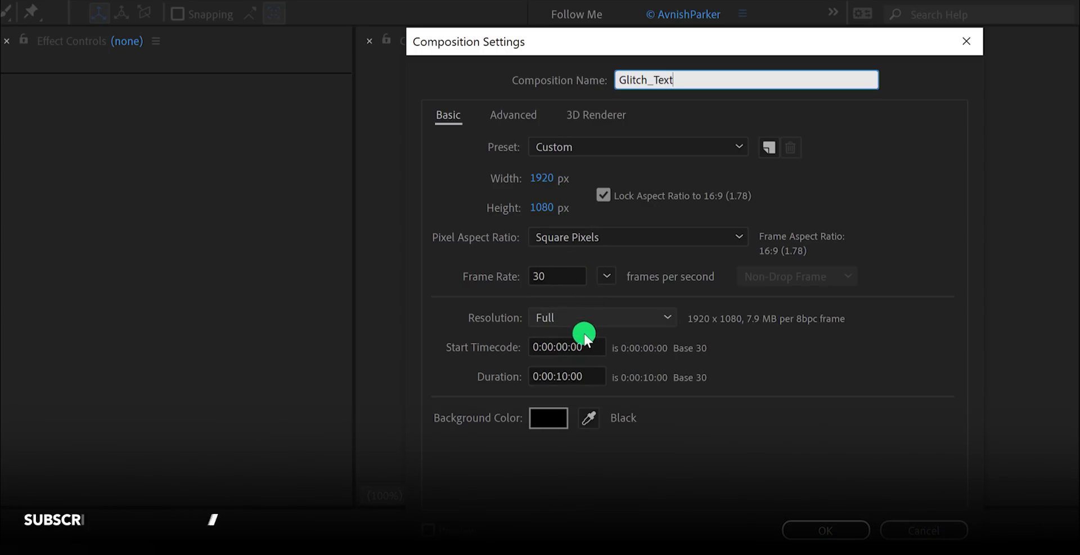
Set the Glitch_Text composition's duration to 5 seconds and create the composition.
click(566, 374)
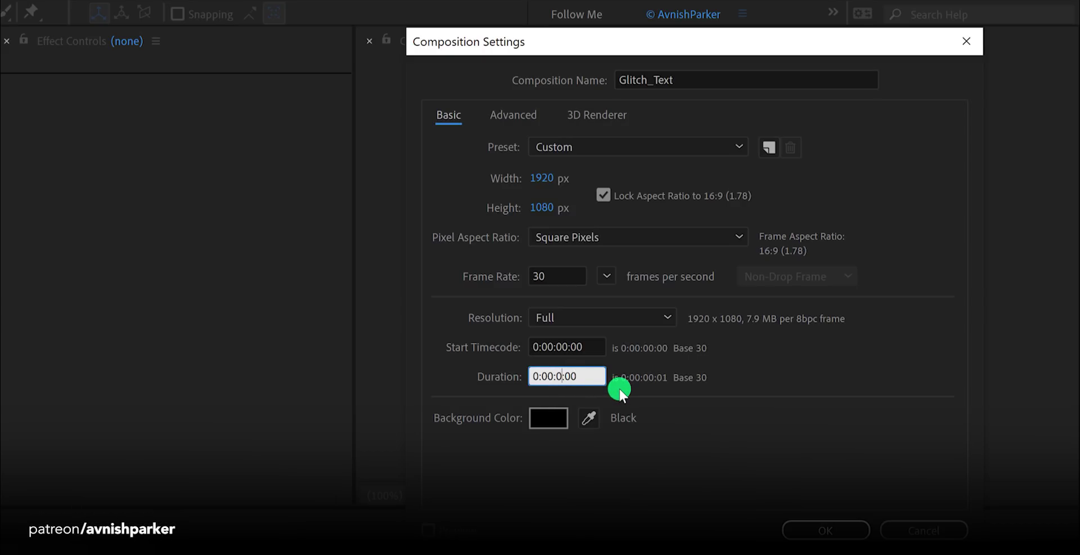
click(799, 529)
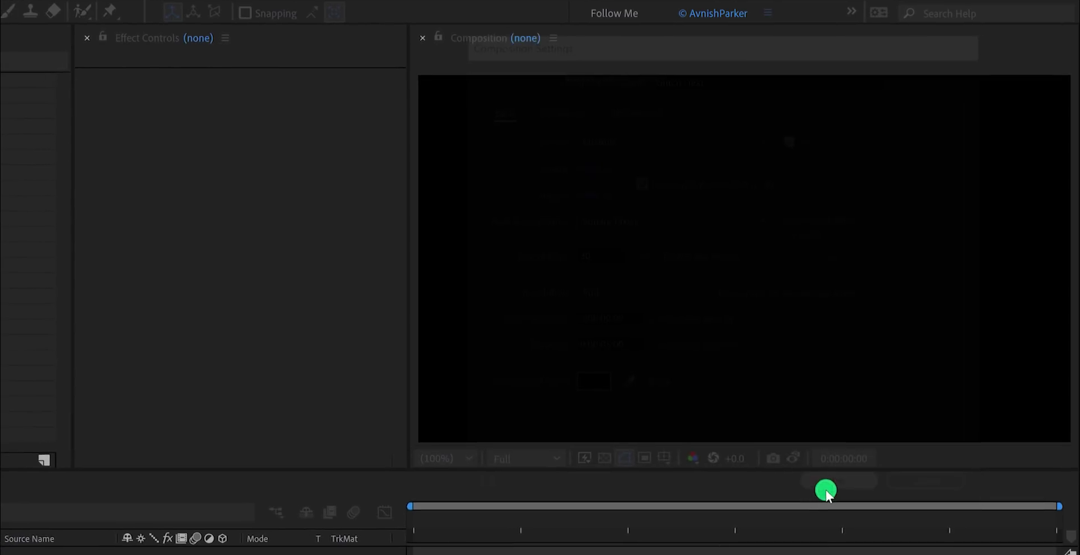
Create a 1920 x 1080 px black solid layer named Background in the Glitch_Text composition.
right_click(309, 525)
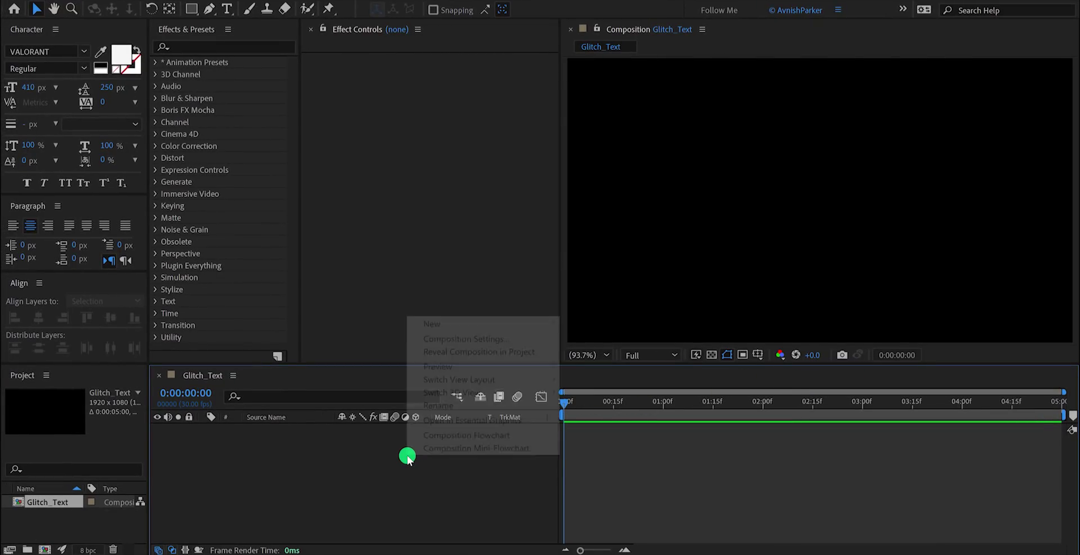
mouse_move(465, 323)
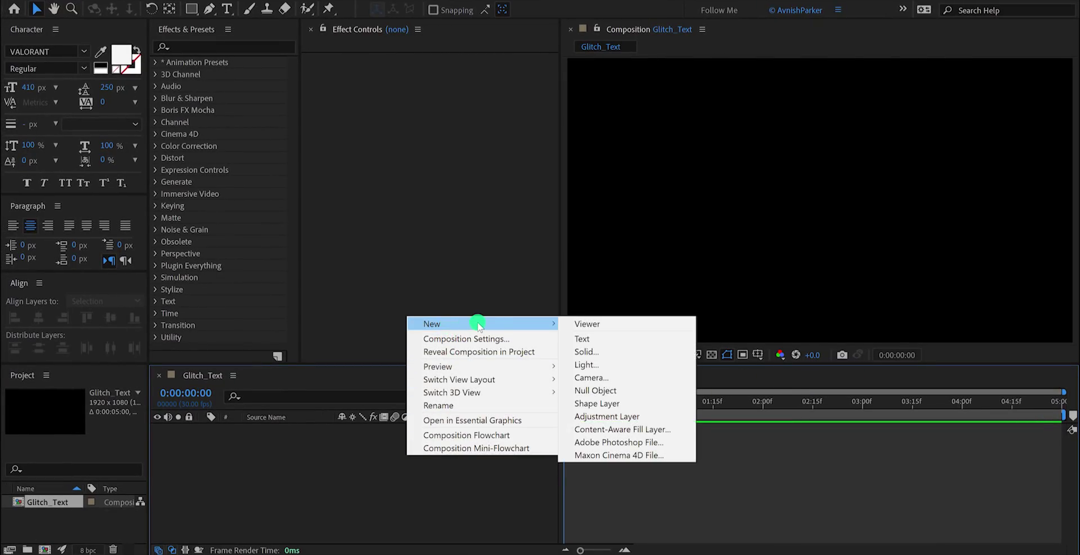
click(615, 355)
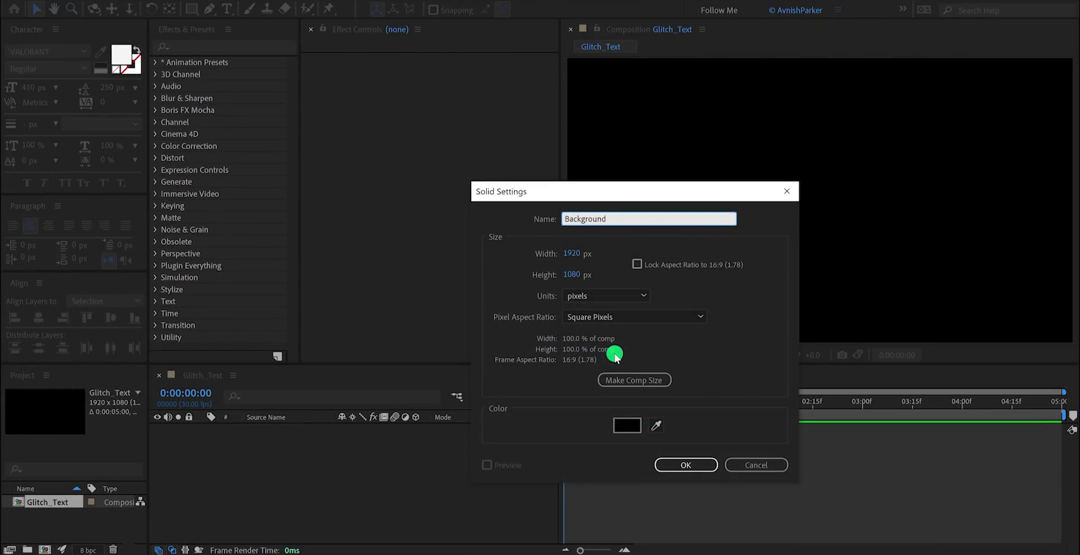
click(672, 464)
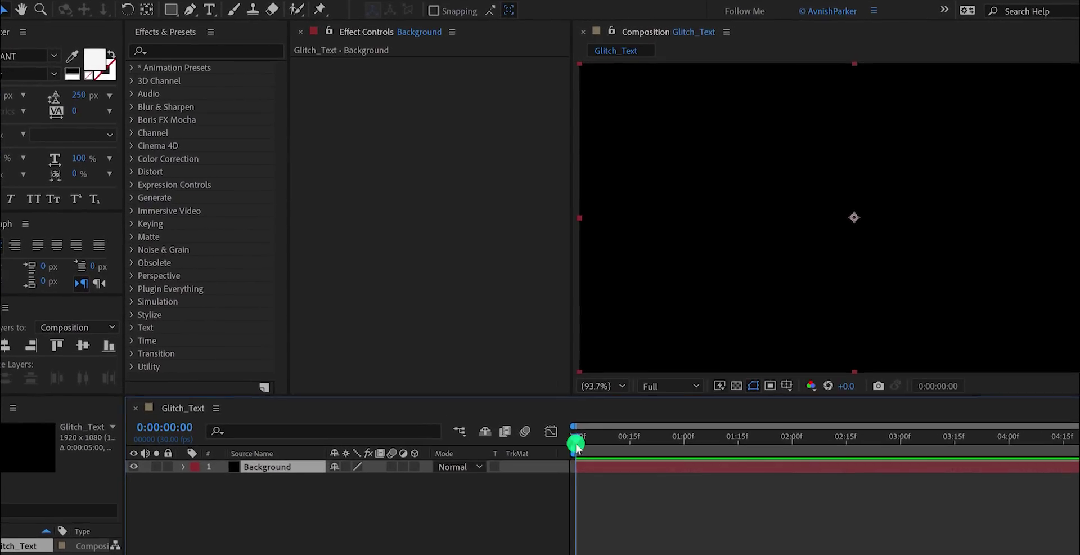
Find the Fractal Noise effect and apply it to the Background layer.
click(138, 66)
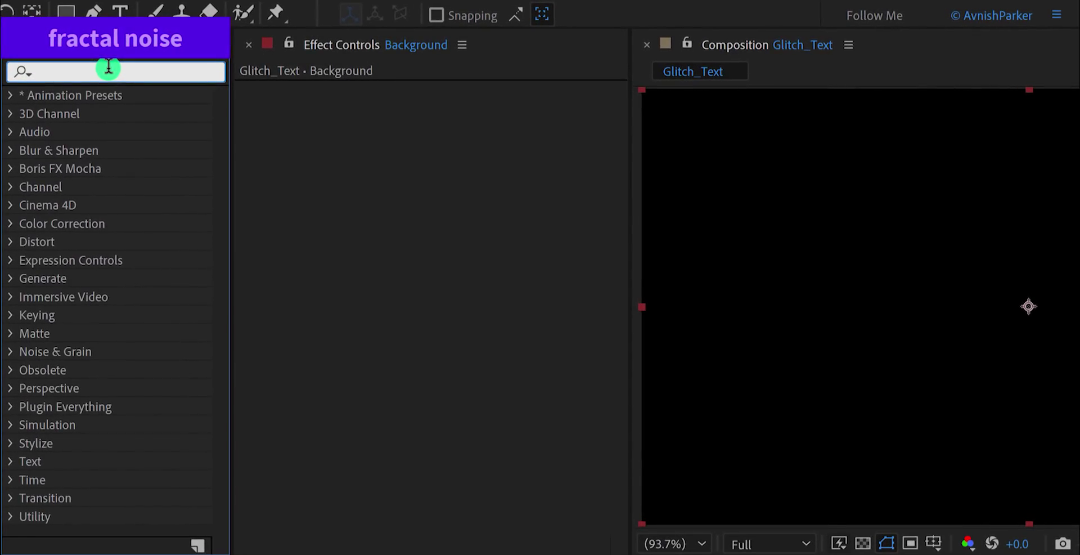
text(fract)
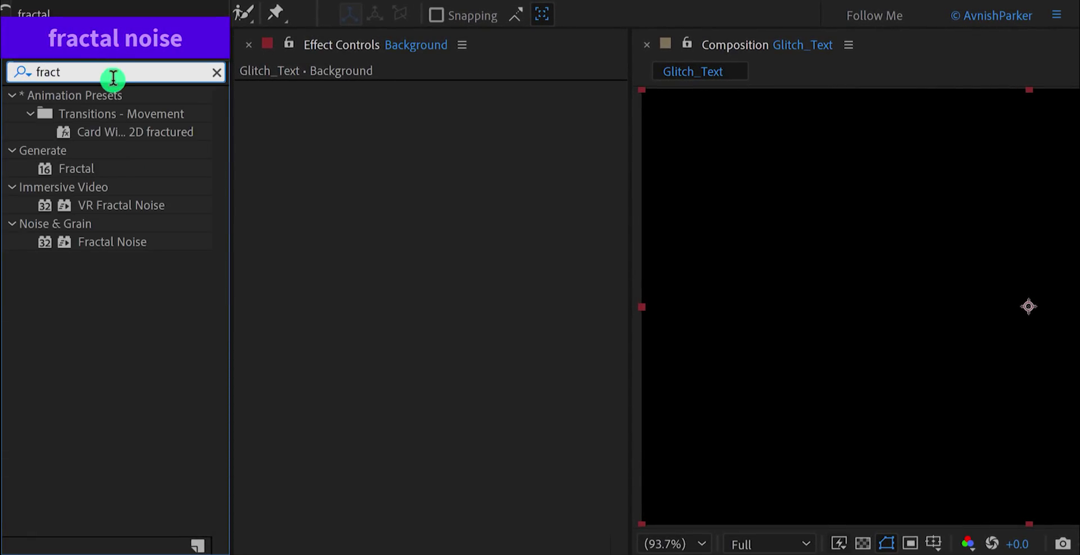
drag(119, 248, 371, 261)
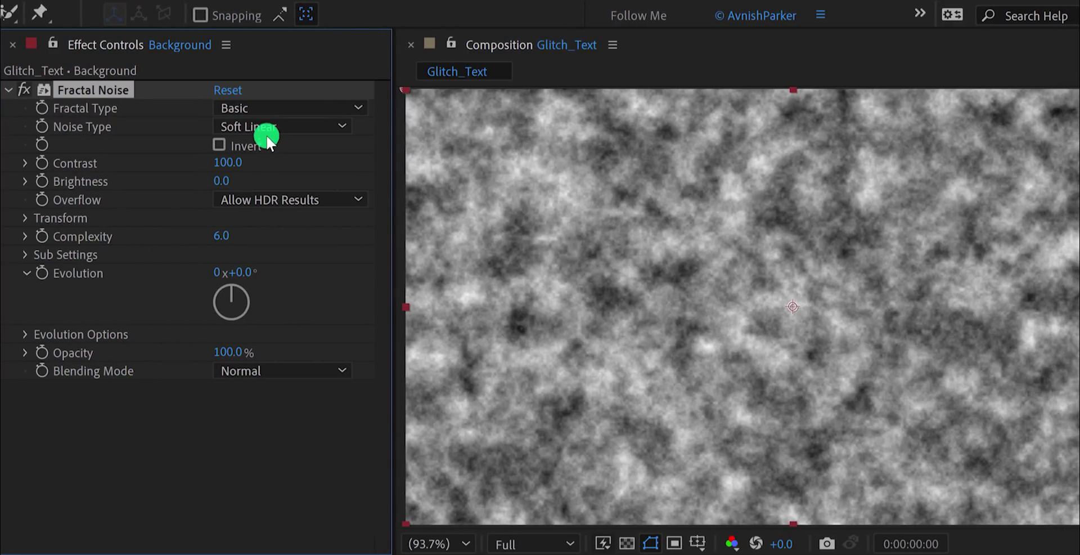
Set the Fractal Noise type to Block, with contrast 150 and brightness -50.
click(263, 125)
click(268, 147)
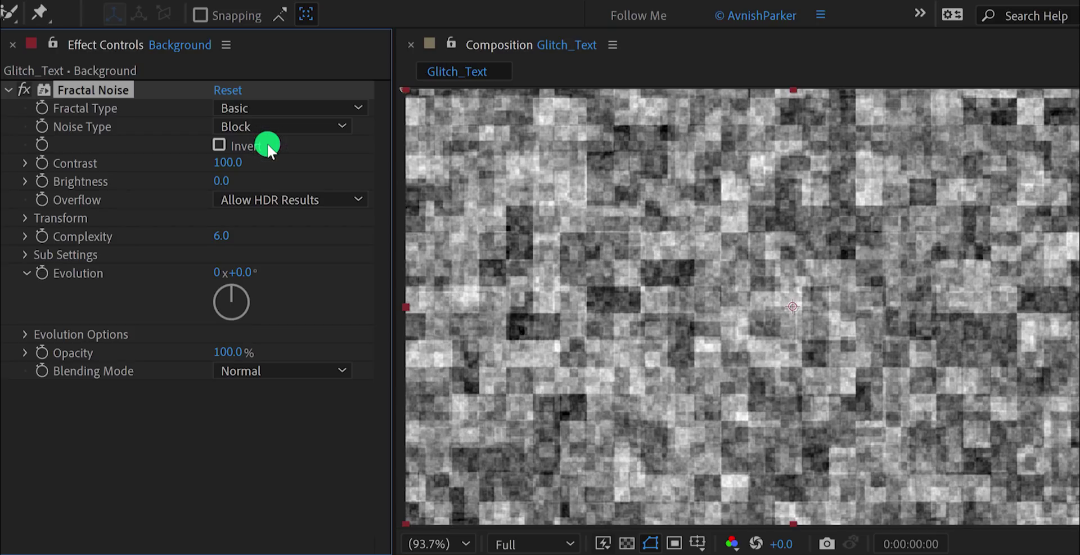
click(223, 162)
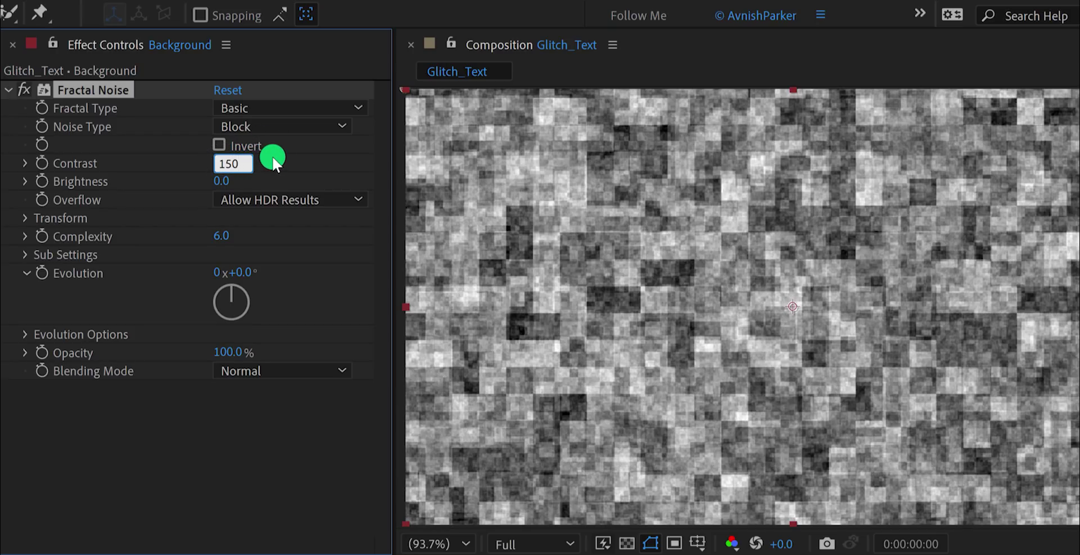
key(Tab)
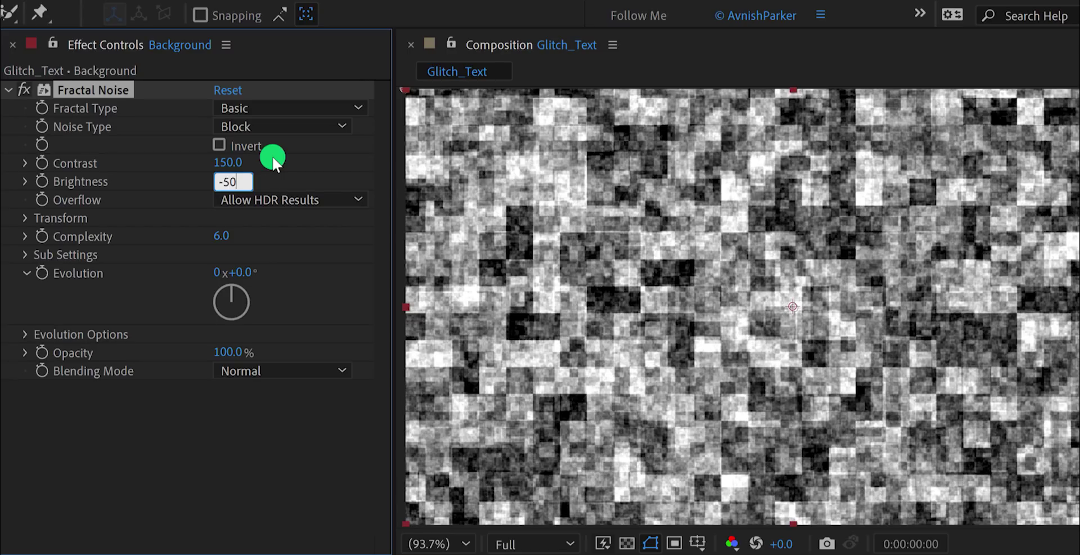
key(Return)
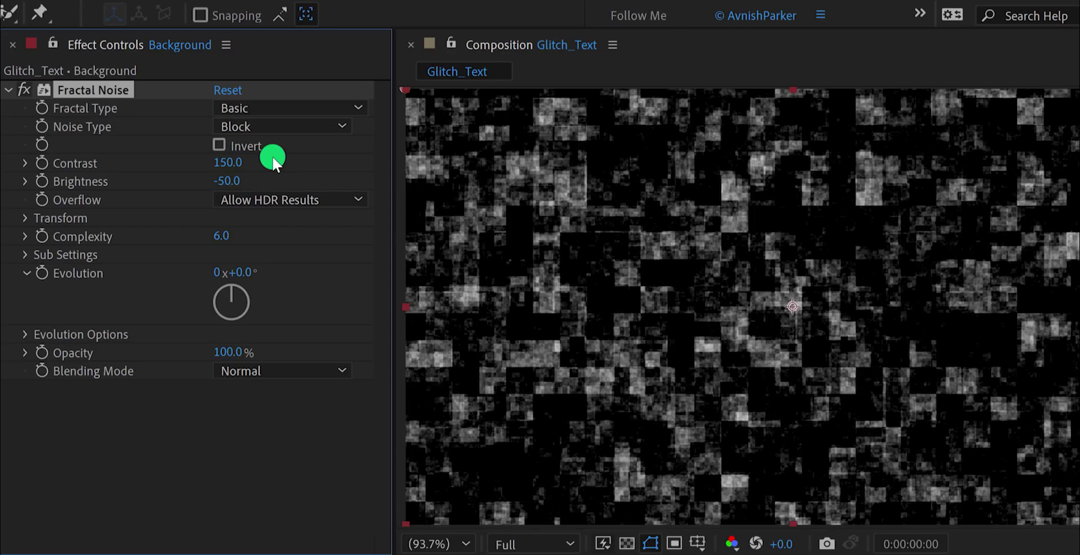
Reduce the Fractal Noise transform scale to 20 and its complexity to 1.
click(26, 218)
click(226, 273)
click(290, 282)
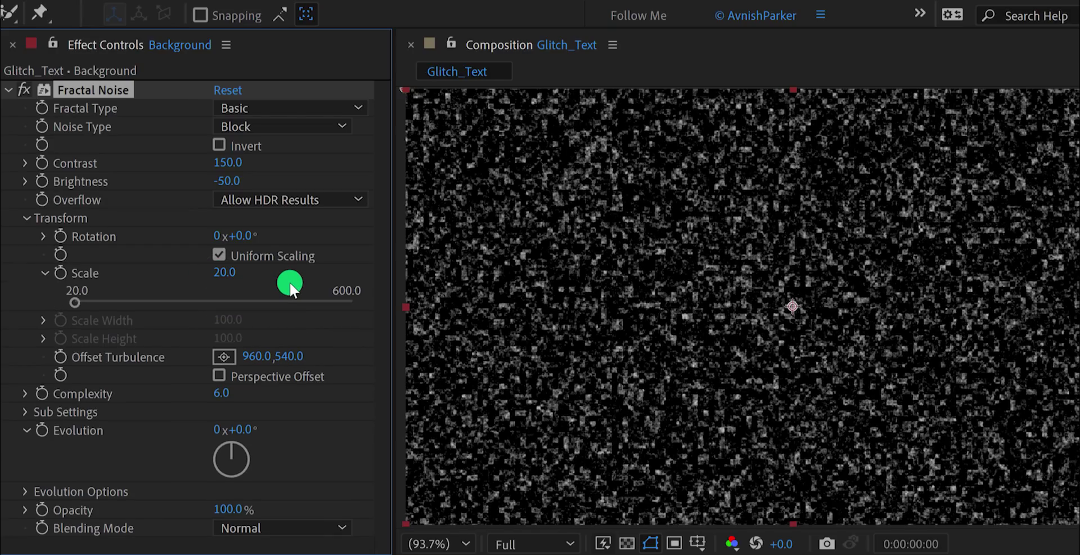
click(224, 393)
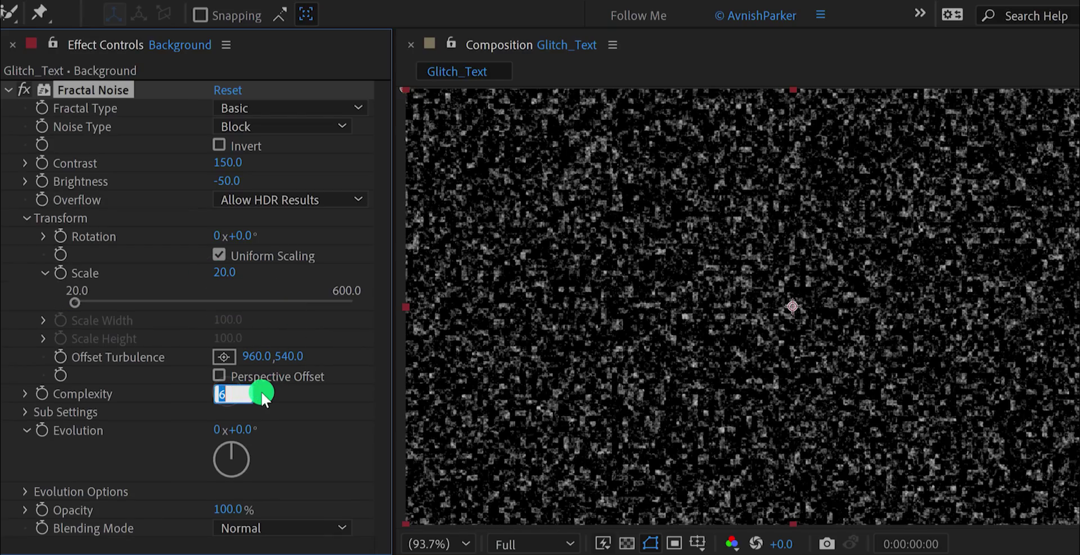
click(262, 396)
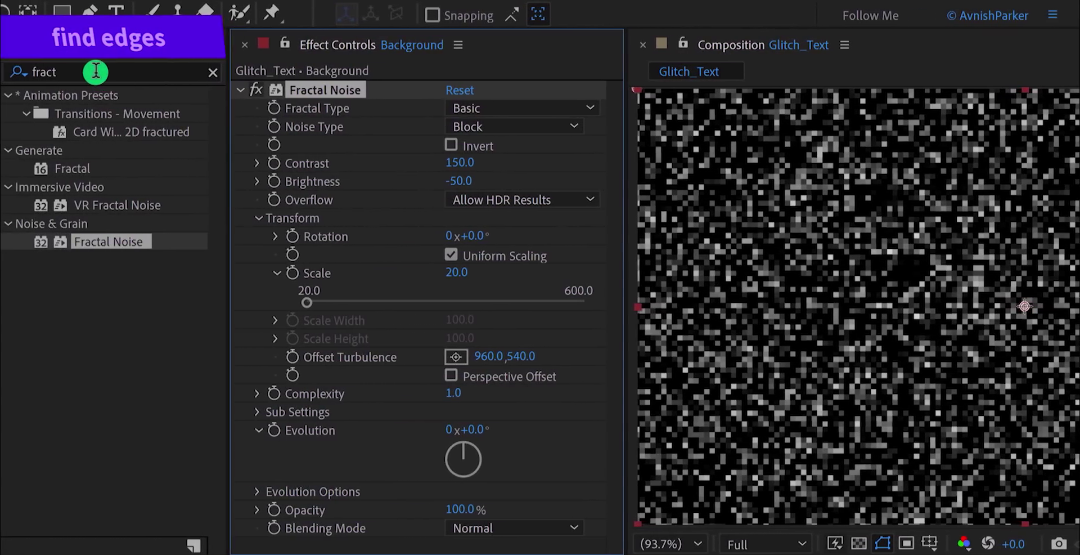
Apply the Find Edges effect to the Background layer and invert it.
click(76, 72)
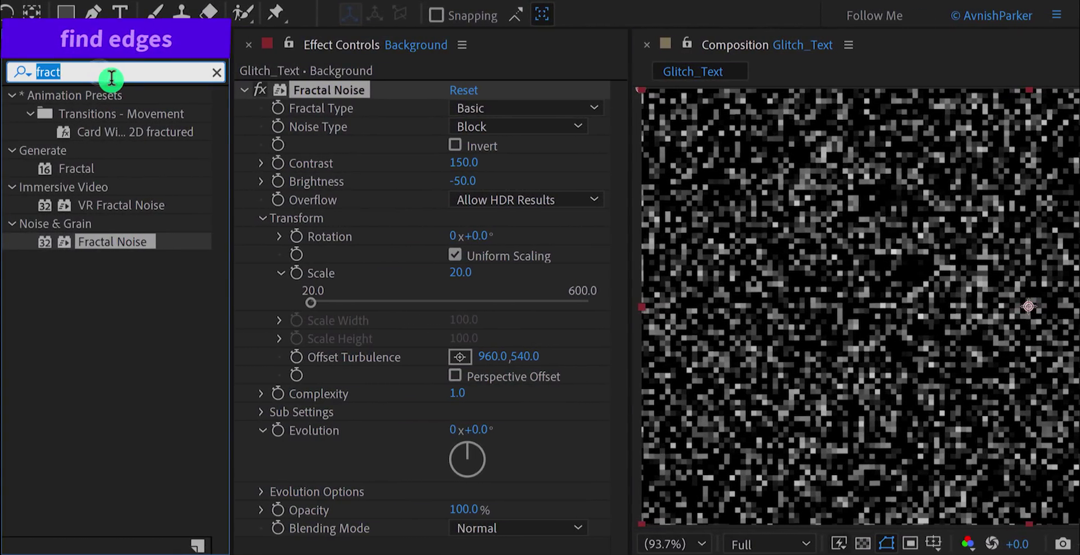
text(edges)
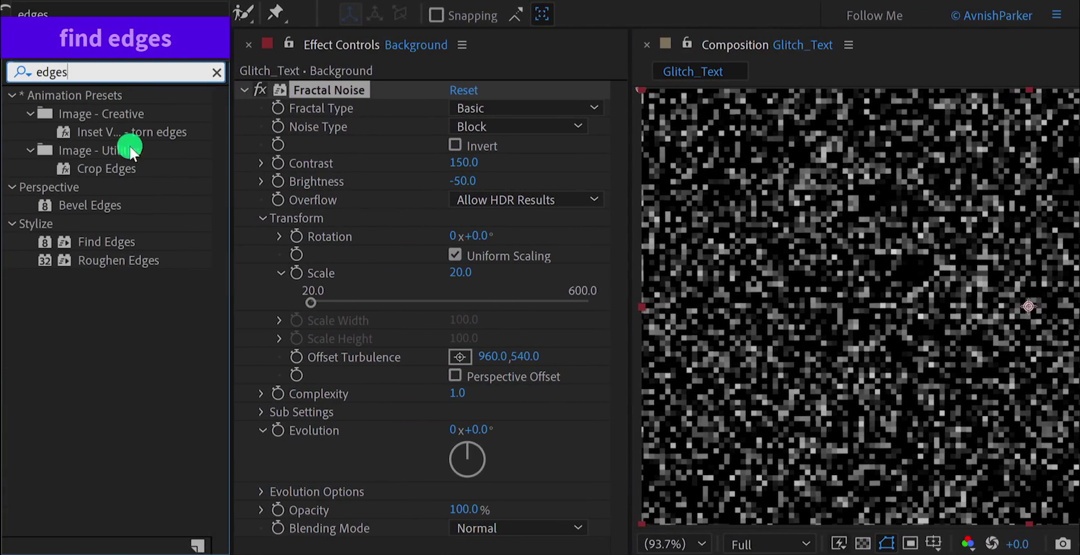
drag(114, 242, 351, 498)
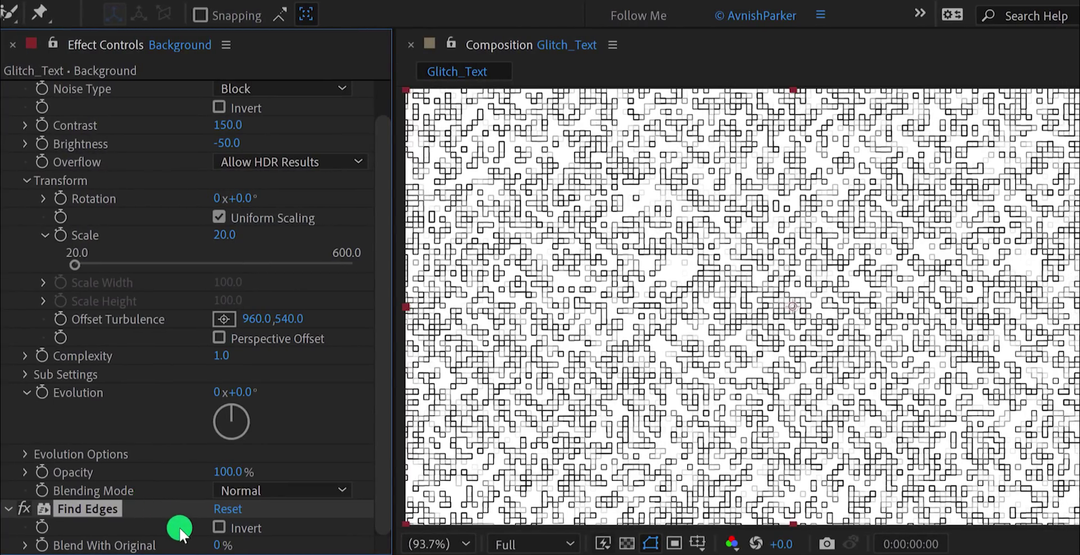
click(217, 528)
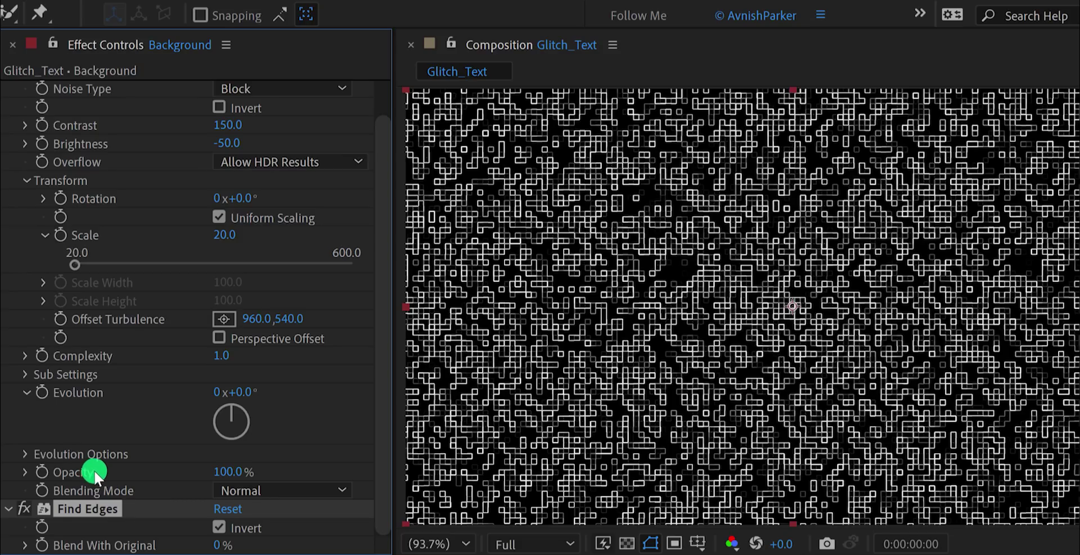
Set the Fractal Noise effect's opacity to 10%.
click(226, 472)
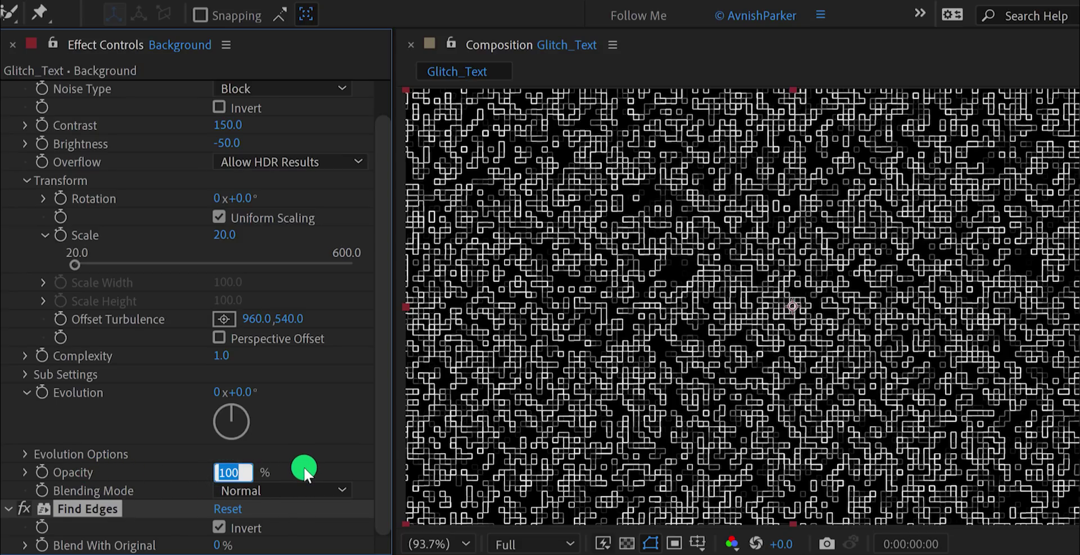
text(10)
key(Return)
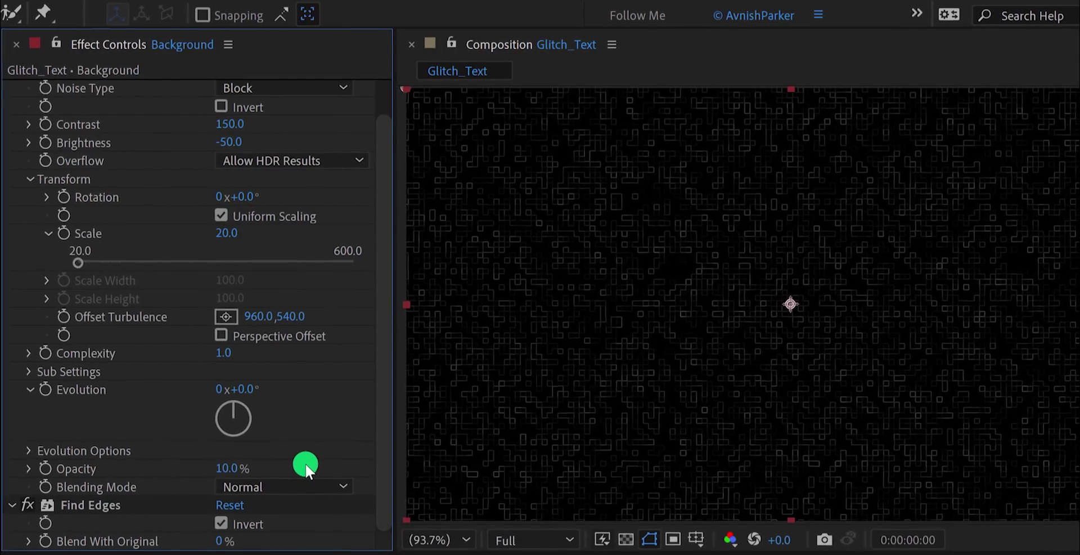
Add the expression time*30 to the Fractal Noise Evolution property and preview the animation.
click(422, 554)
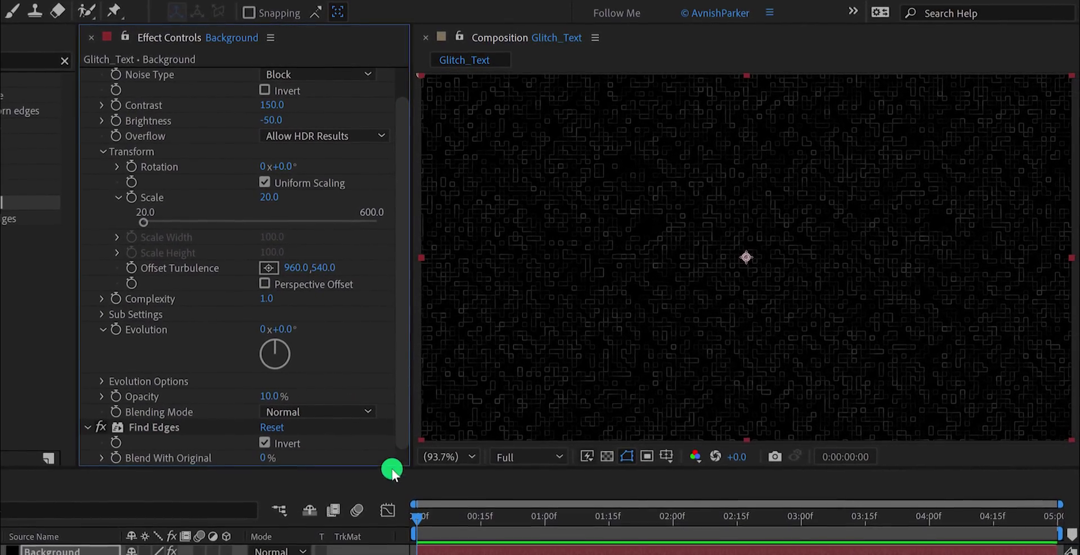
drag(510, 529, 425, 537)
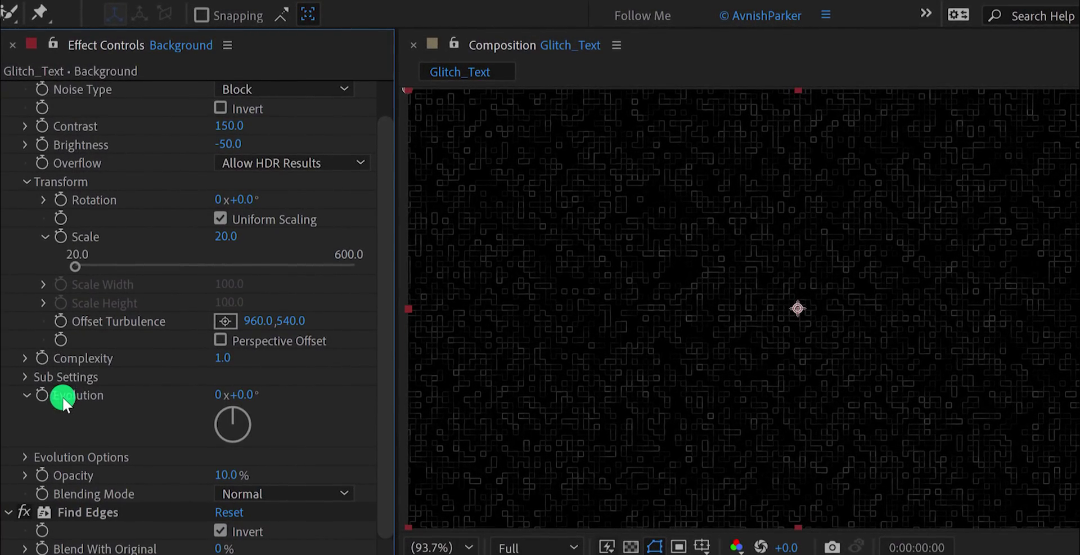
key(alt)
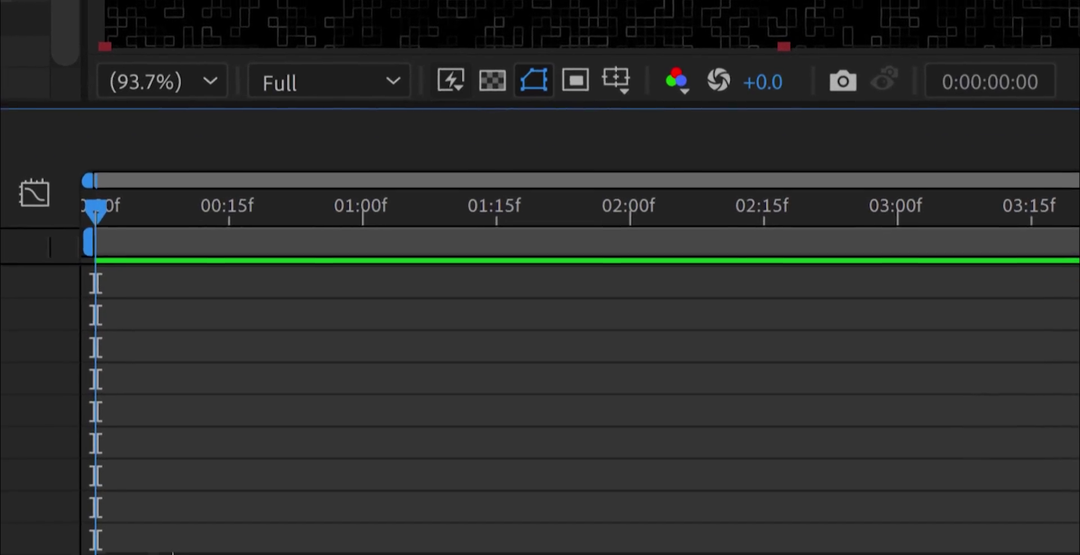
text(time)
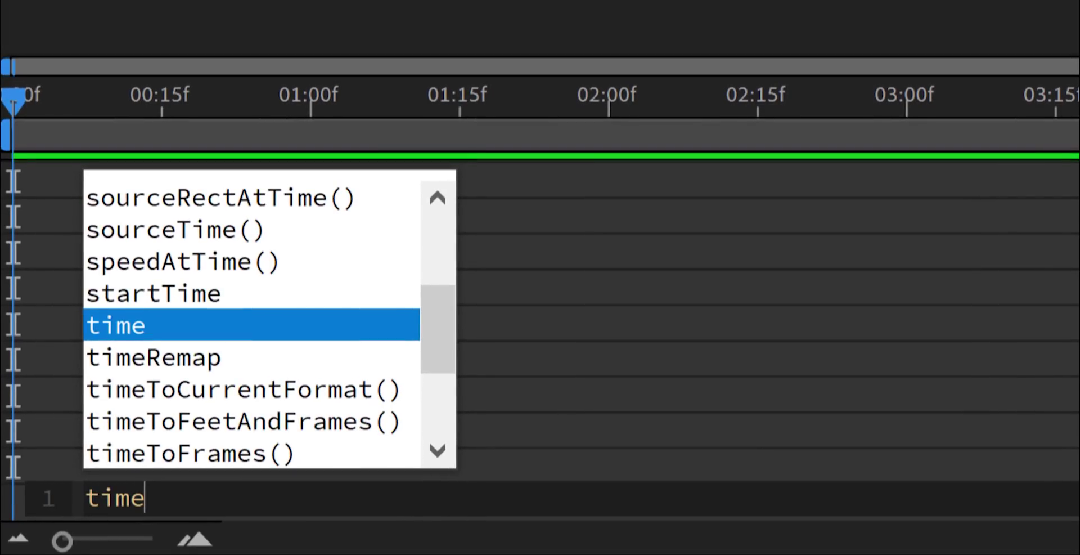
key(Escape)
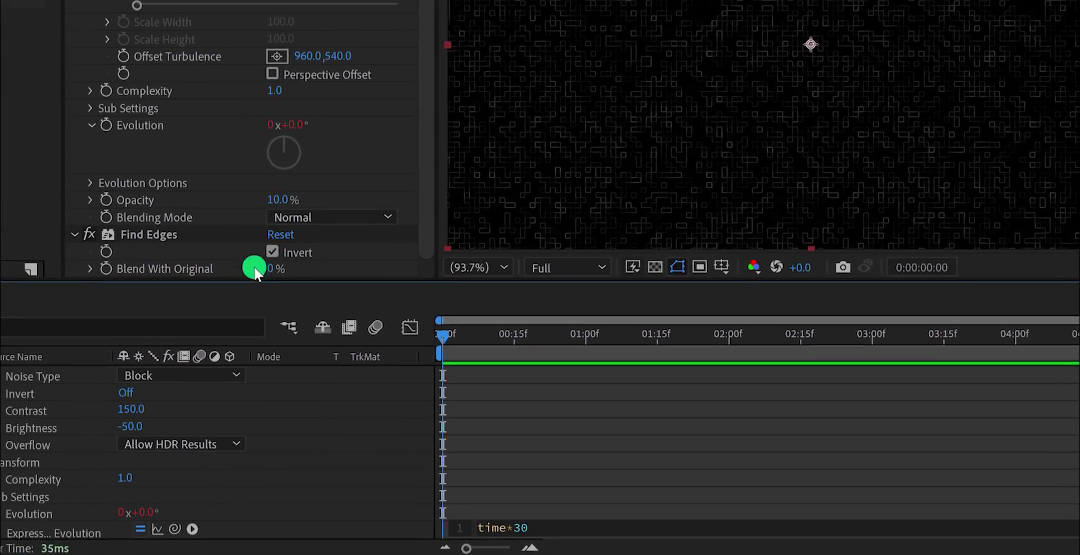
key(space)
key(space)
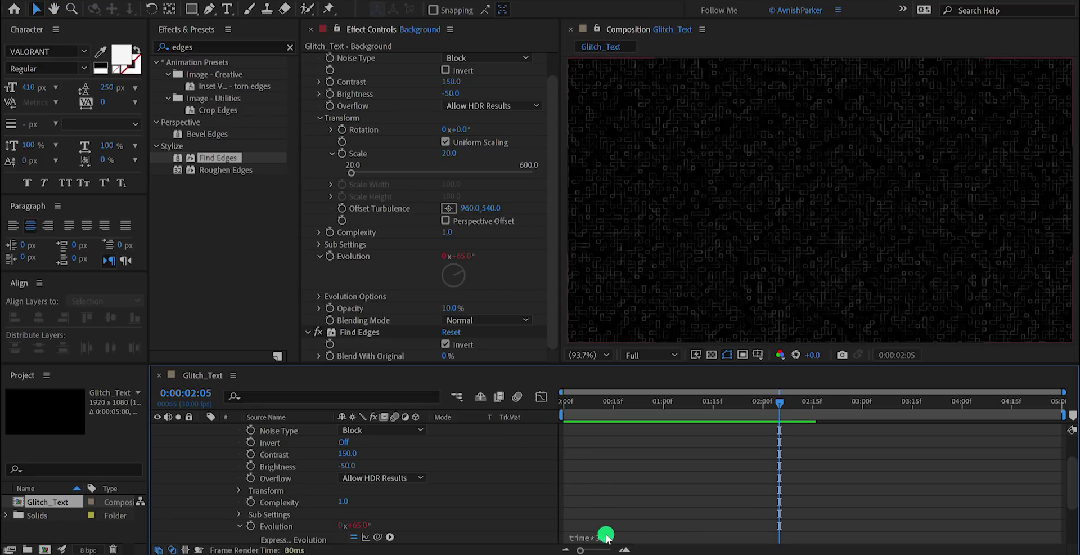
Change the Evolution expression to time*300 and play back the composition to check the speed.
click(610, 537)
text(0)
click(625, 515)
key(space)
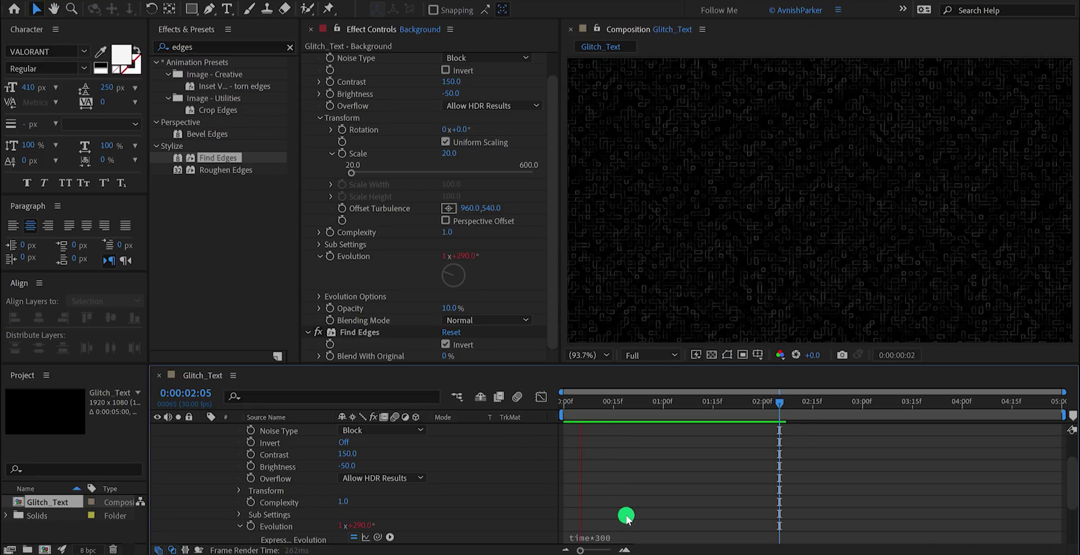
key(space)
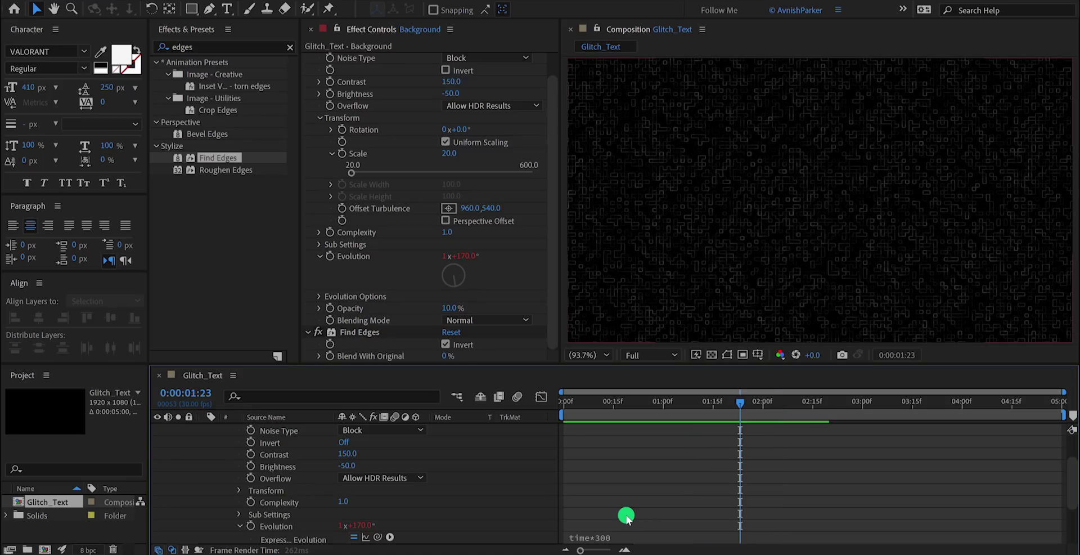
Set the Fractal Noise opacity to 5% and collapse the Background layer's properties in the timeline.
click(449, 309)
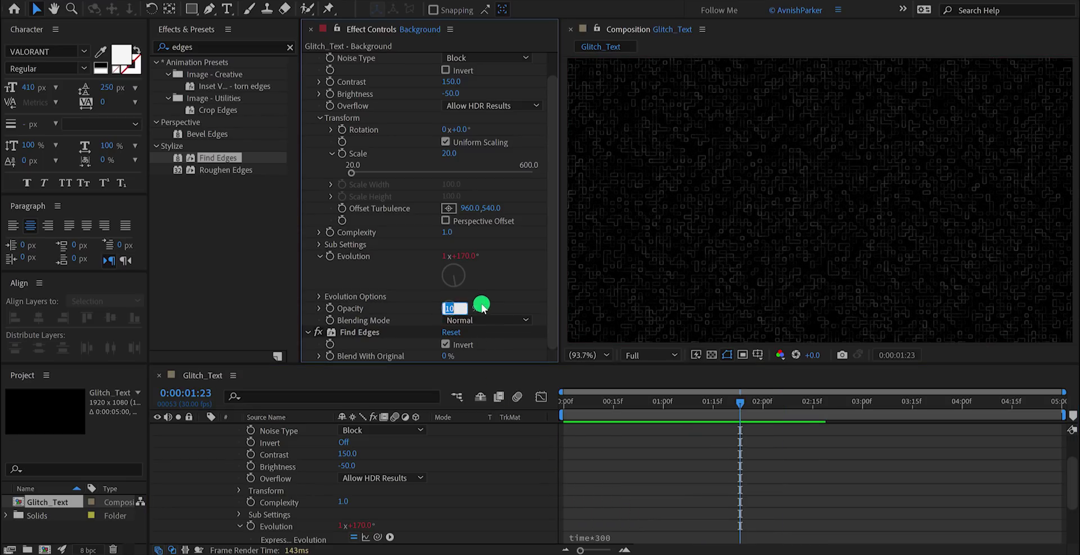
text(5)
key(Return)
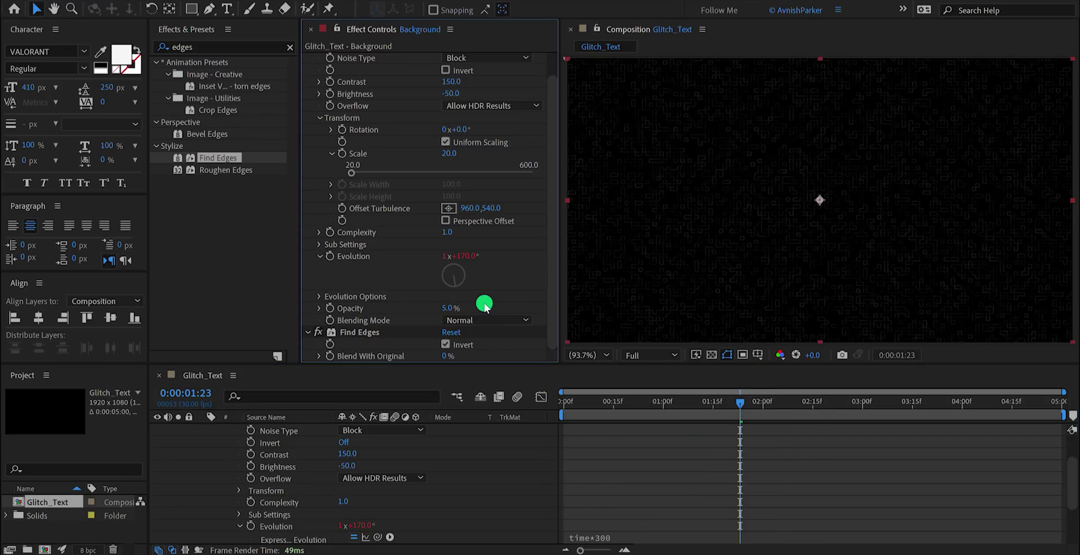
scroll(441, 455, up, 2)
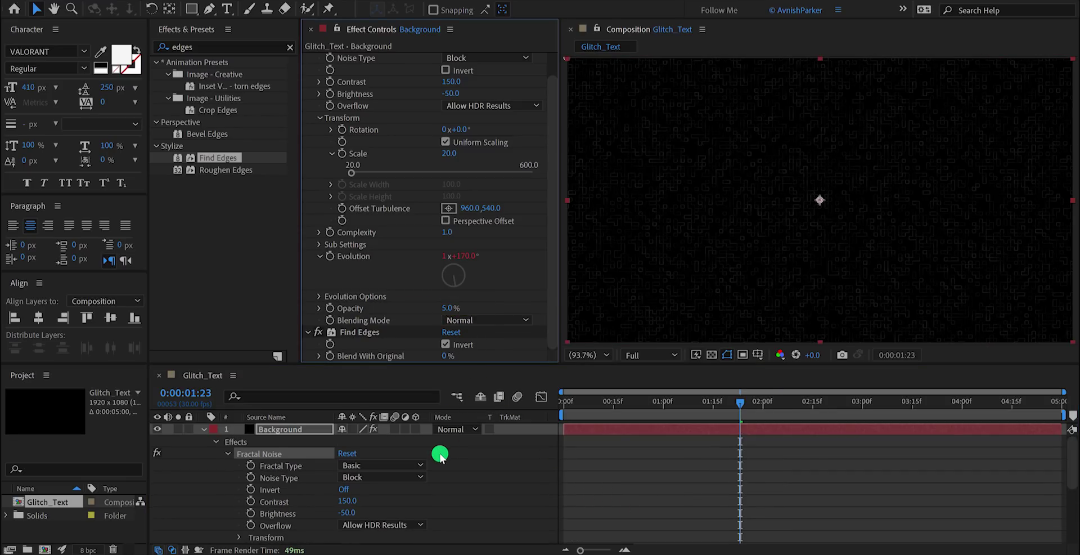
click(204, 430)
click(205, 429)
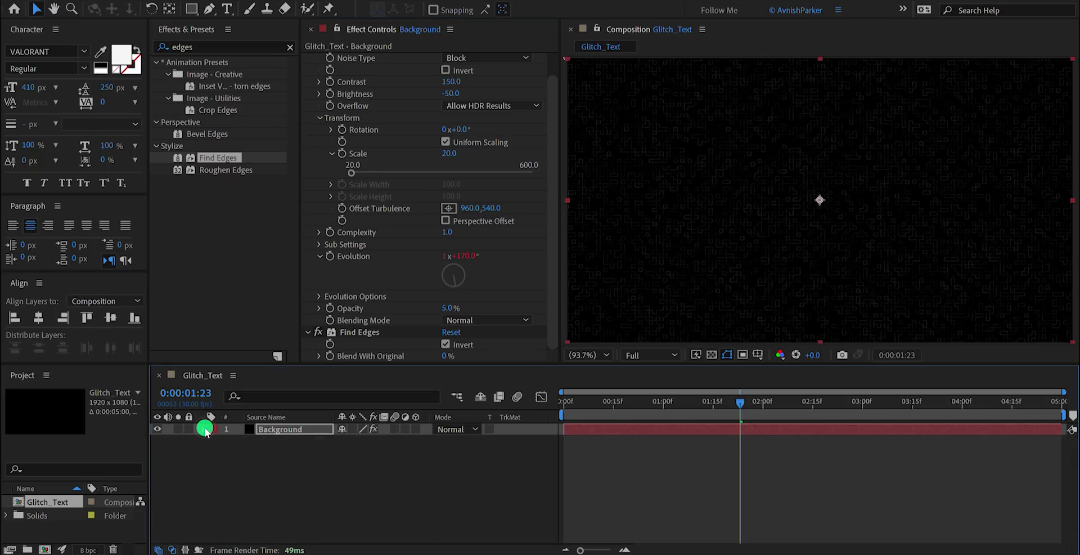
click(329, 453)
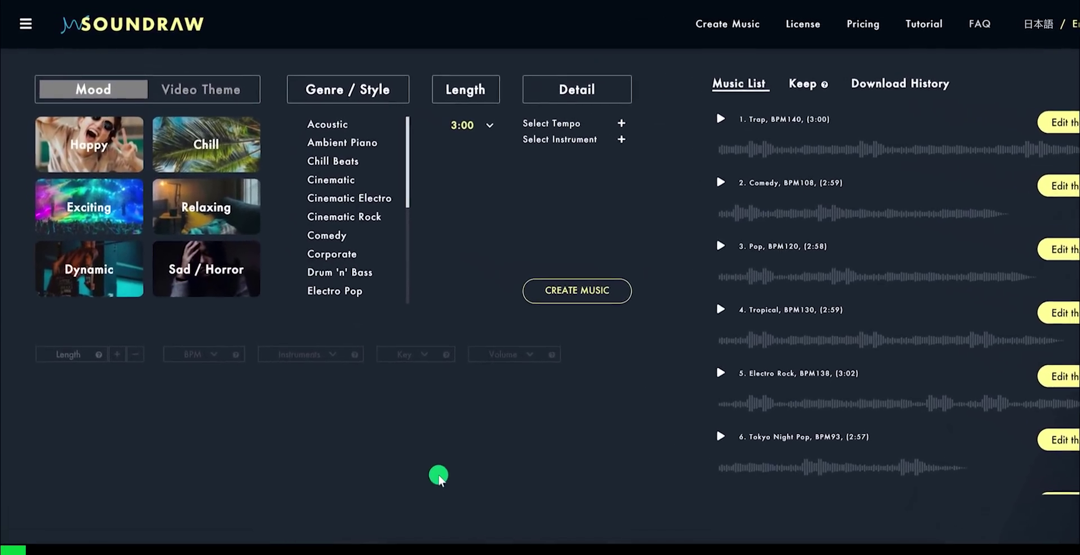
Switch to Soundraw and look over the available music moods, from Happy and Chill to Sad / Horror.
click(135, 174)
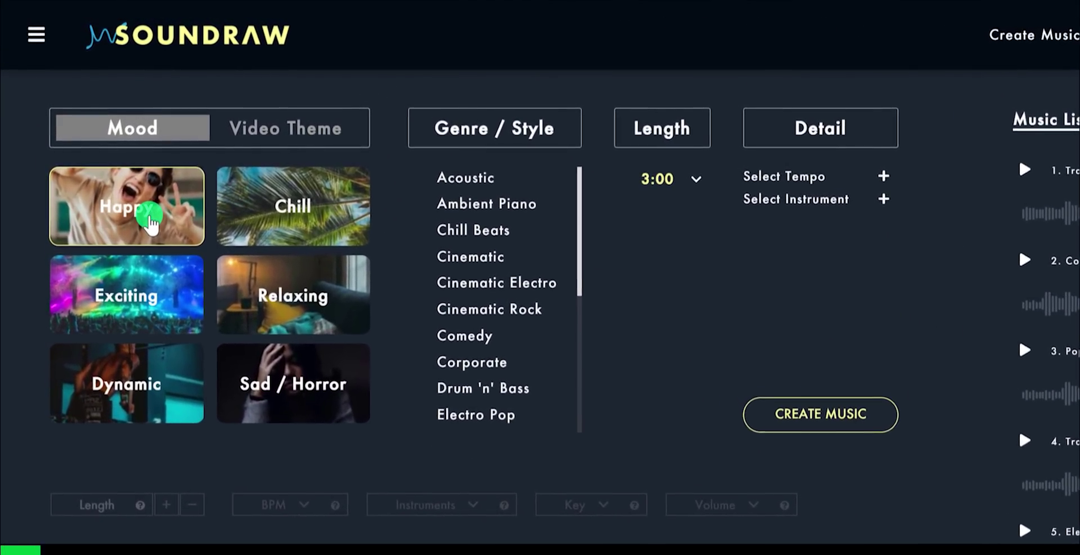
click(244, 224)
click(251, 273)
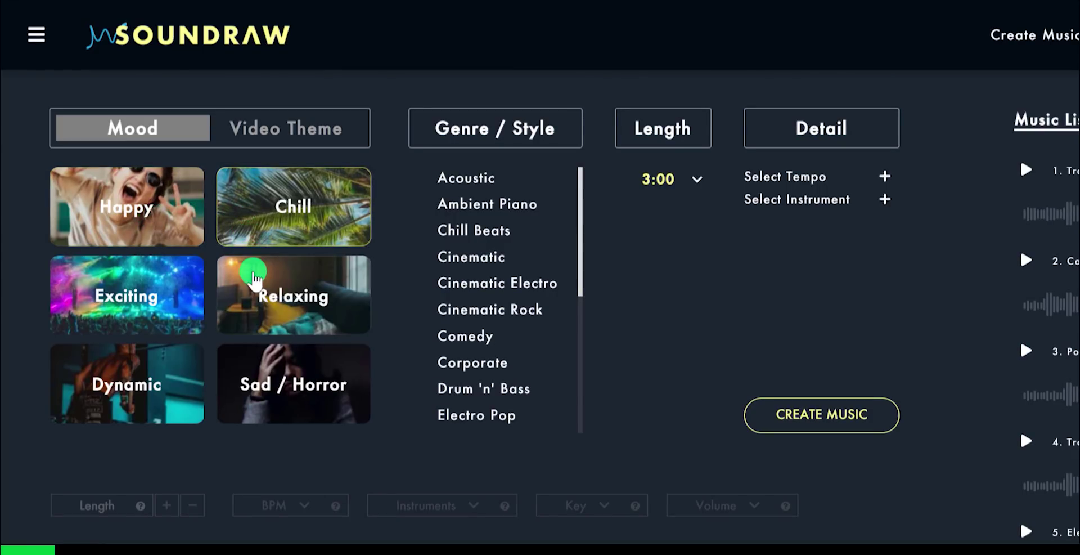
click(262, 372)
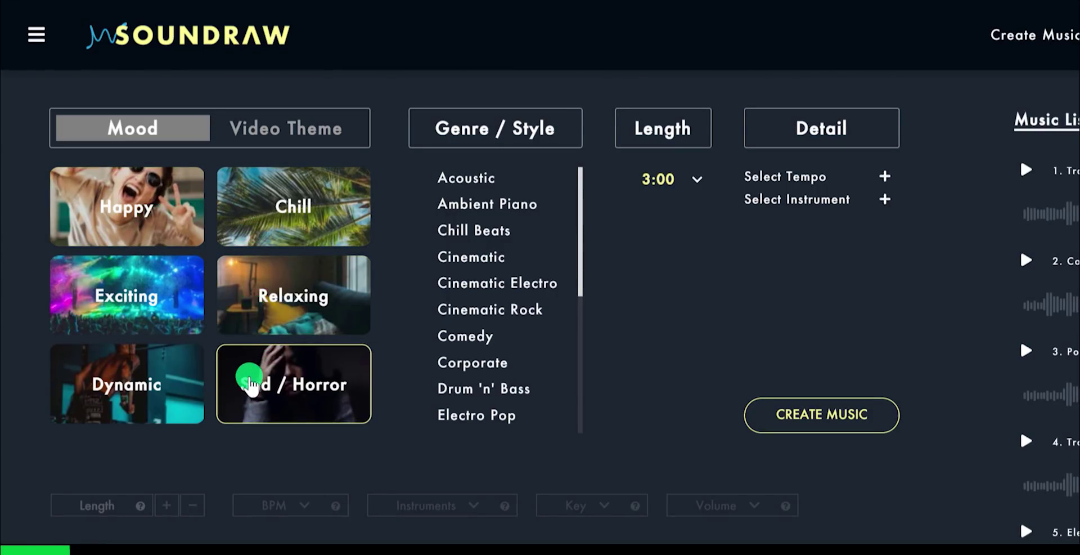
click(182, 372)
click(181, 301)
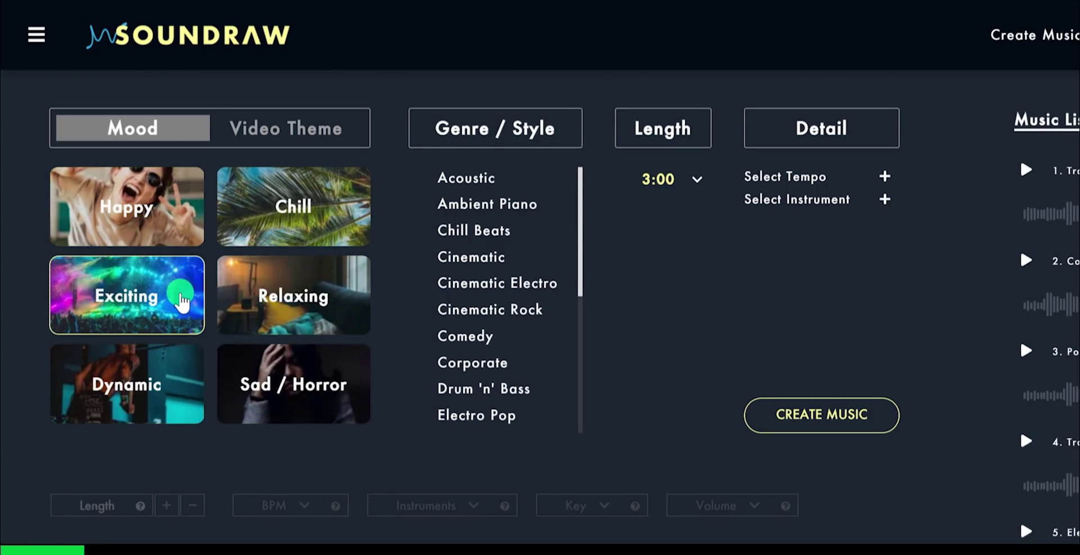
Show the video themes instead of moods, choose the VLOG theme and look over the matching genres.
click(285, 142)
click(162, 175)
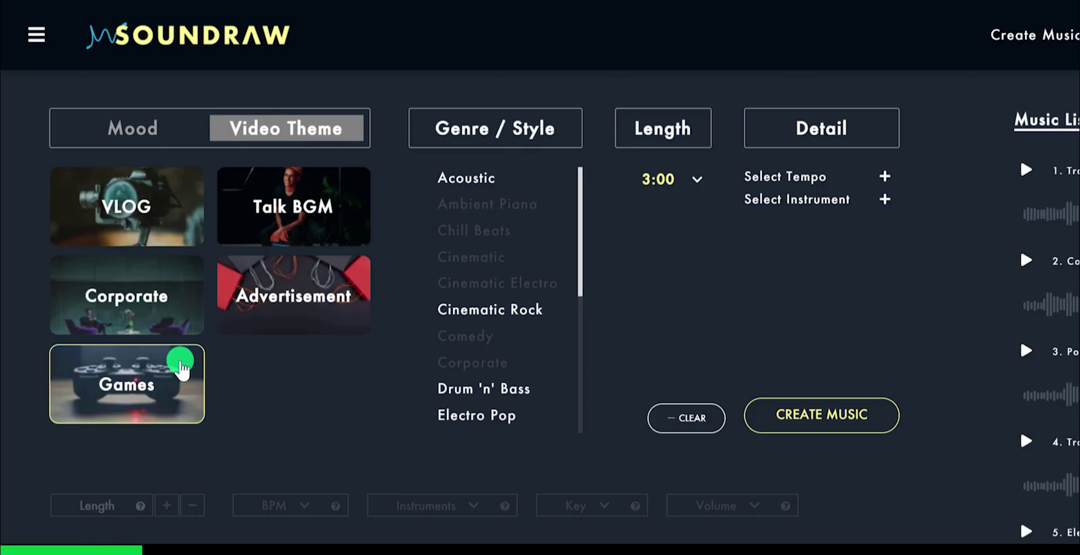
click(175, 221)
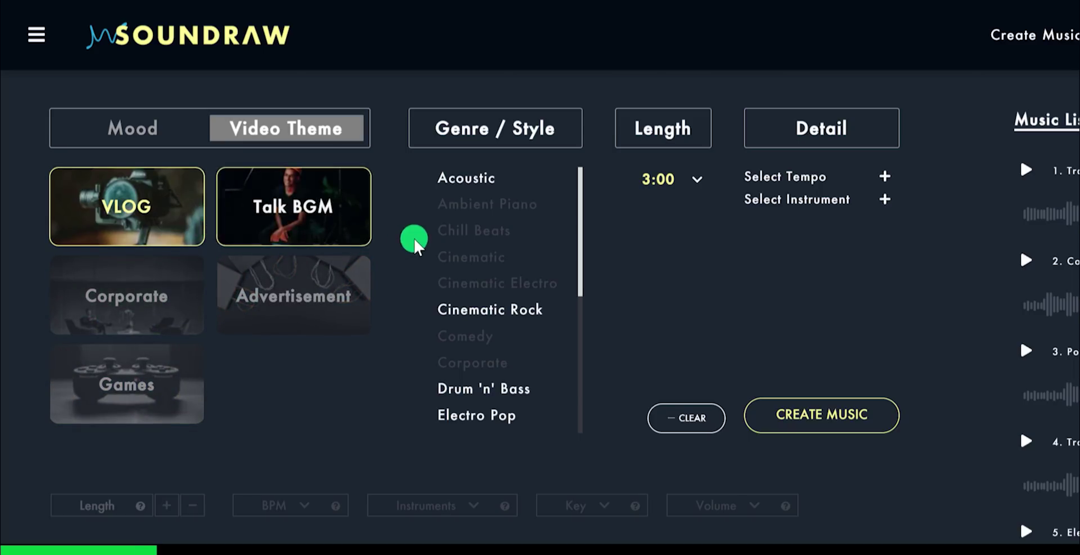
mouse_move(579, 175)
mouse_down()
mouse_move(575, 313)
mouse_move(570, 177)
mouse_up()
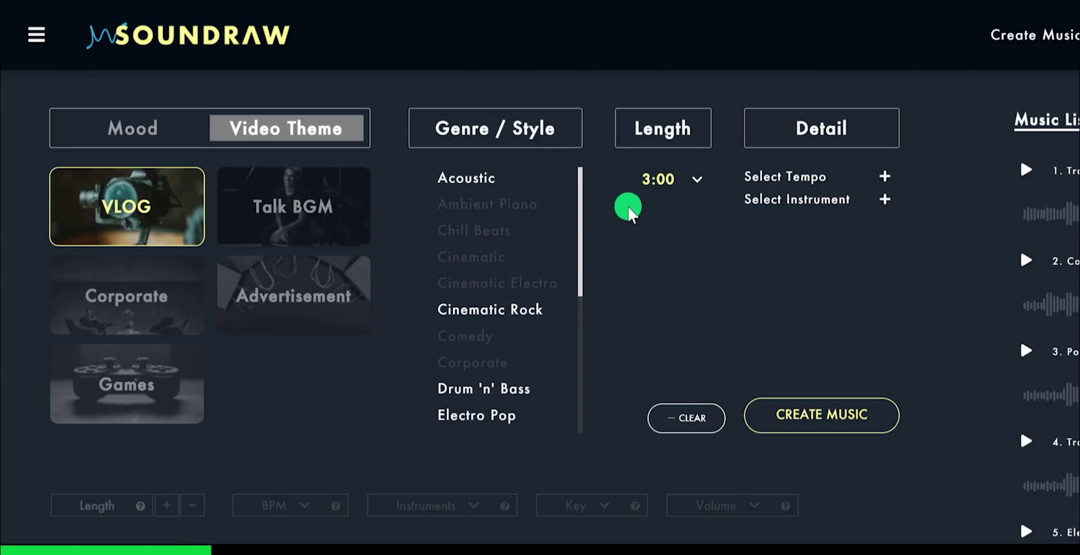
Expand the length choices and the tempo and instrument details to review the options for the VLOG music.
click(699, 179)
drag(707, 178, 703, 294)
drag(703, 370, 685, 191)
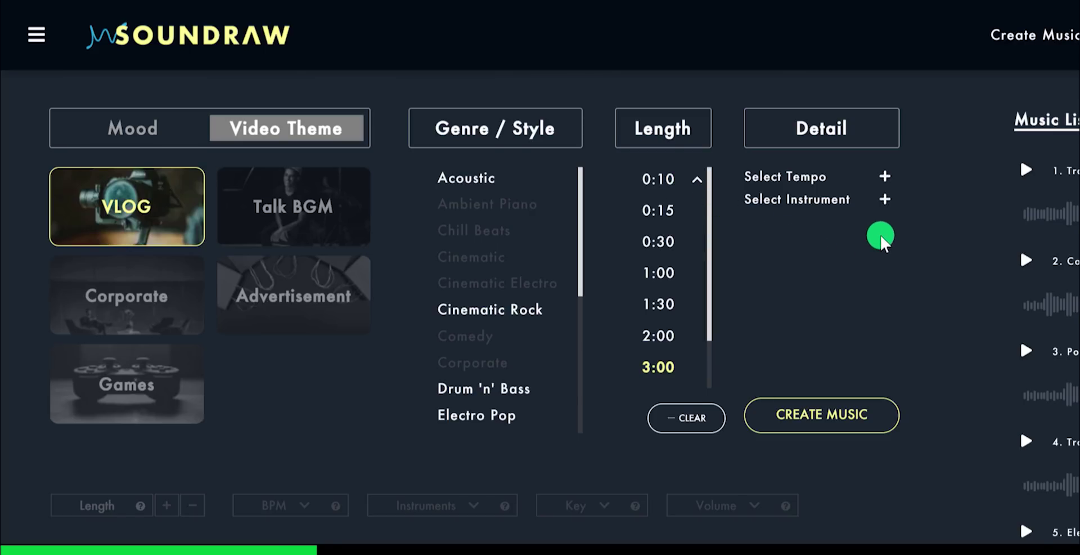
click(884, 176)
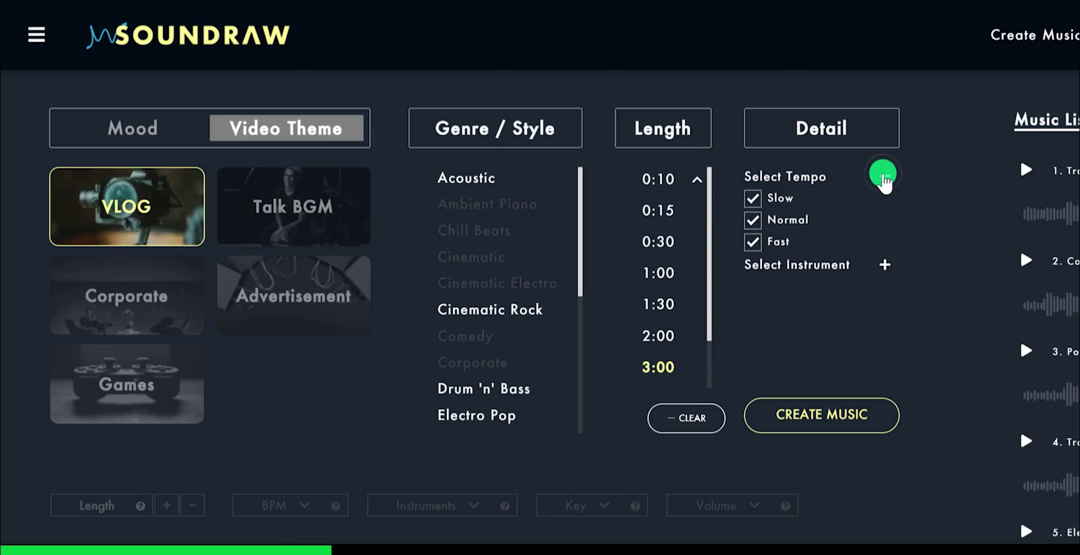
click(886, 263)
drag(897, 270, 901, 351)
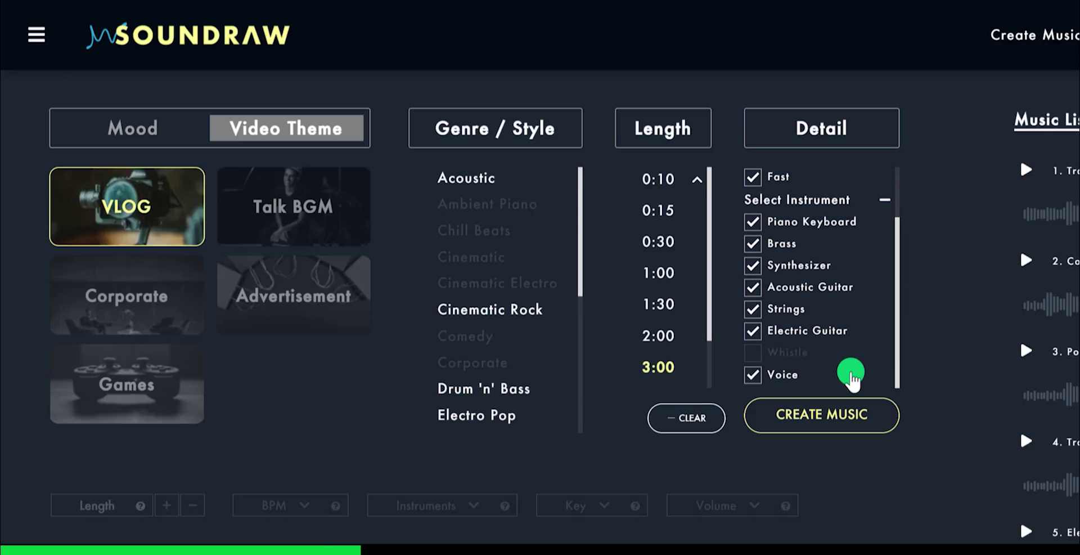
Generate music with the chosen options, open the Future House, BPM134 track for editing and look at its volume levels.
click(877, 416)
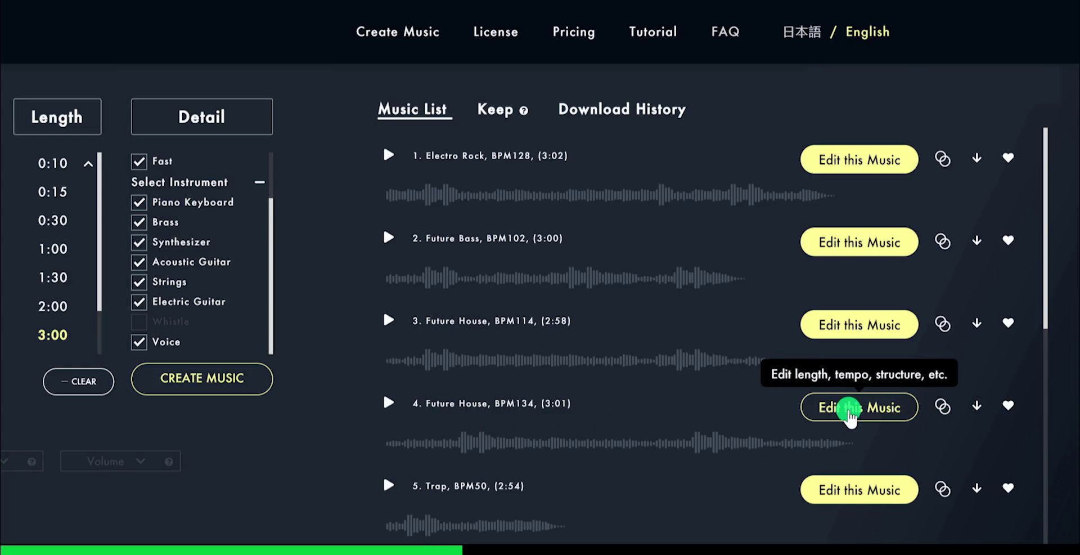
click(850, 408)
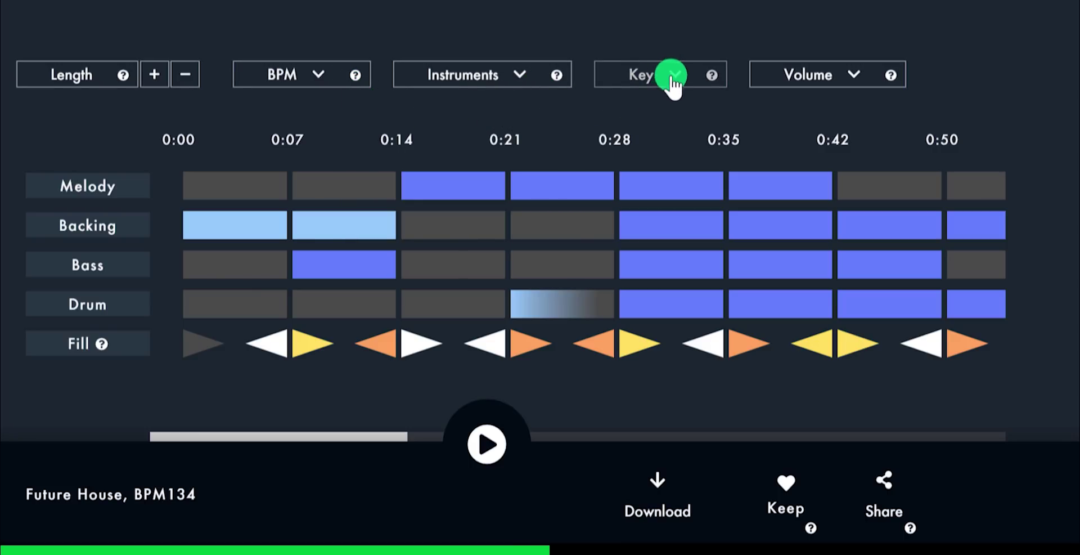
click(855, 75)
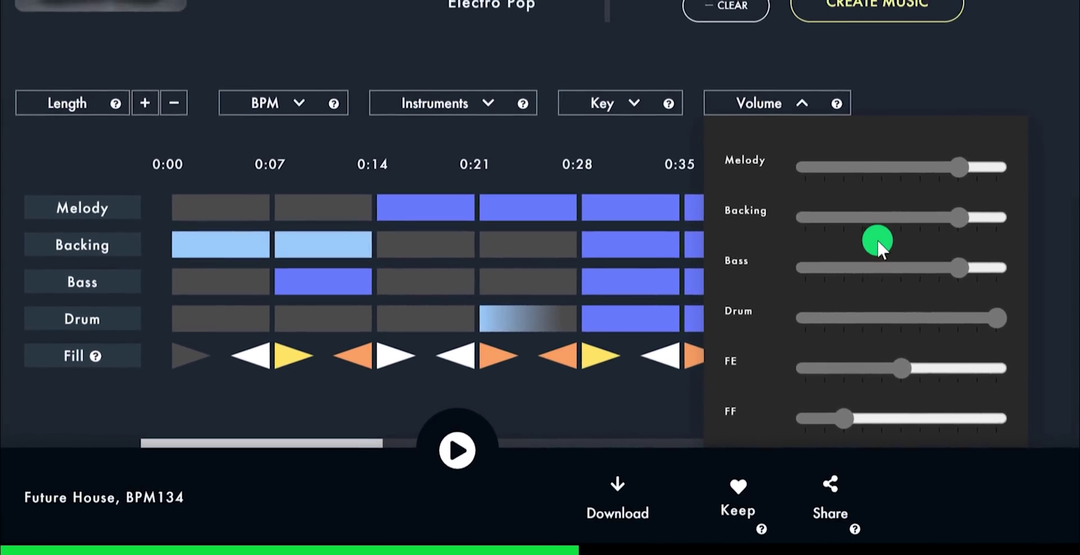
click(1057, 328)
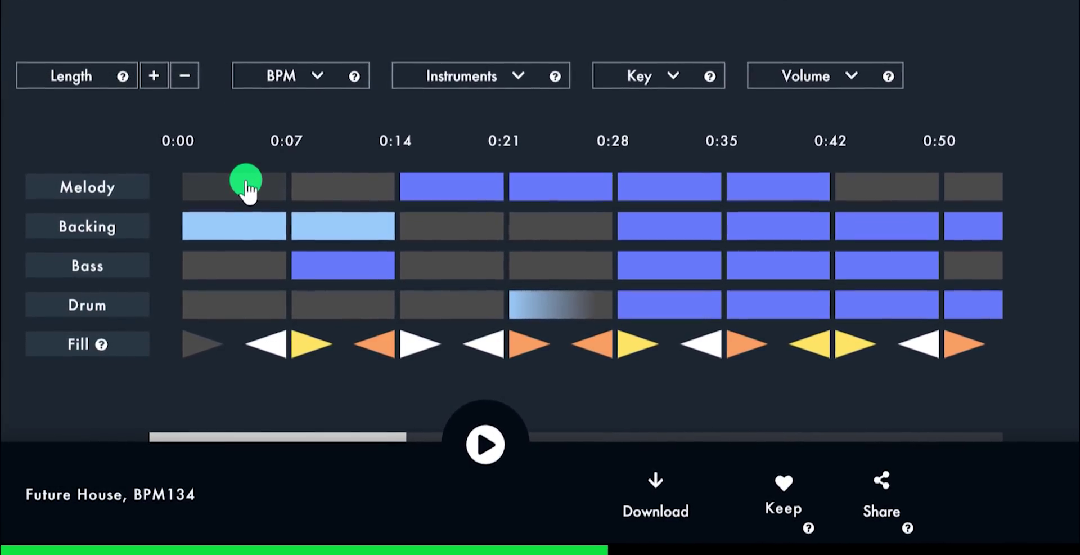
Fill the Melody block at 0:00 and shorten the track to 0:30.
click(246, 183)
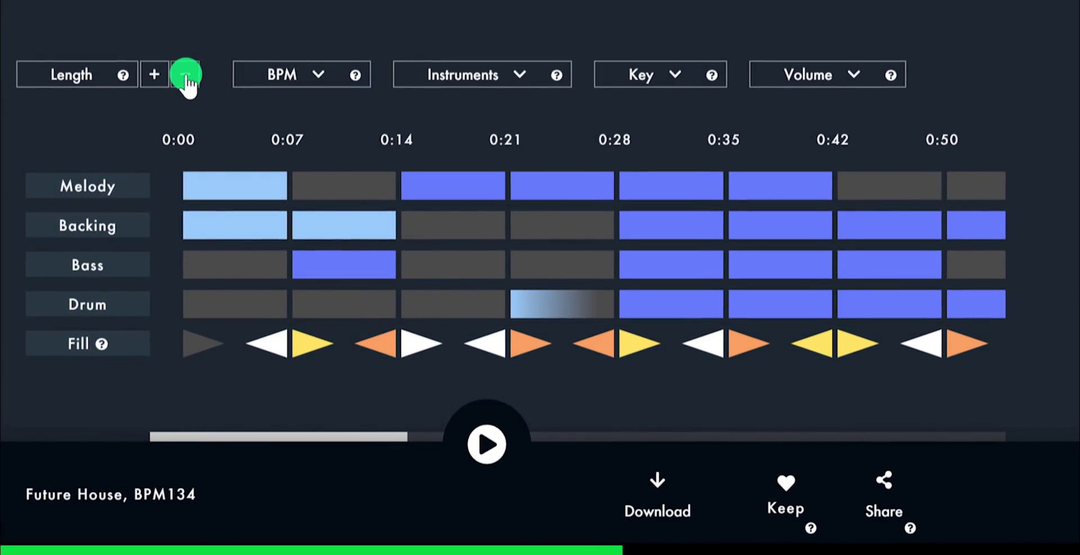
click(186, 75)
click(186, 75)
click(186, 75)
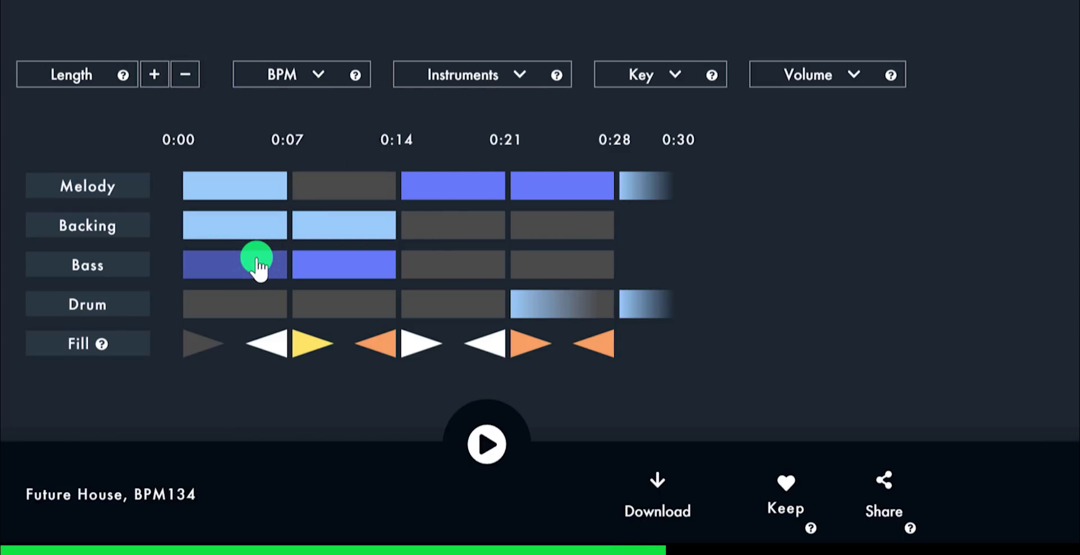
Clear the Melody block at 0:00 and add Bass and Fill at 0:00, Drum at 0:07 and 0:14, and Backing at 0:21.
click(253, 187)
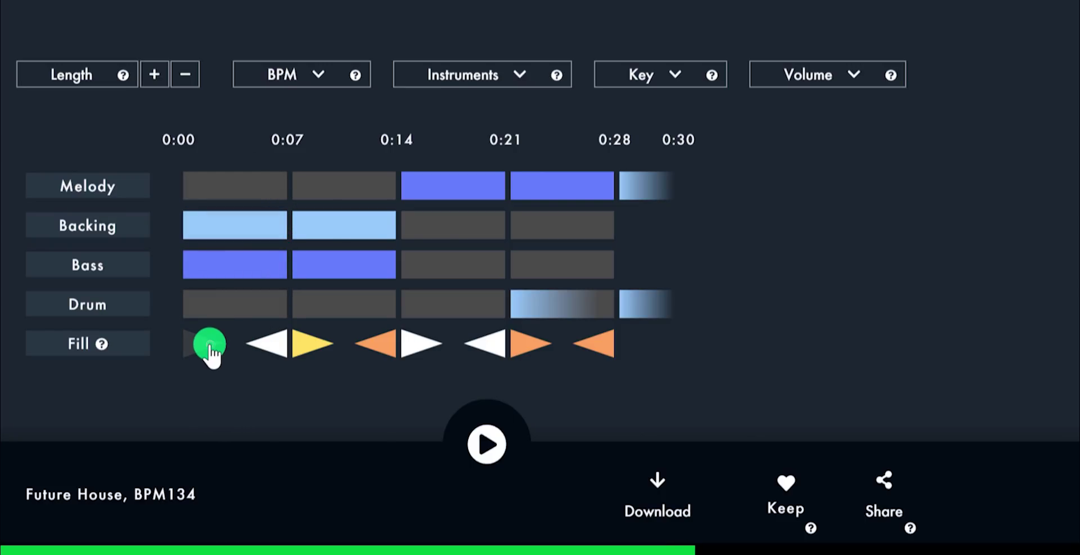
click(333, 304)
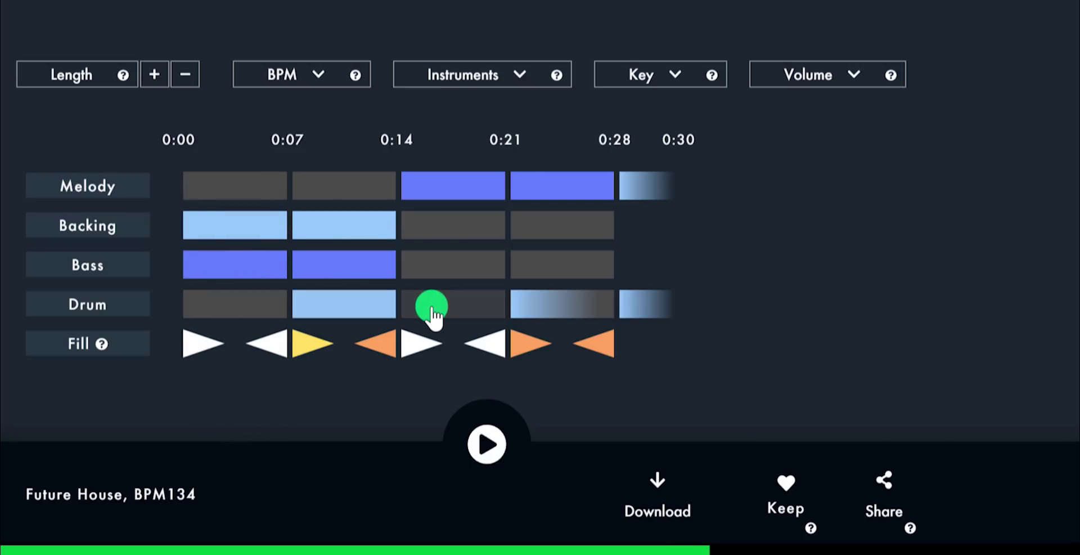
click(450, 304)
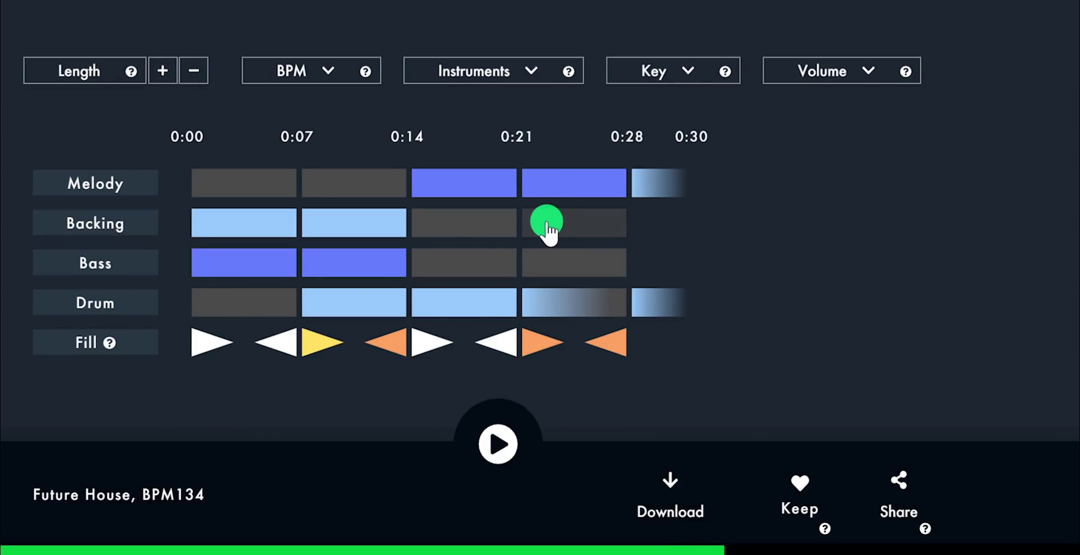
click(547, 228)
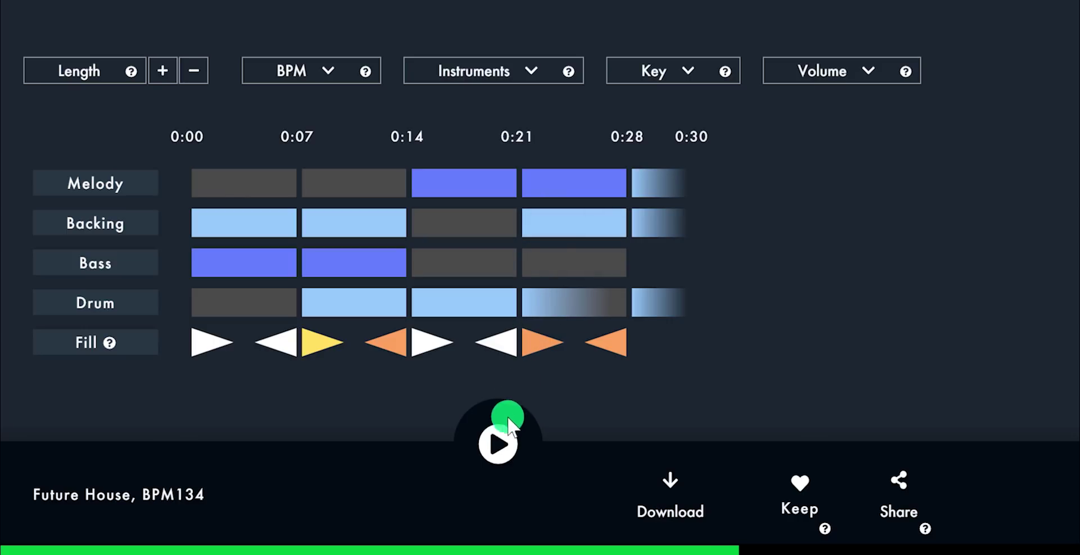
Play the track while turning the Fill before 0:07 yellow, clearing the Bass at 0:07 and adding a light-blue Melody block there.
click(499, 448)
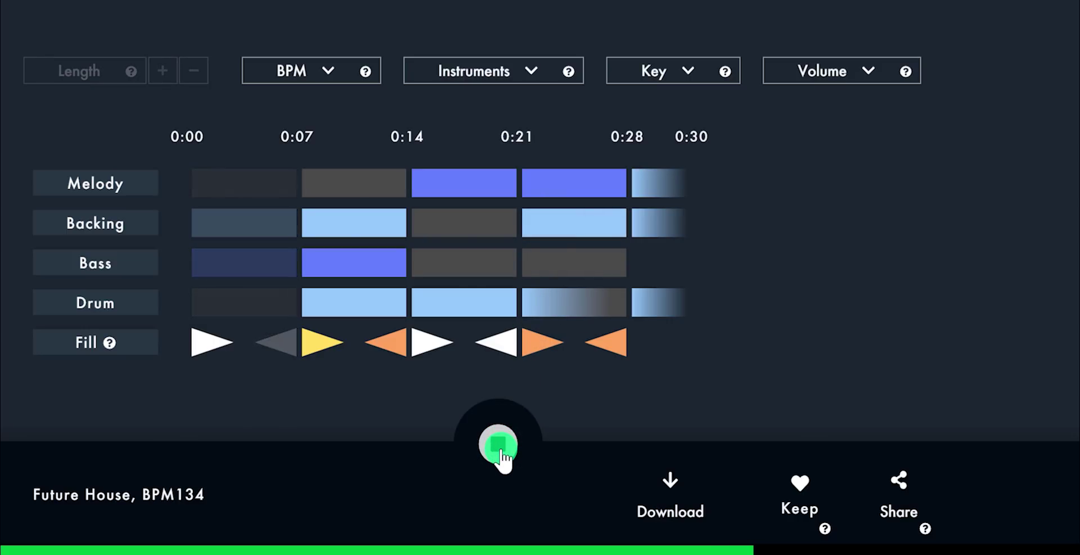
click(280, 349)
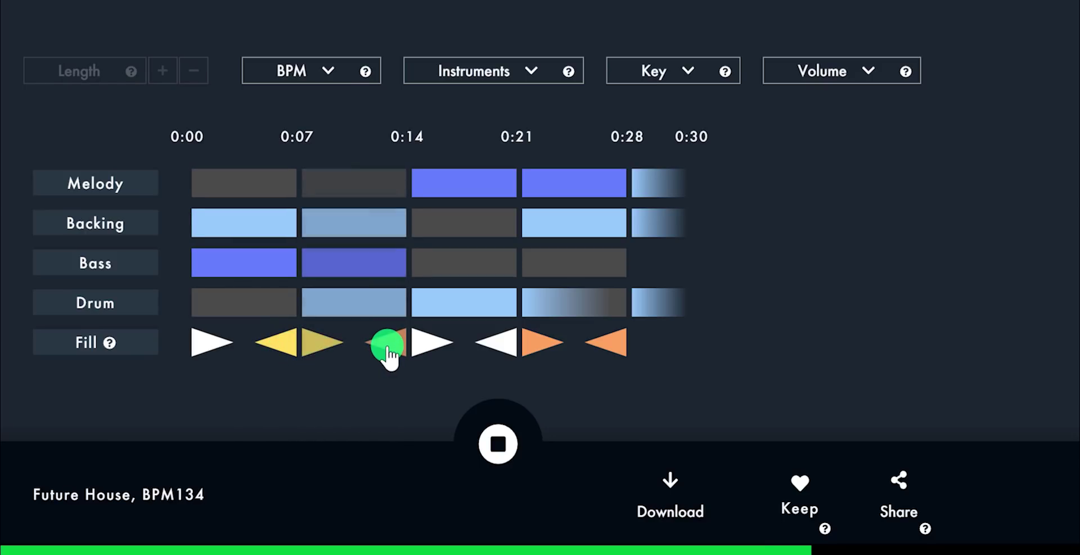
click(339, 267)
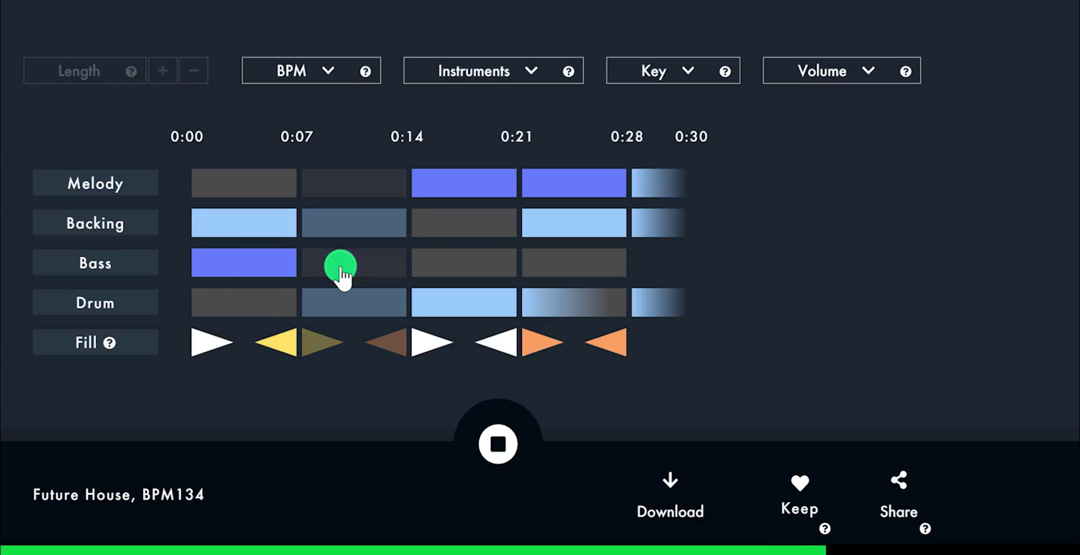
click(354, 181)
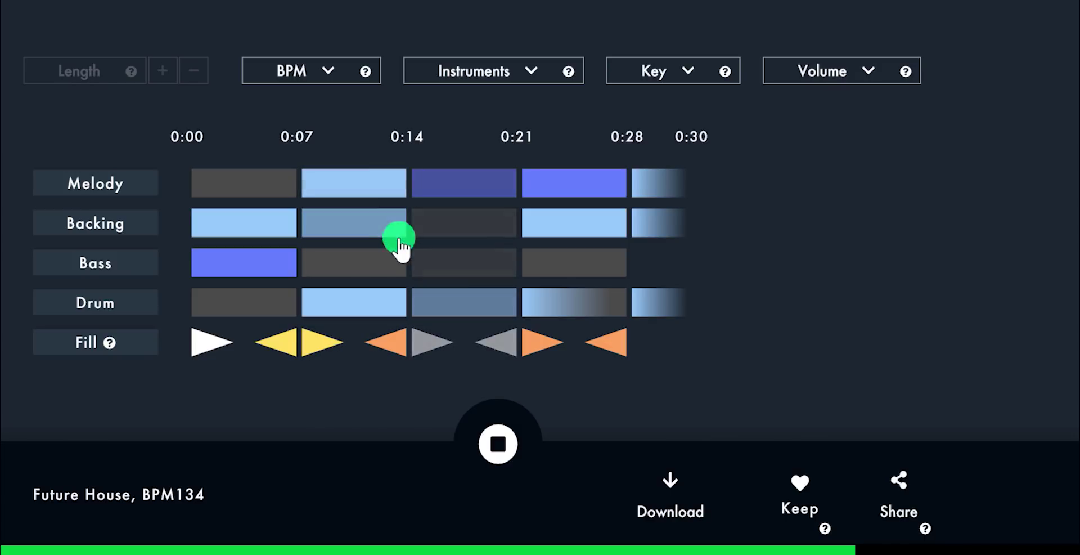
Add Bass and Backing at 0:14, turn the Fill before 0:21 yellow, clear the Fill before 0:28 and add a fading Bass at 0:21.
click(464, 272)
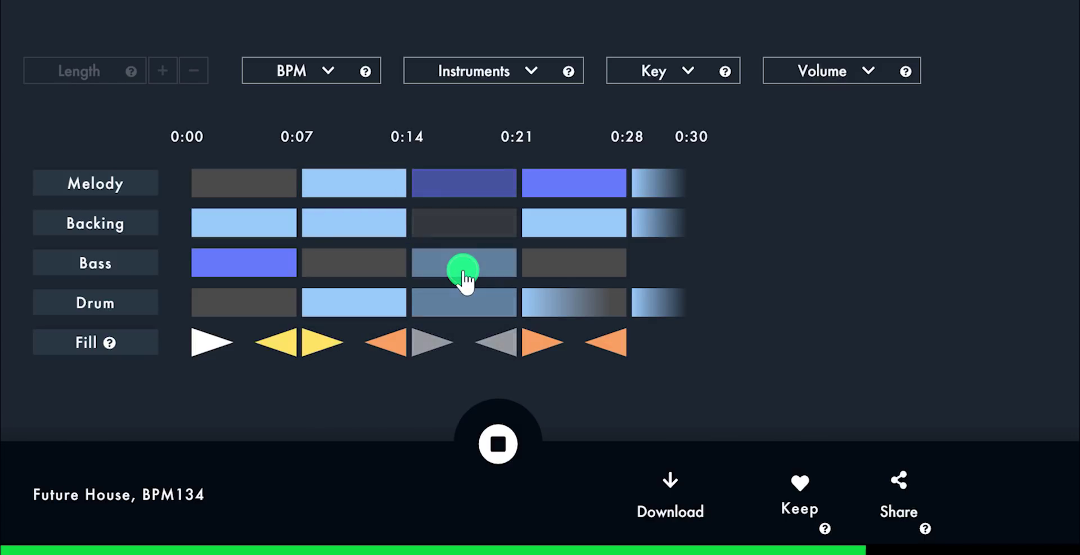
click(472, 225)
click(504, 340)
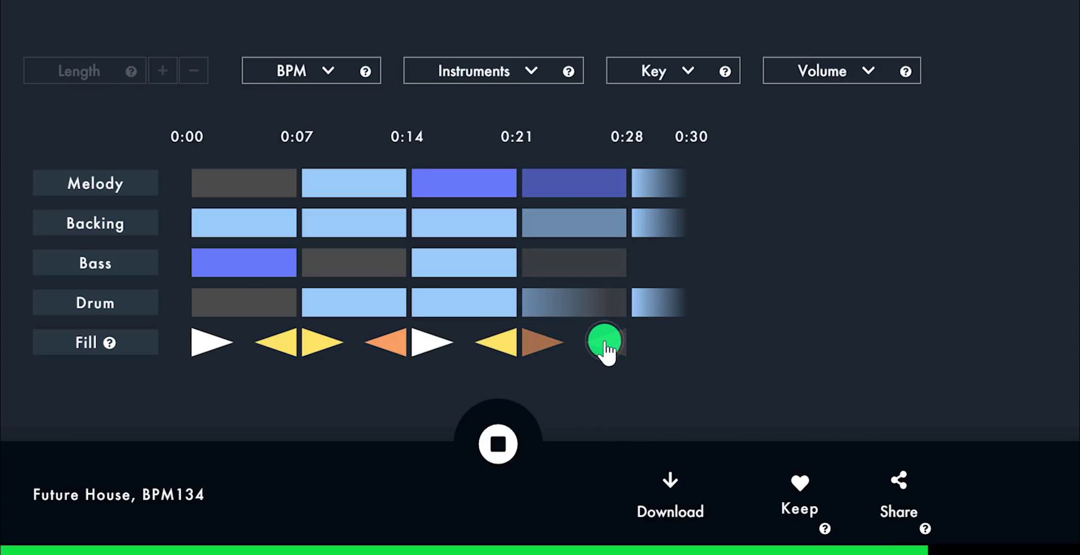
click(590, 268)
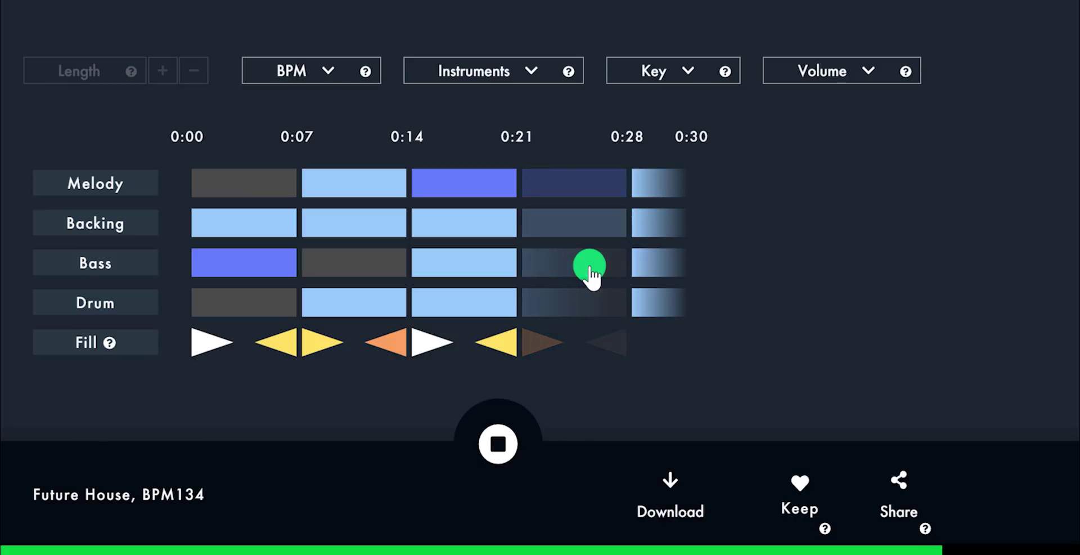
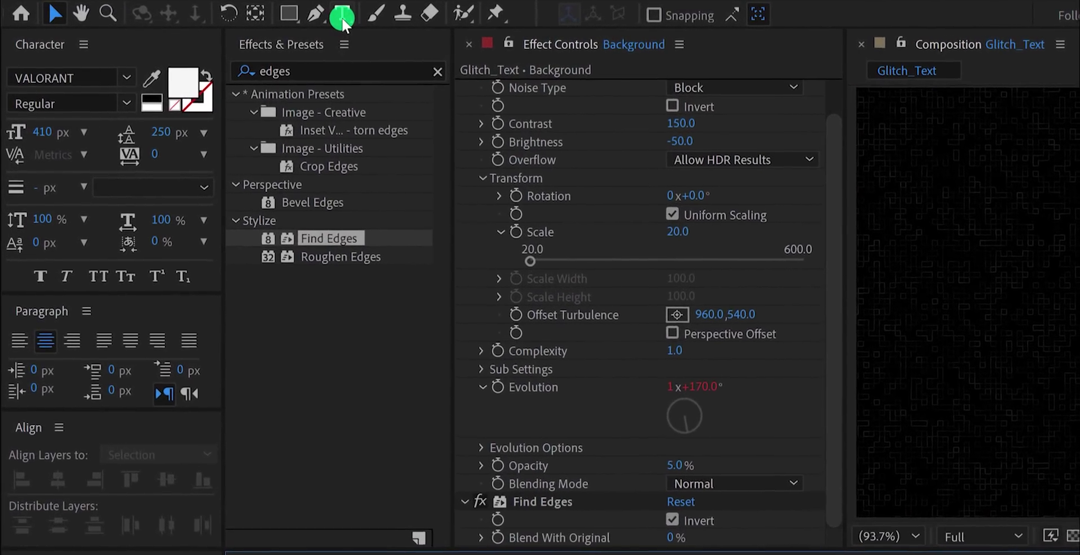
Switch back to After Effects and create a text layer reading "b" in the Glitch_Text composition.
click(343, 18)
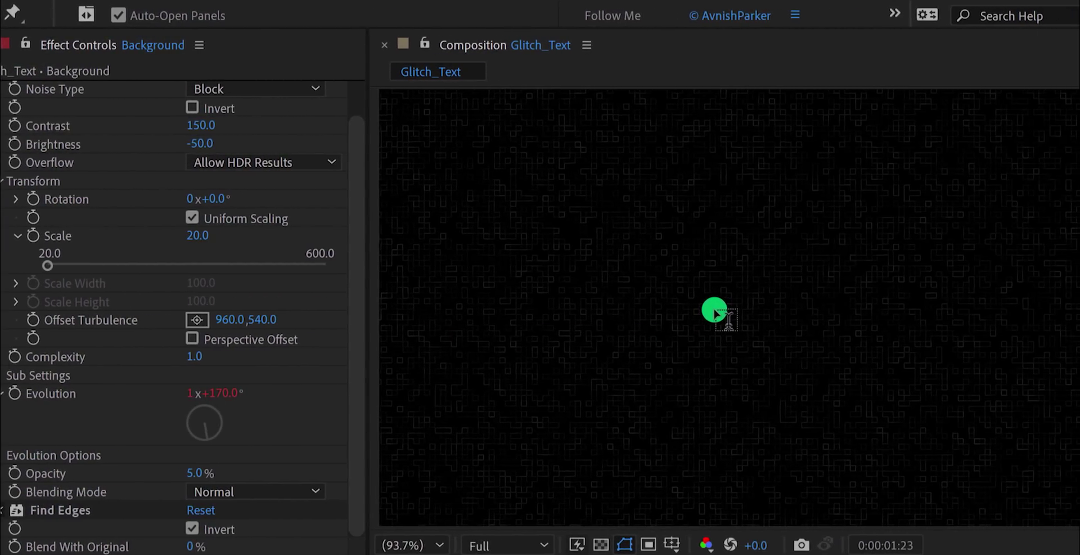
click(914, 308)
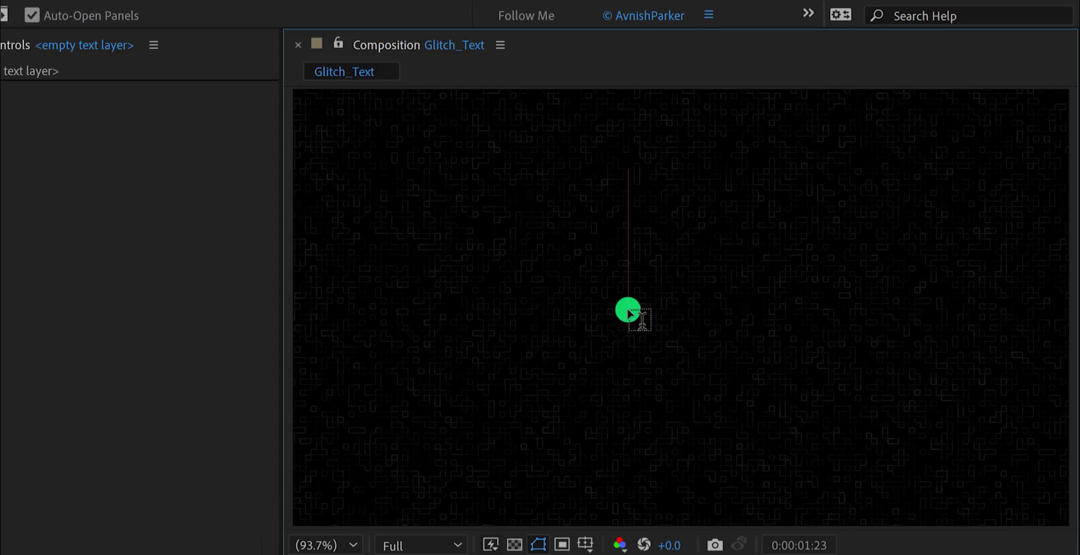
text(b)
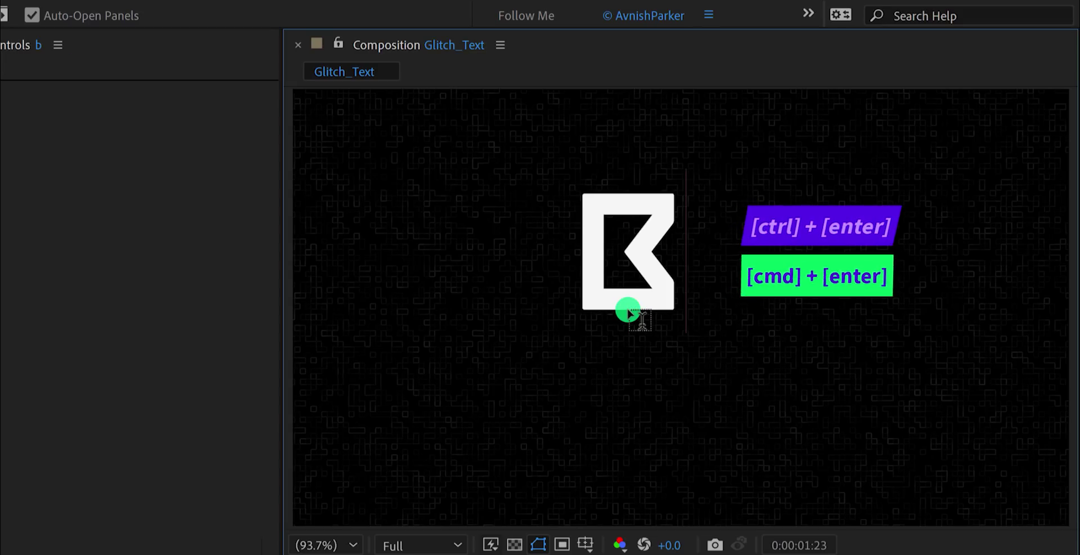
key(ctrl+Return)
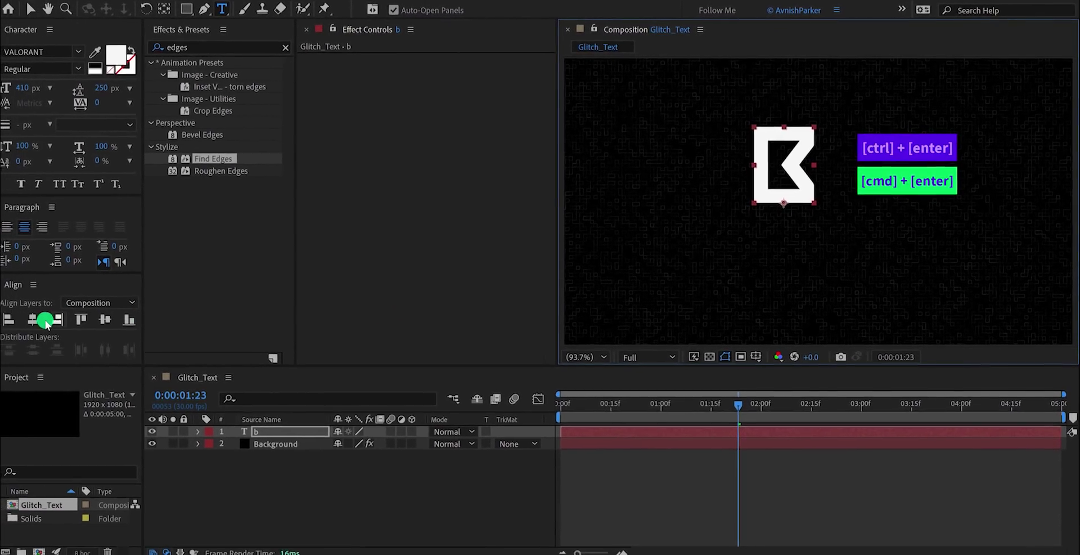
Set the letter's font size to 350 px and centre it horizontally and vertically in the composition.
click(45, 320)
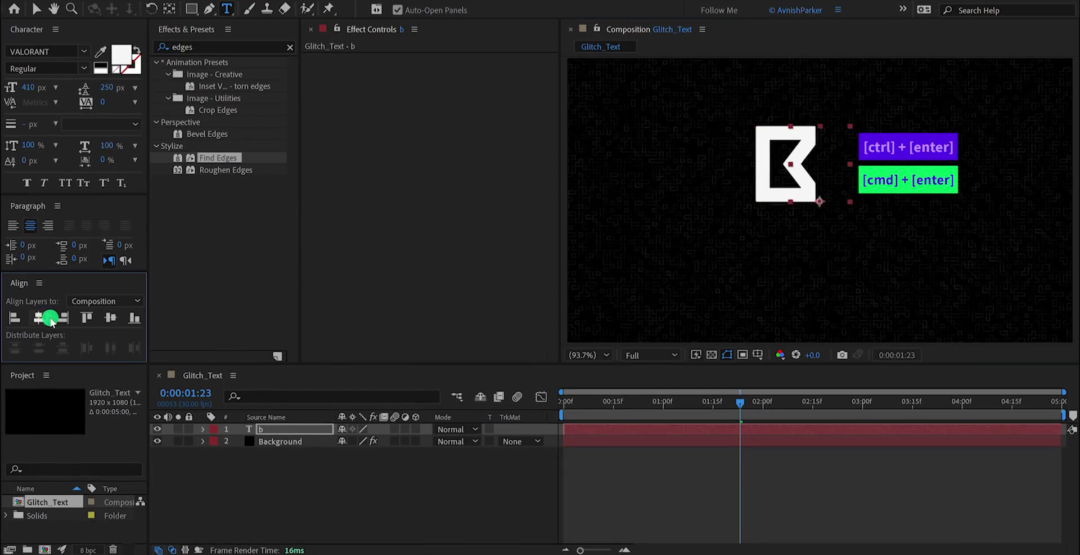
click(106, 319)
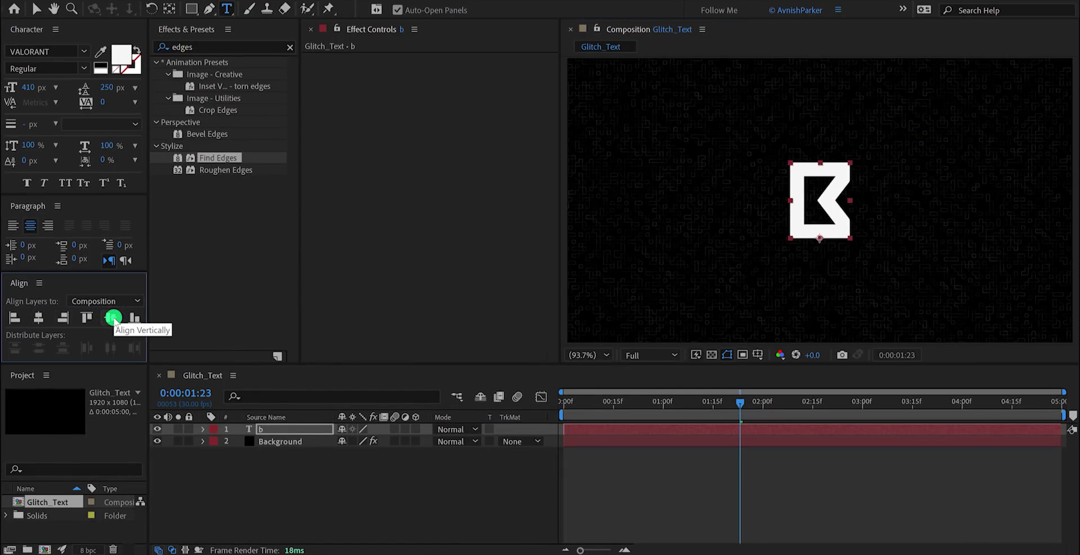
click(31, 87)
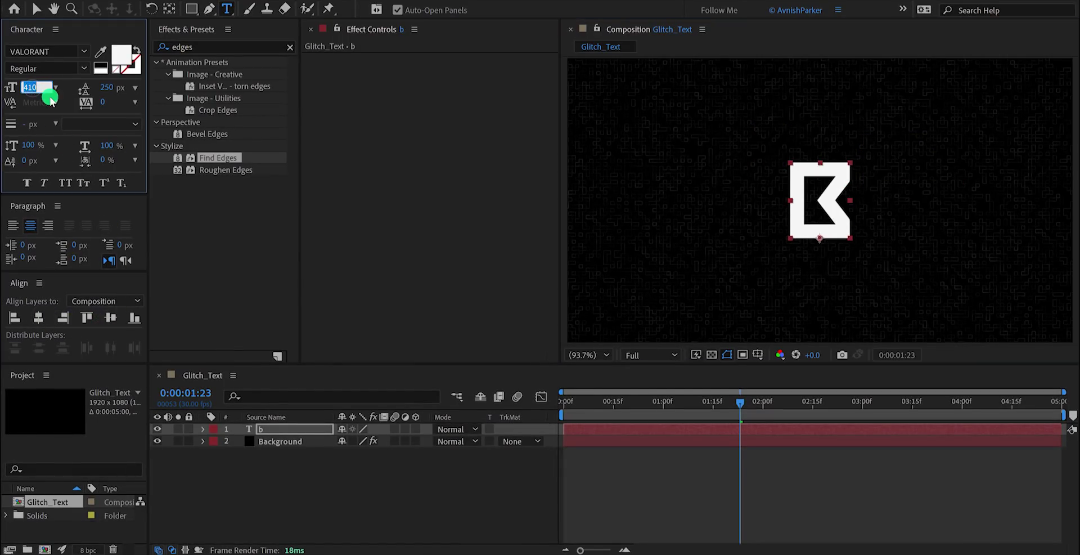
text(35)
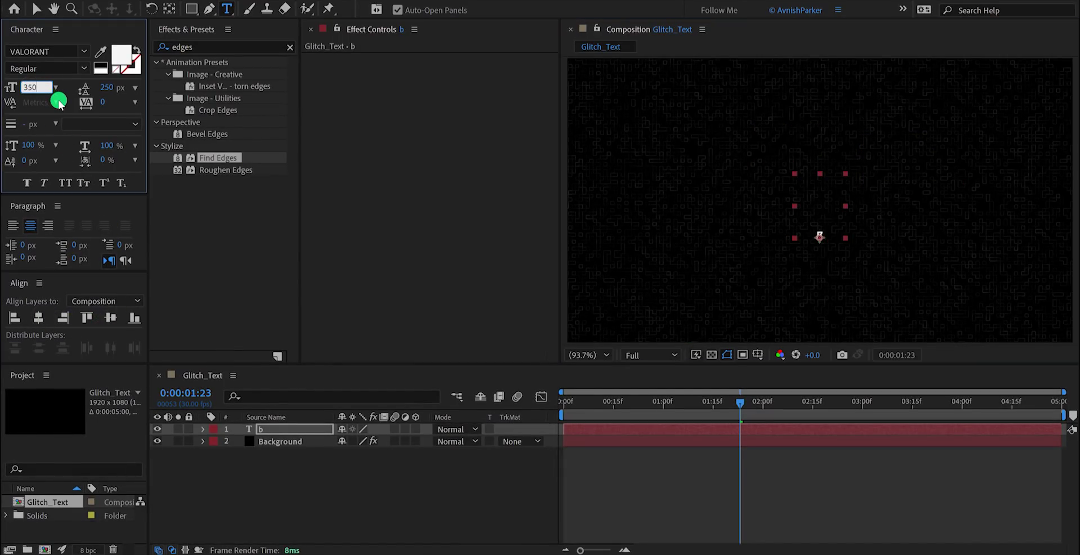
text(0)
key(Return)
click(48, 318)
click(112, 318)
click(396, 304)
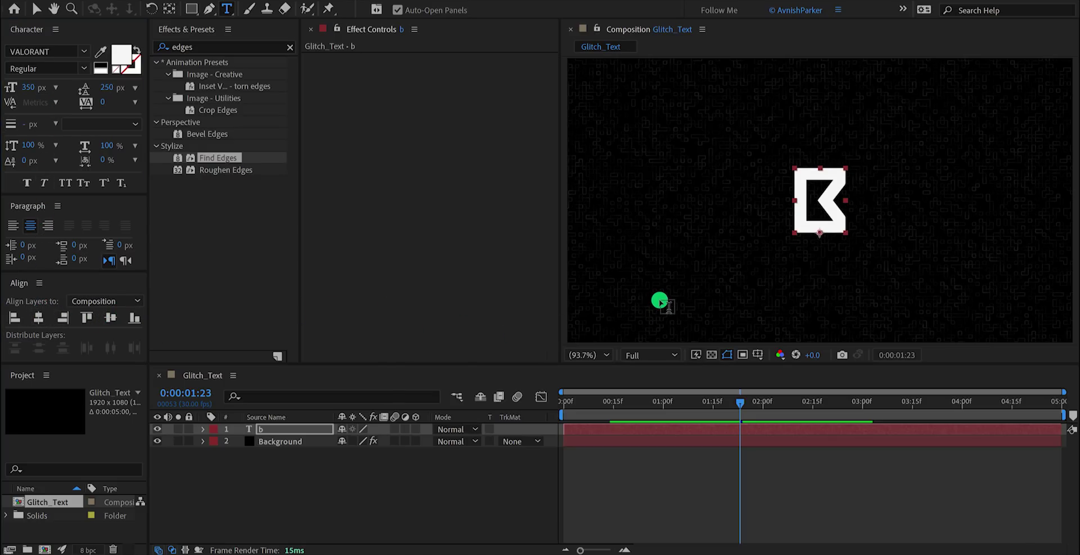
click(359, 467)
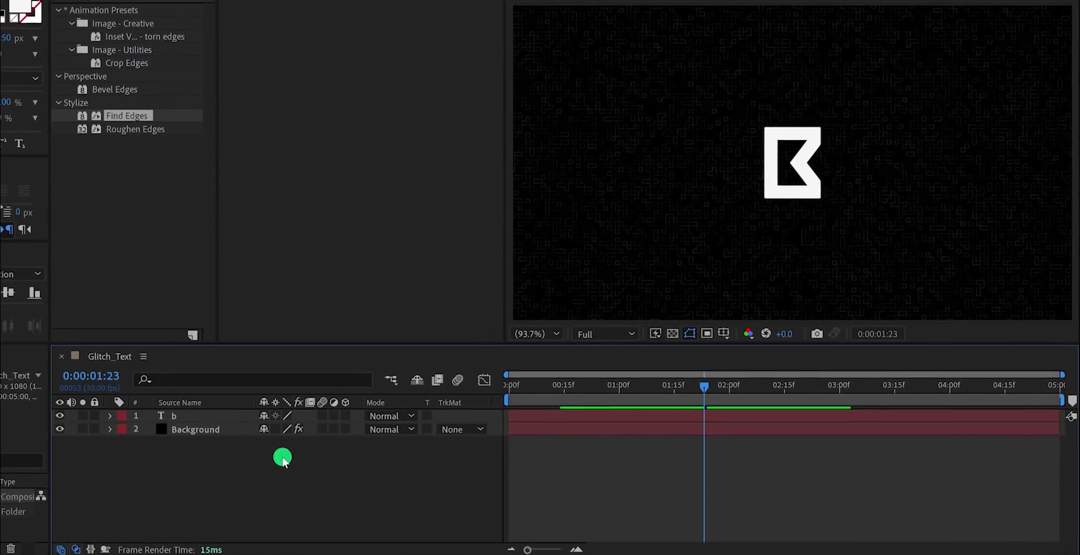
Show layer names in the timeline and rename the text layer "Letter B".
click(180, 418)
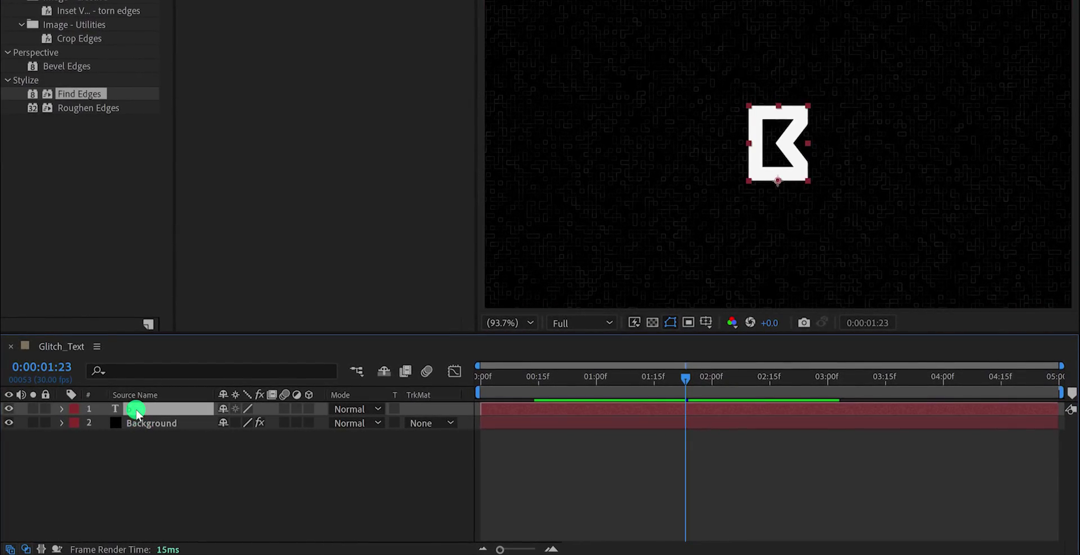
click(153, 397)
key(Return)
text(Letter)
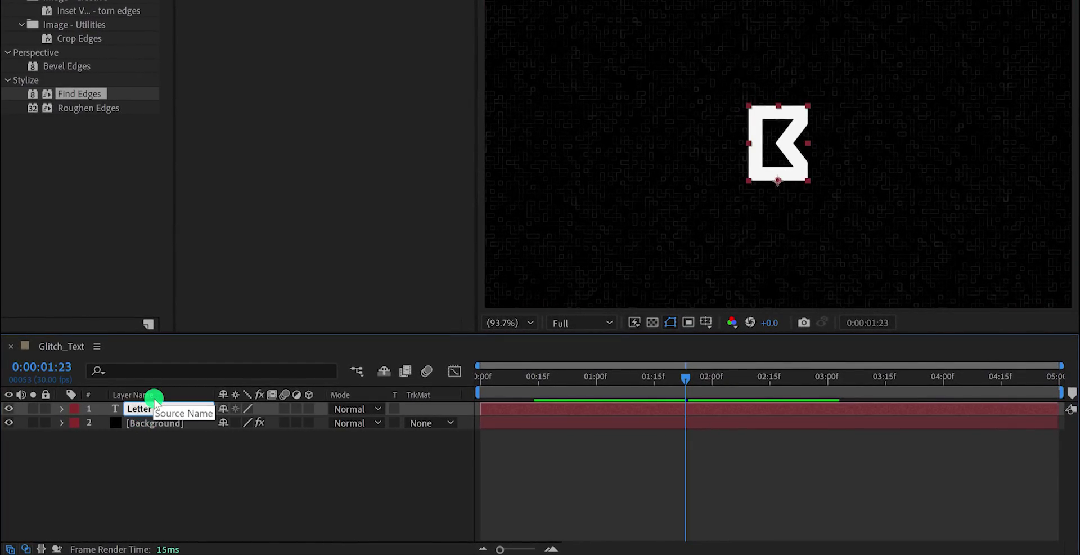
key(Return)
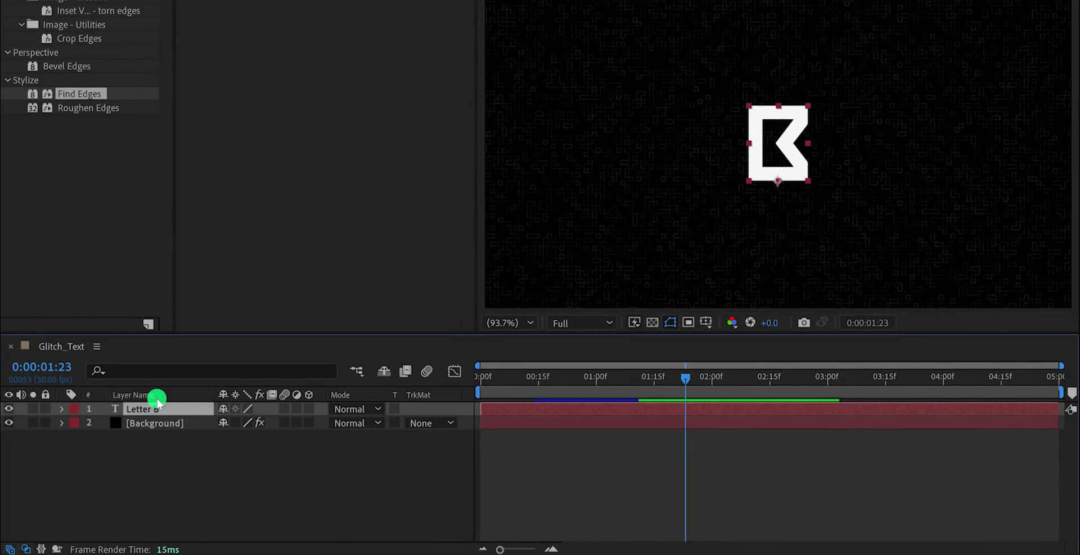
Pre-compose the text layer into a new composition named "Letter B", moving all attributes into it.
right_click(175, 408)
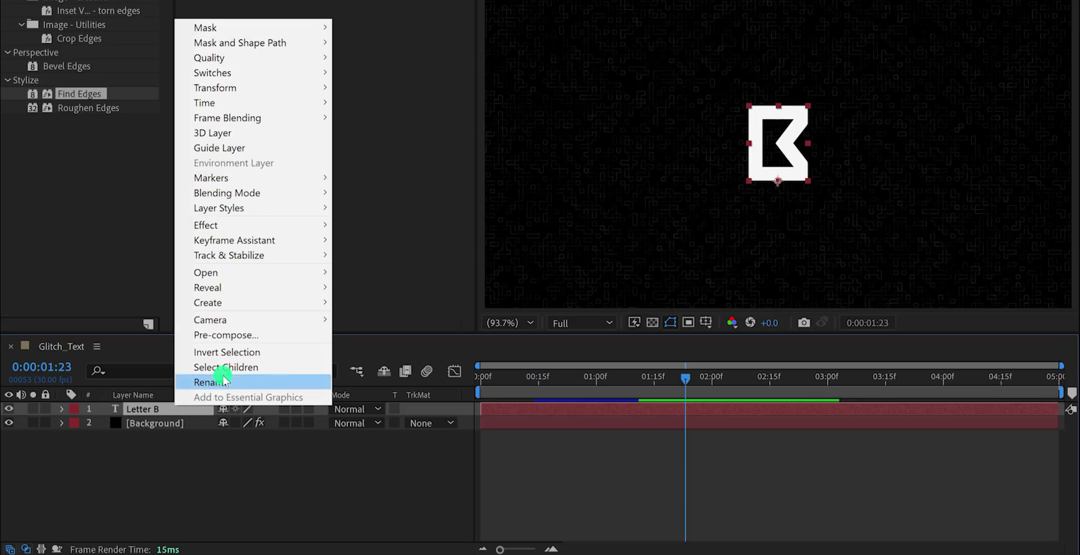
click(239, 336)
key(Right)
key(BackSpace)
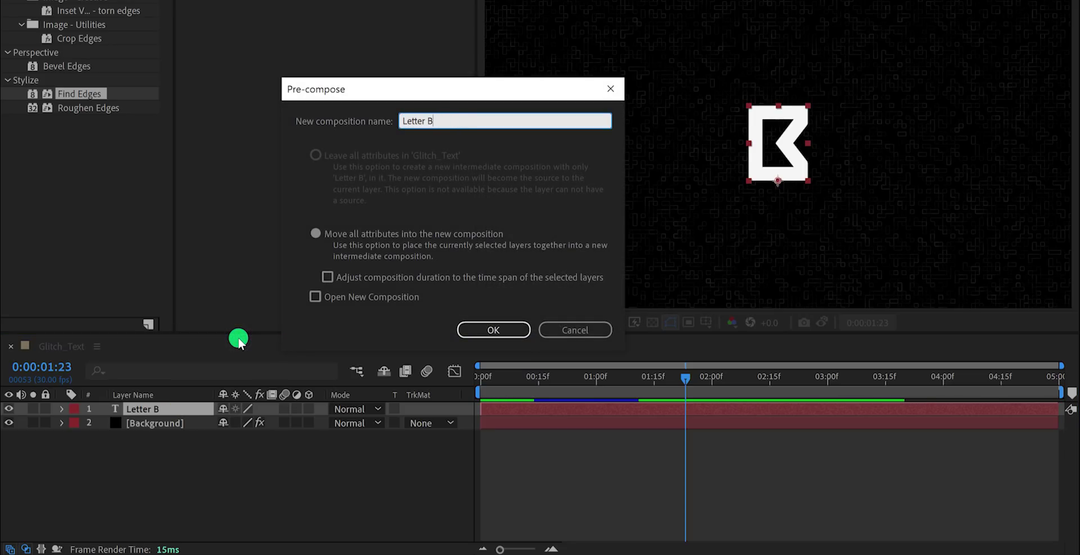
click(494, 330)
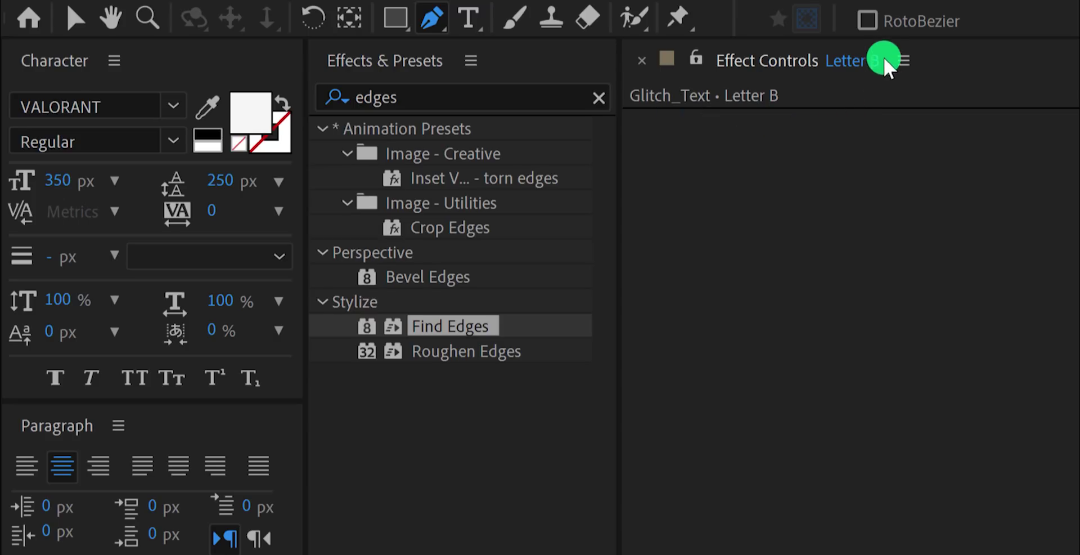
Draw a closed, straight-sided Pen mask on the Letter B layer, following the middle of the letter's strokes all the way around.
click(867, 21)
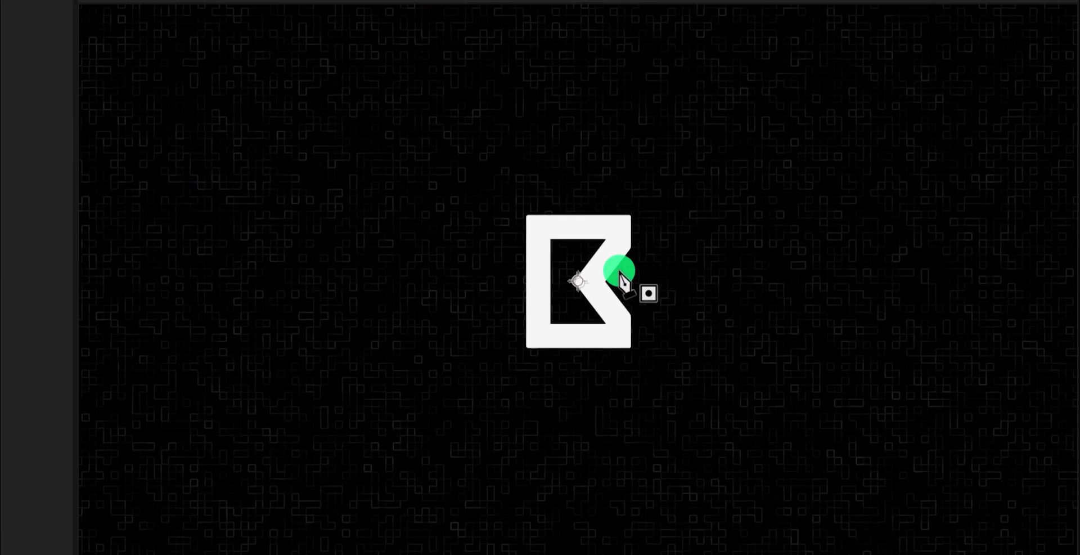
scroll(833, 301, up, 2)
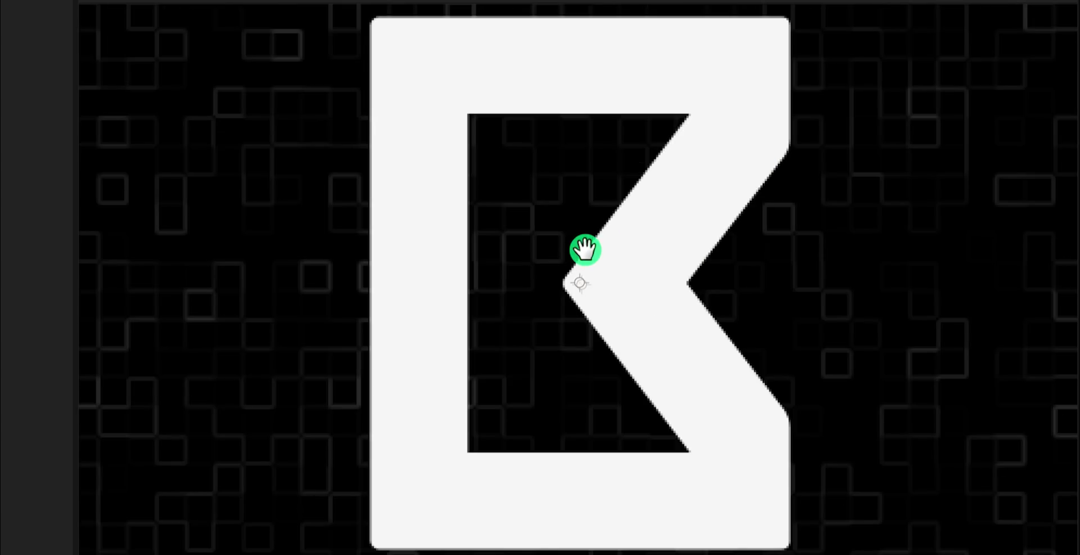
drag(586, 249, 526, 244)
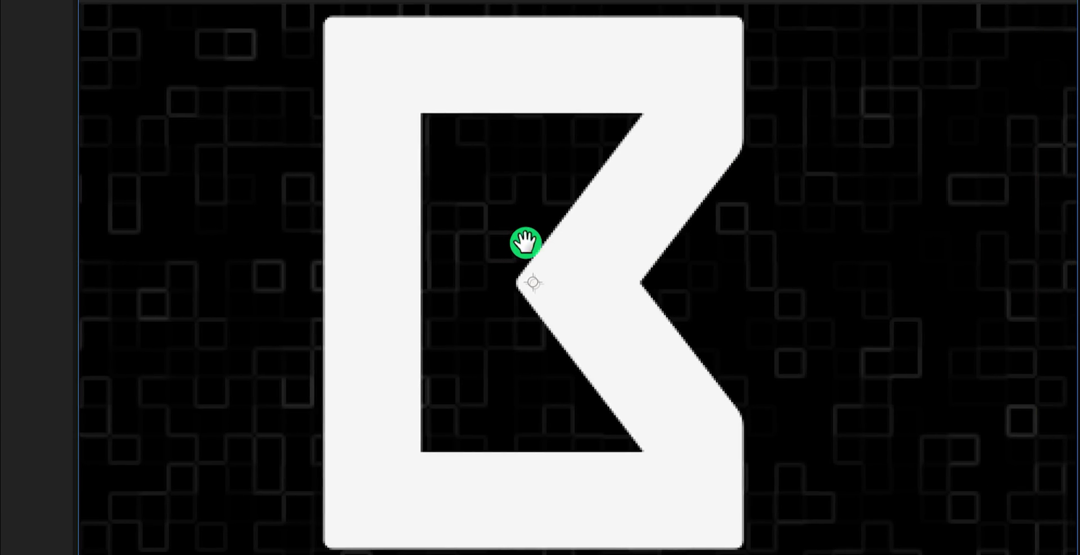
click(367, 57)
click(369, 505)
click(704, 512)
click(704, 465)
click(584, 285)
click(694, 130)
click(696, 58)
click(368, 57)
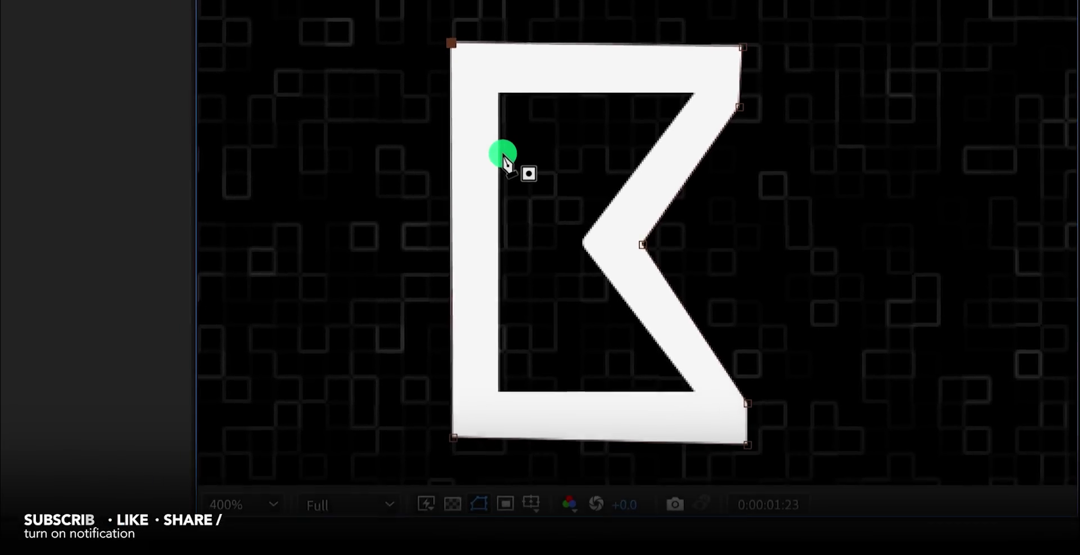
key(comma)
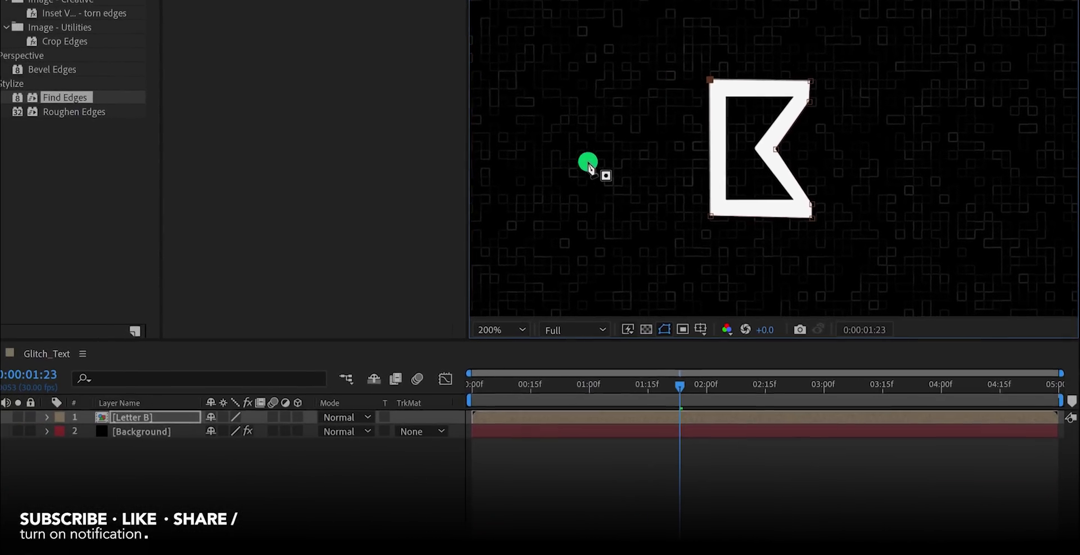
Reveal the mask of the Letter B layer and set its mode to None.
key(m)
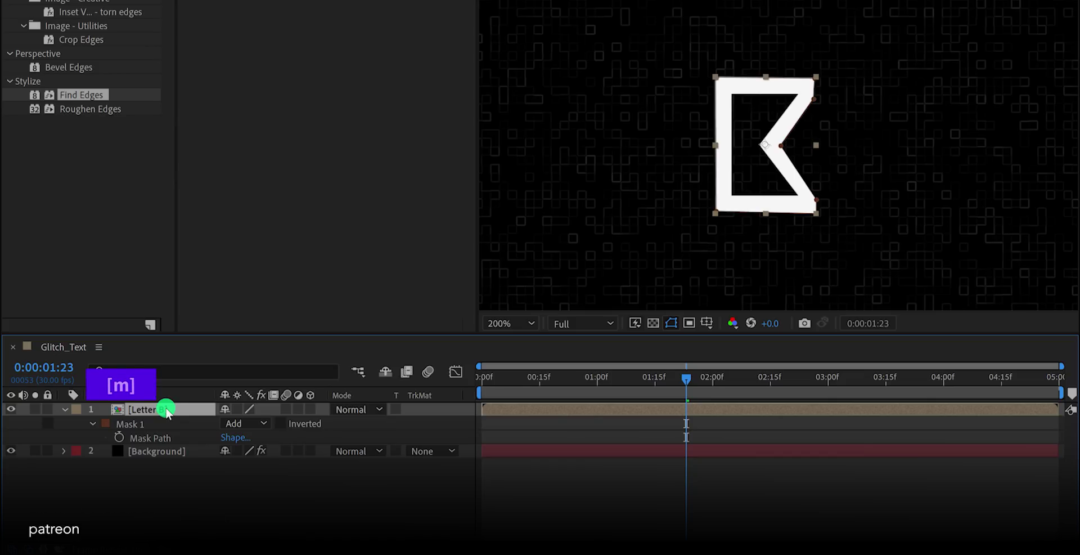
click(245, 423)
click(260, 438)
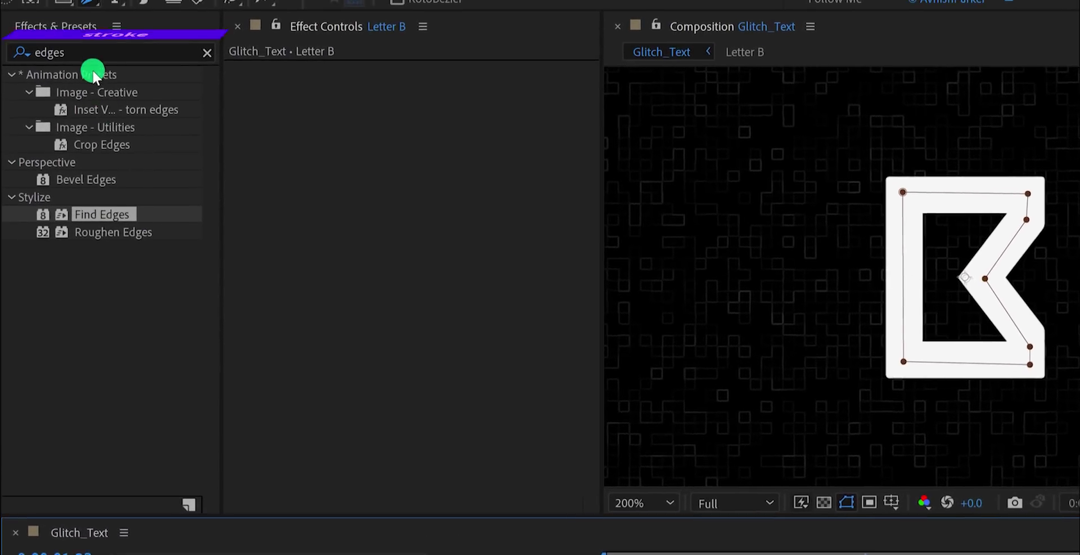
Find the Stroke effect, apply it to the Letter B layer, and set its Paint Style to Reveal Original Image.
double_click(89, 68)
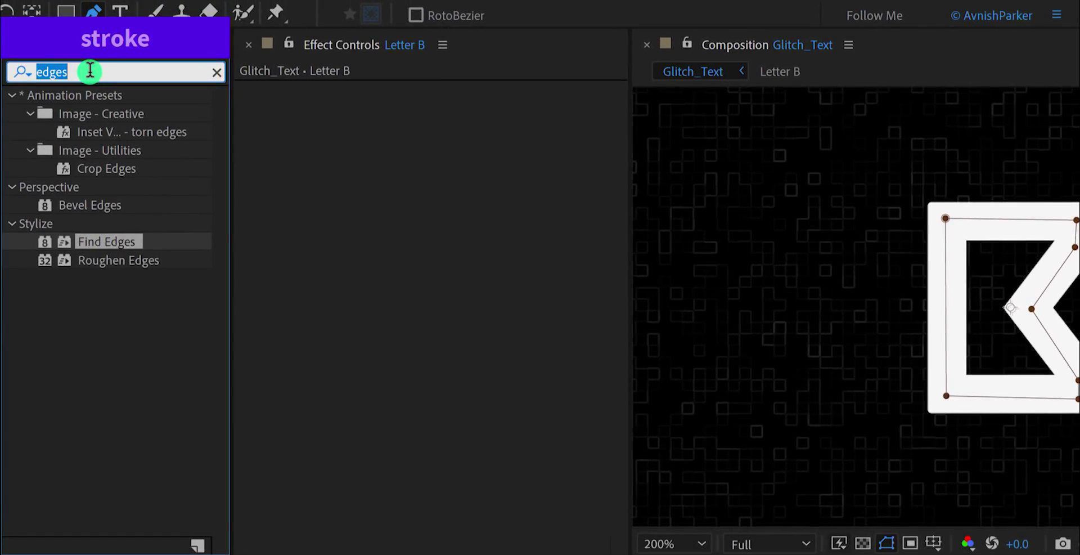
text(strok)
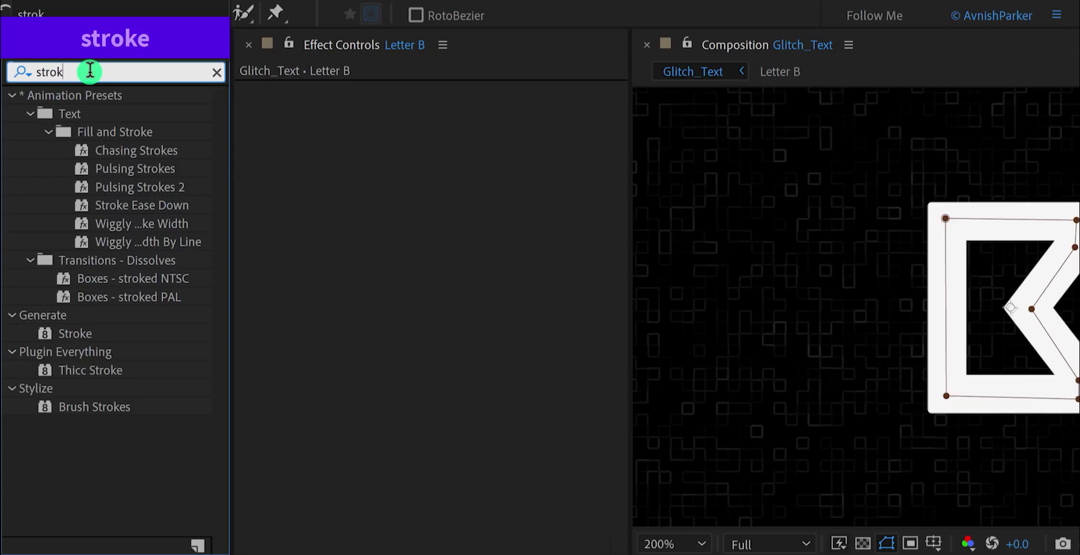
text(e)
drag(84, 334, 358, 308)
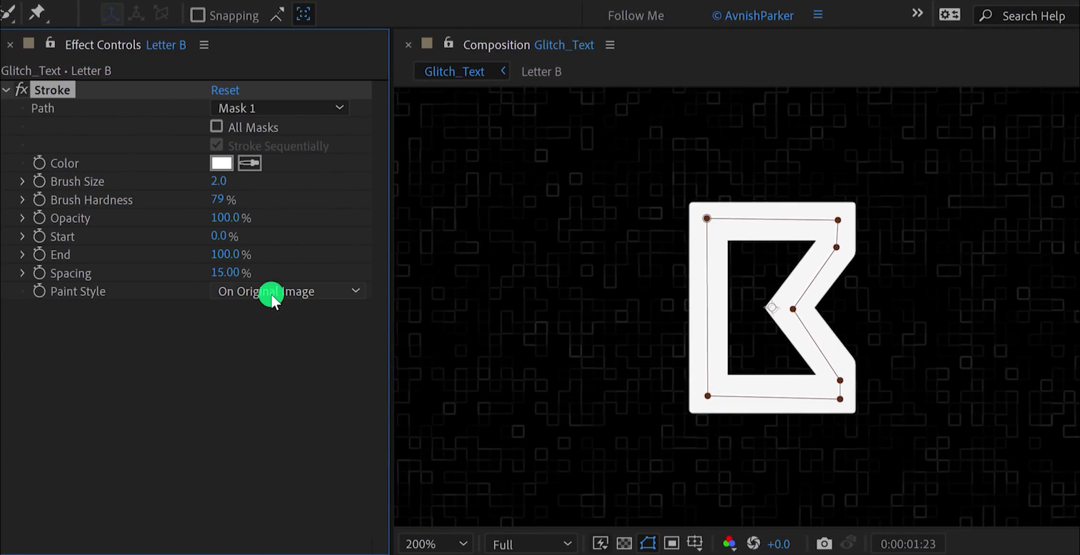
click(272, 296)
click(285, 349)
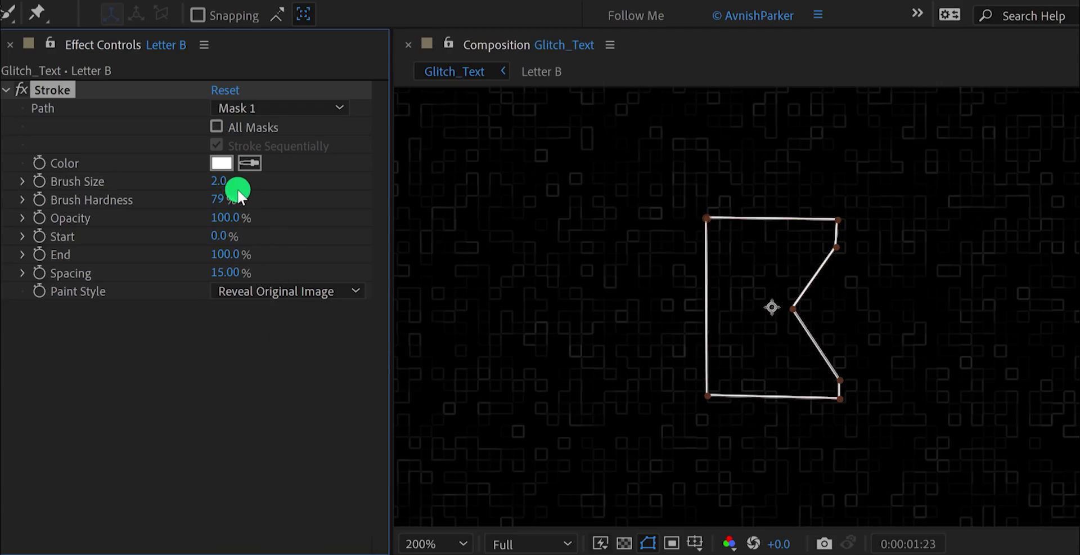
Set the Stroke effect's Brush Size to 30 and Brush Hardness to 100% so it covers the whole letter.
mouse_move(219, 180)
mouse_down()
mouse_move(499, 187)
mouse_move(451, 193)
mouse_move(479, 193)
mouse_up()
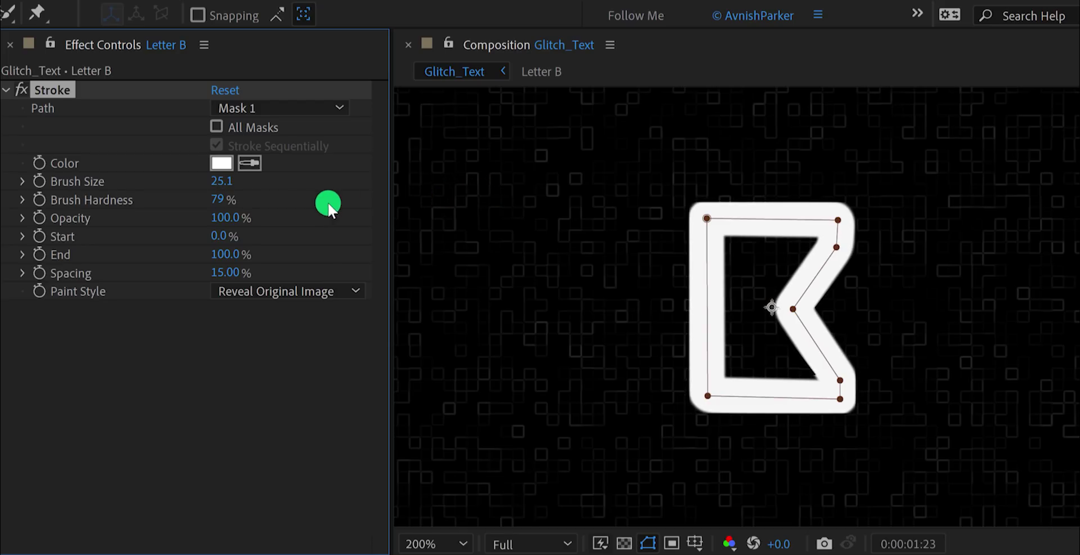
drag(218, 199, 433, 197)
click(231, 183)
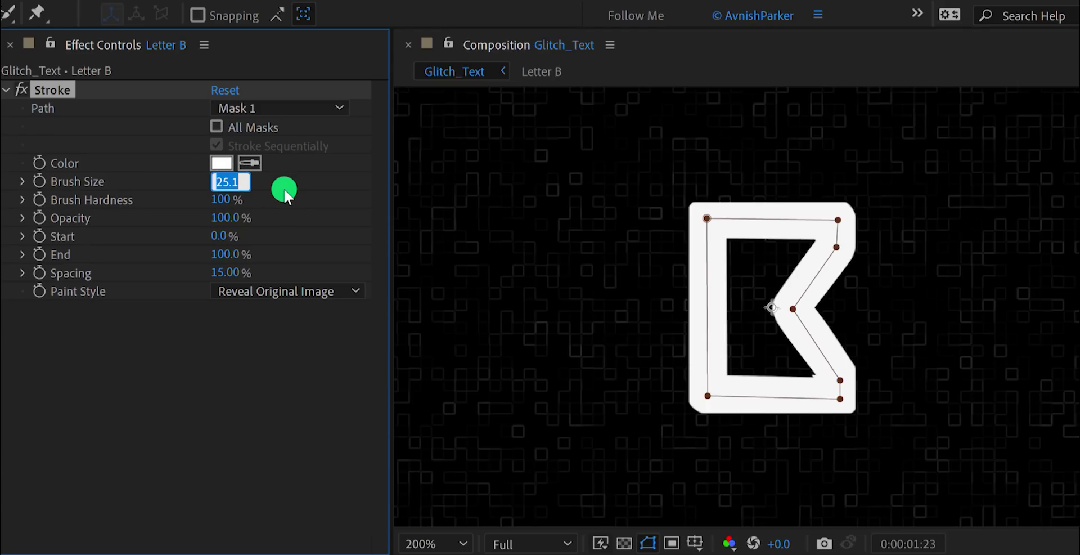
key(Return)
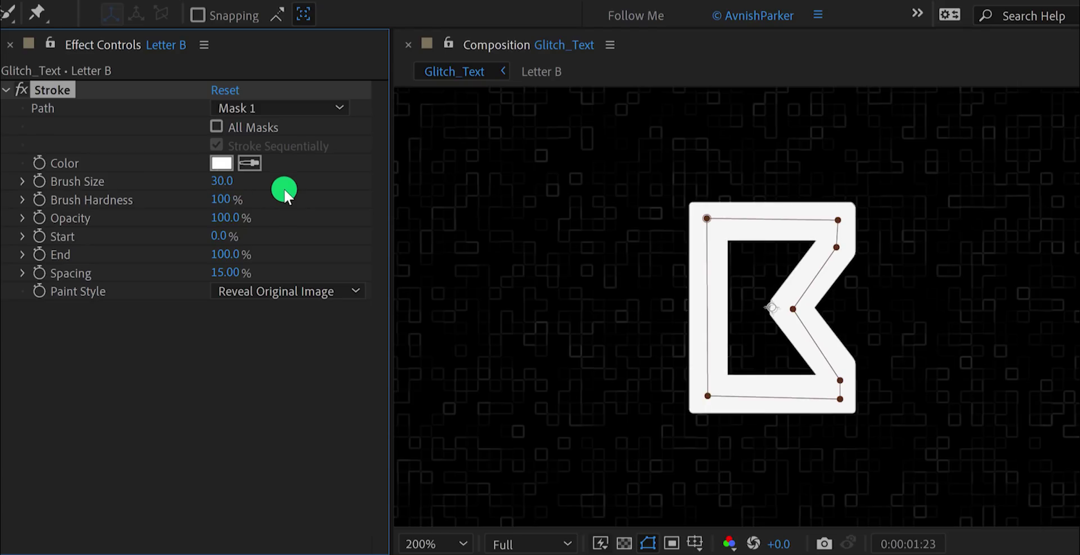
Try the Stroke effect's On Original Image paint style for comparison and restore Reveal Original Image.
click(275, 287)
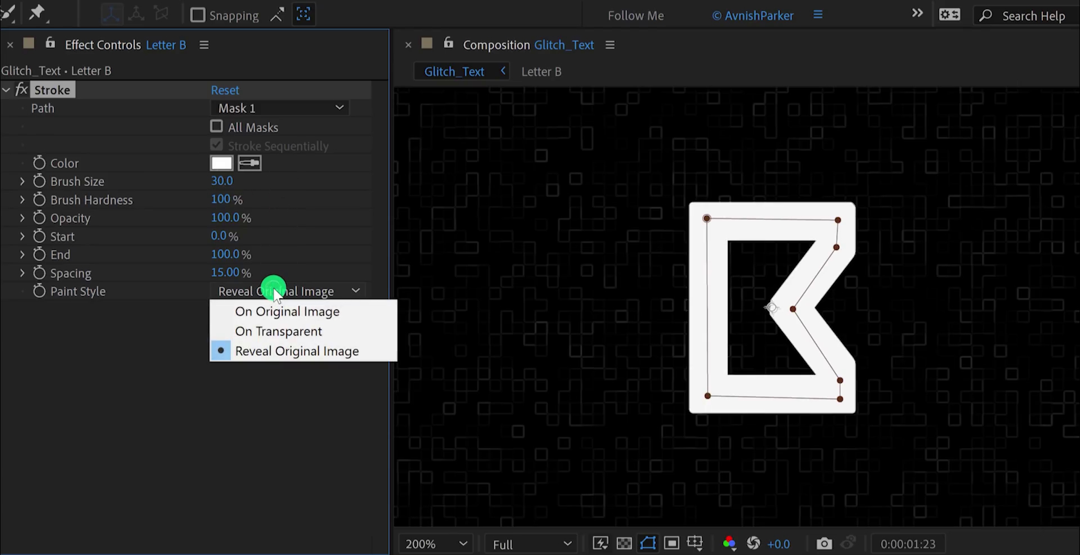
click(269, 311)
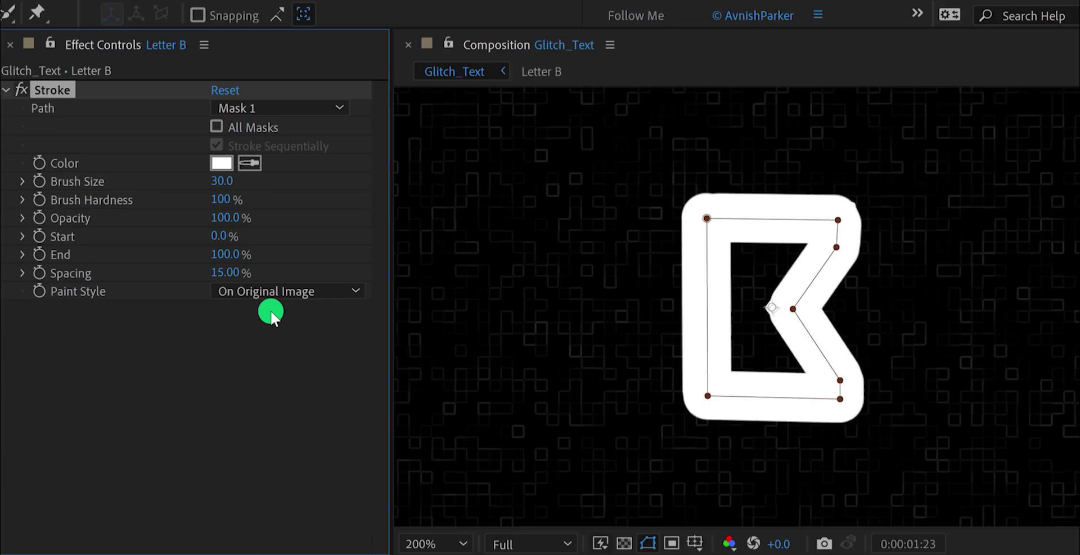
click(265, 294)
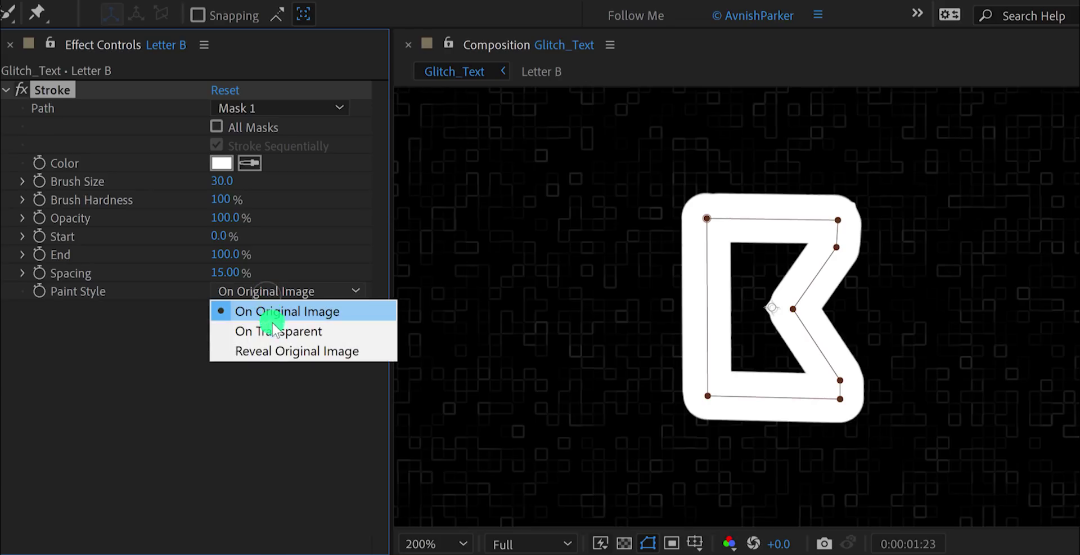
click(276, 354)
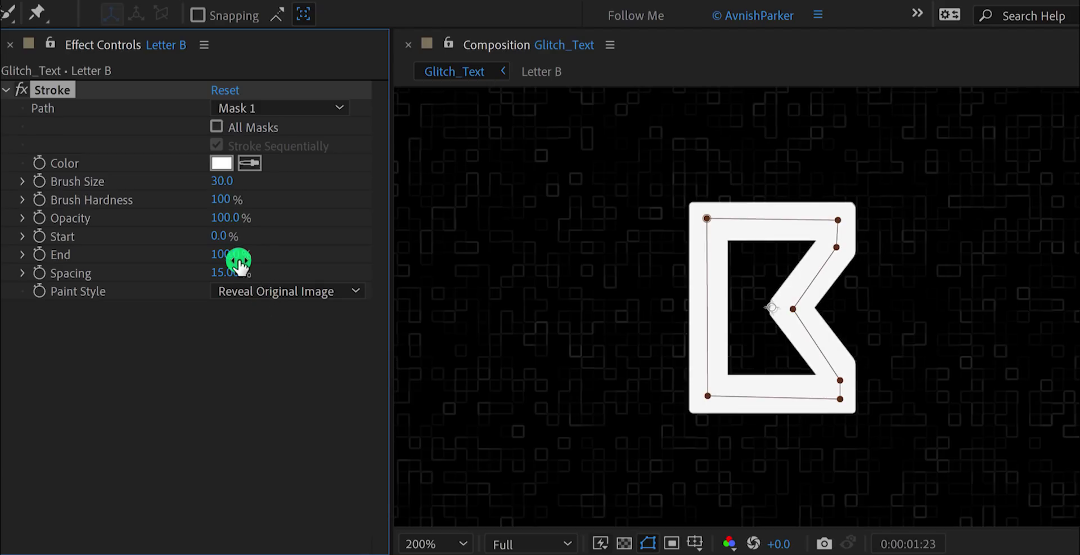
Lower the Stroke effect's End to 78% and make the mask's upper-right vertex the first vertex of the path.
mouse_move(221, 255)
mouse_down()
mouse_move(151, 267)
mouse_move(225, 267)
mouse_up()
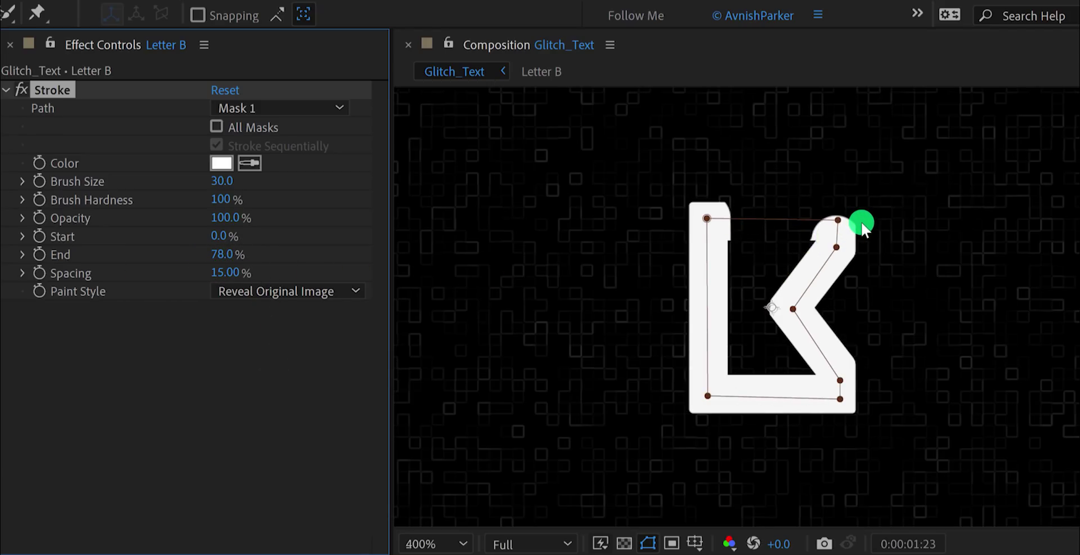
key(period)
drag(755, 227, 742, 295)
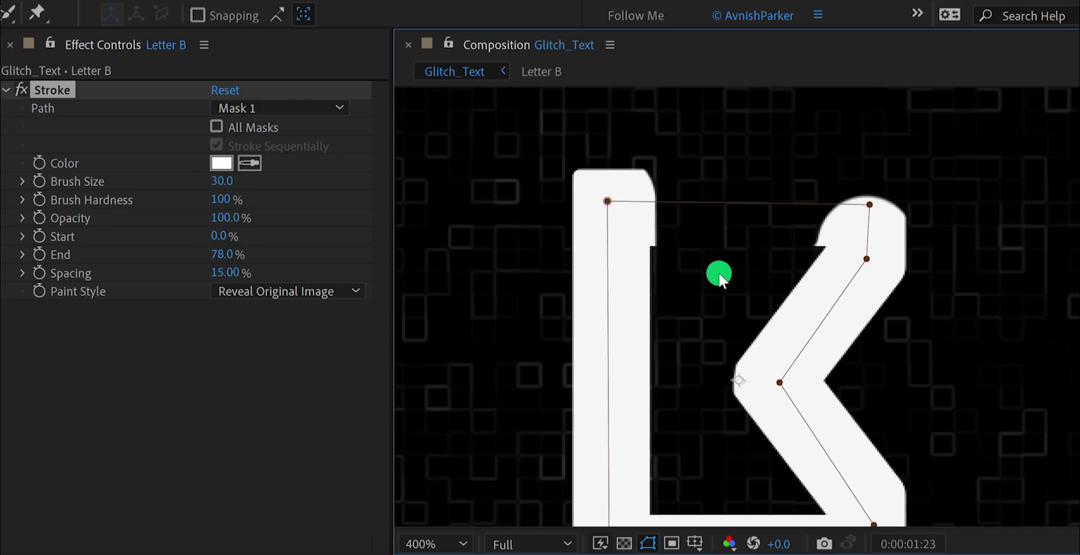
click(869, 205)
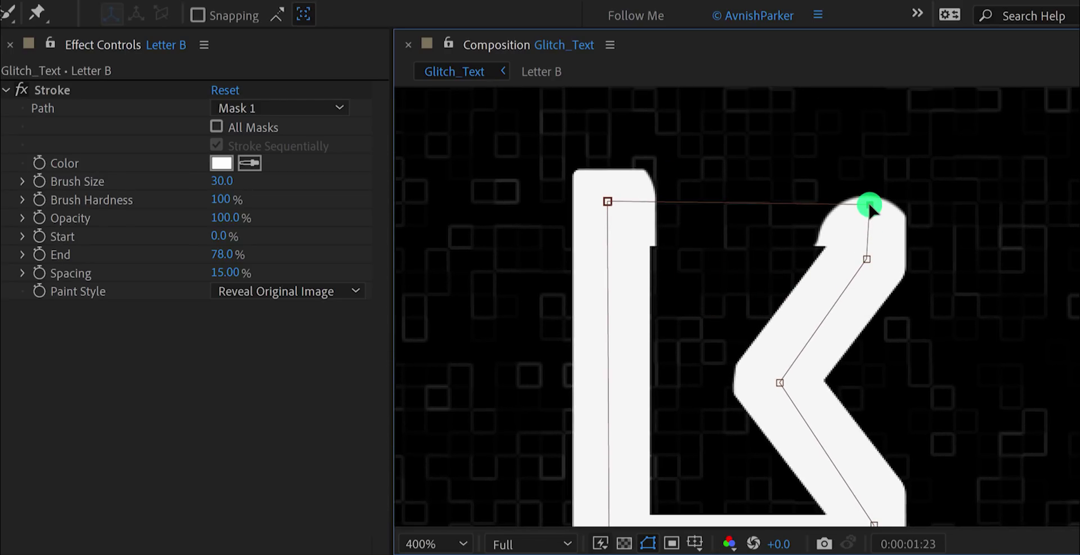
right_click(870, 206)
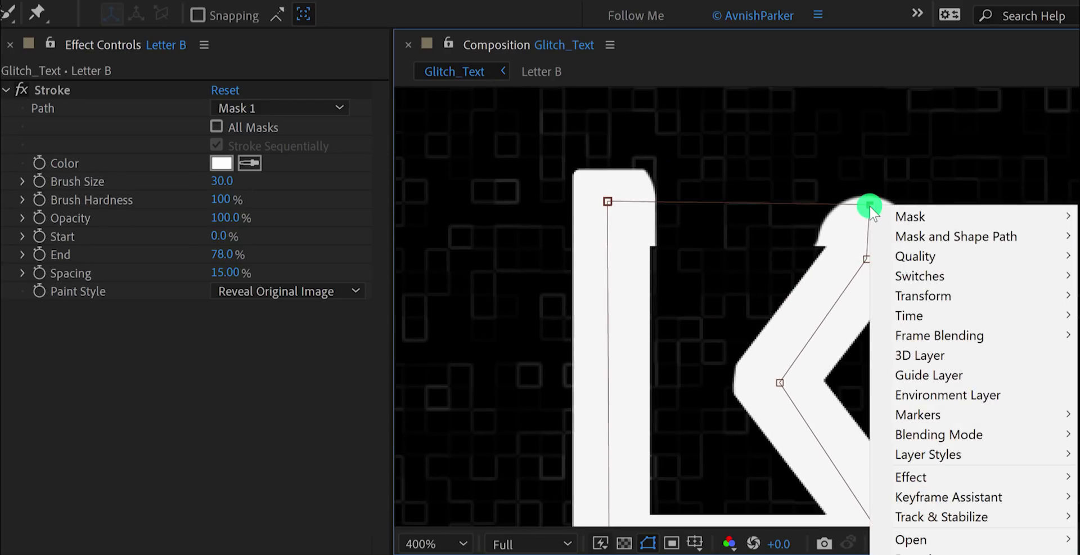
mouse_move(872, 231)
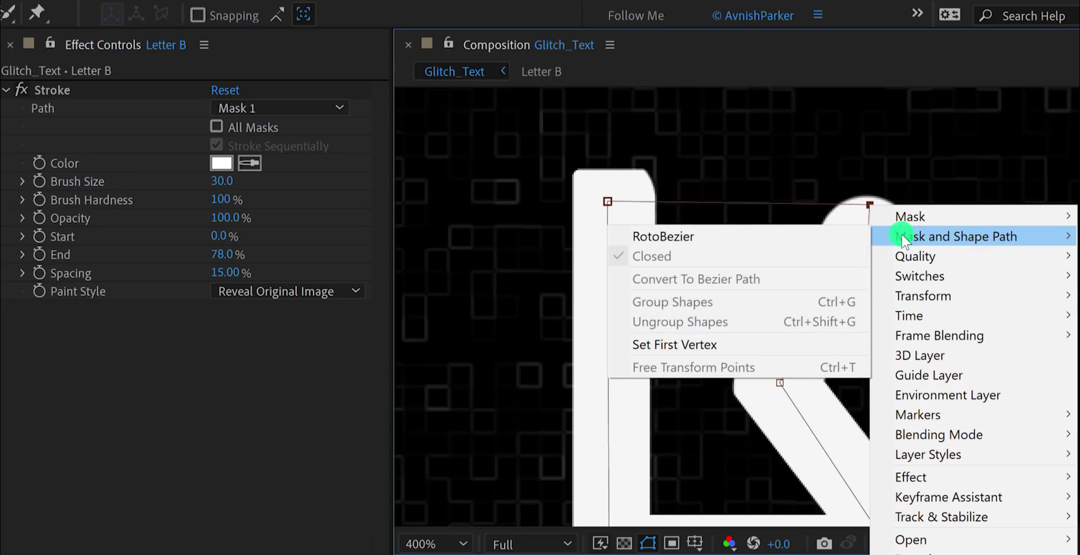
click(750, 340)
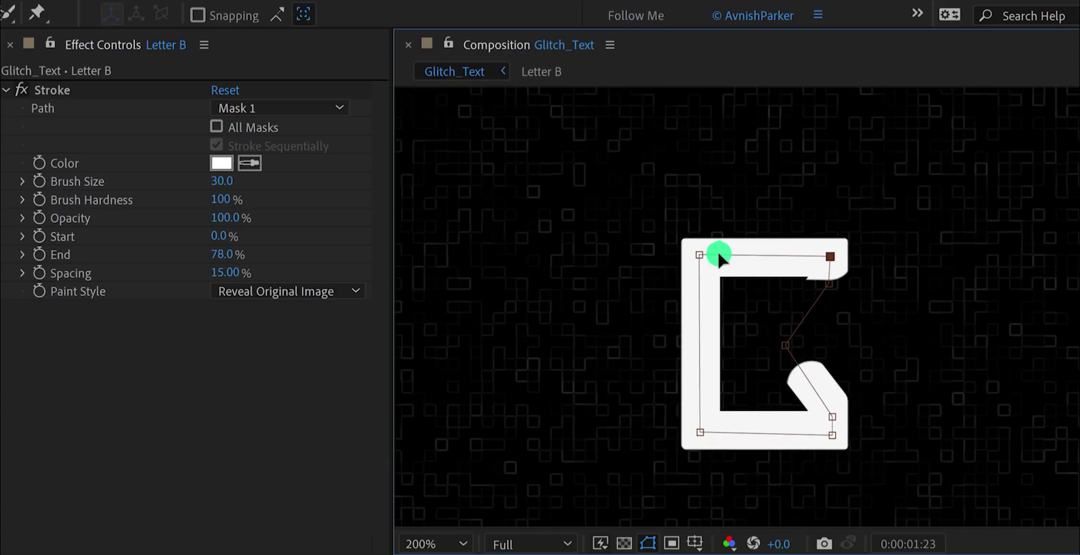
Set the Stroke effect's End to 90% and nudge the mask's first vertex slightly upward.
mouse_move(223, 254)
mouse_down()
mouse_move(188, 266)
mouse_move(264, 273)
mouse_up()
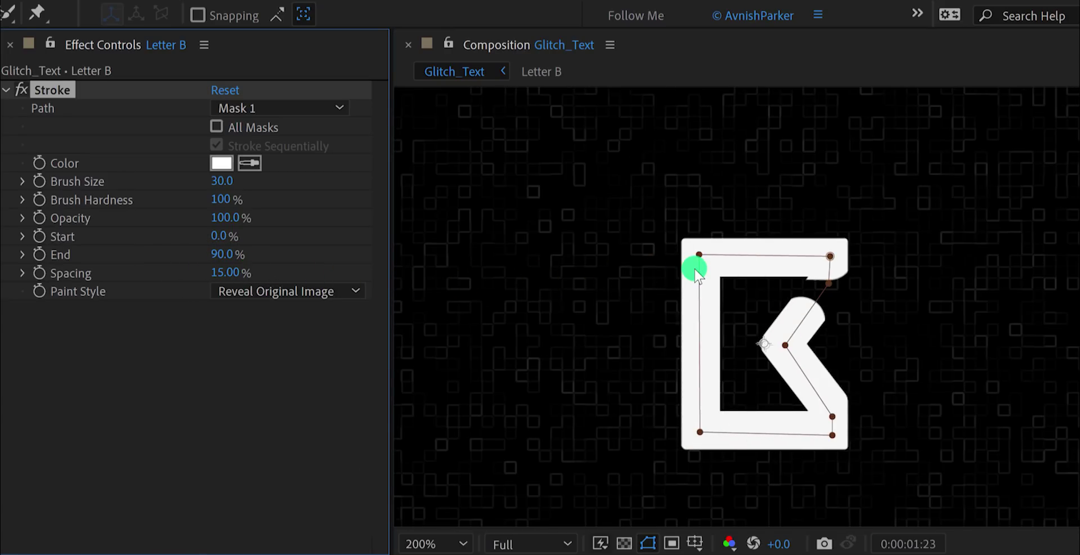
click(831, 256)
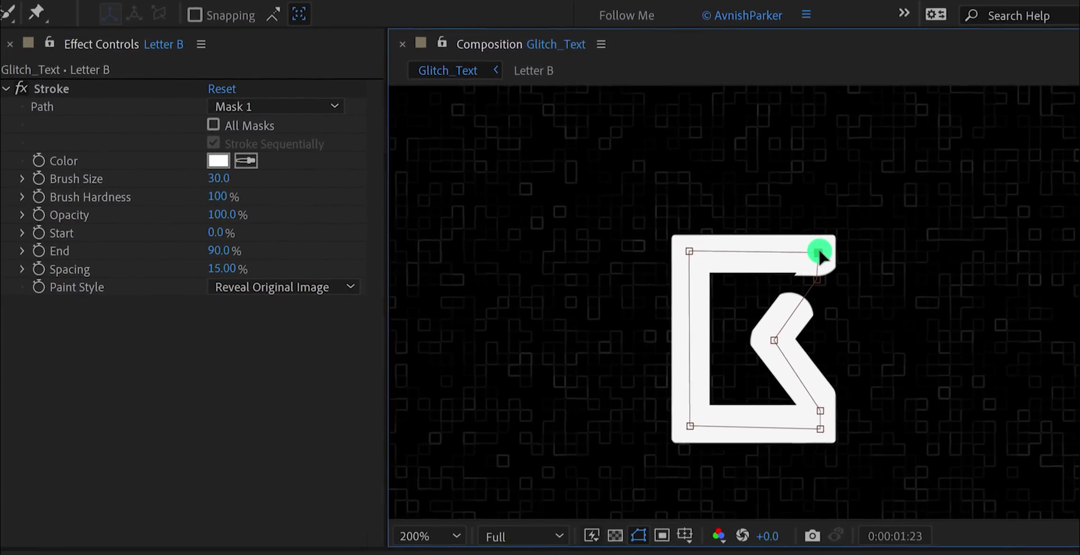
key(Up)
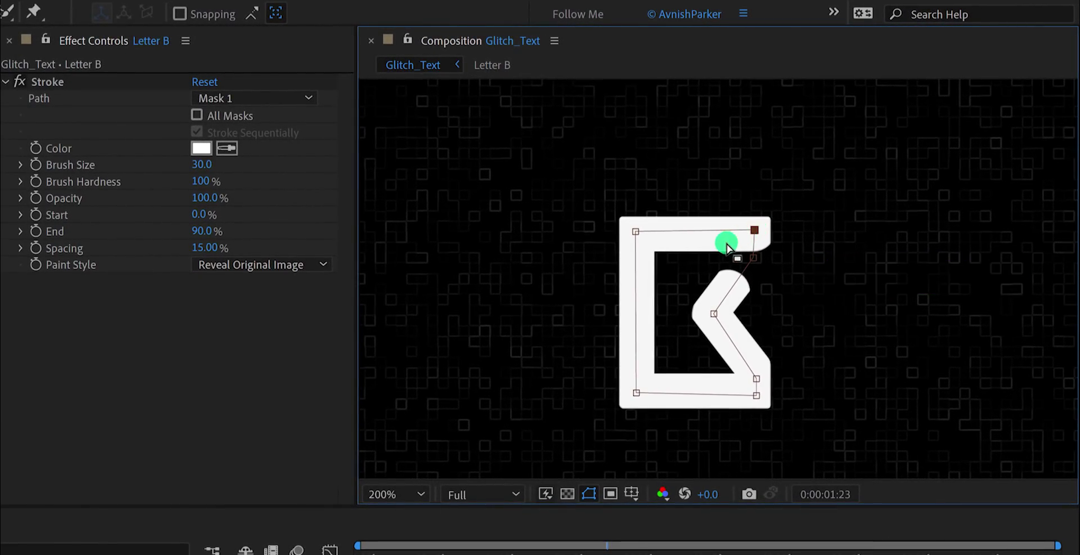
Keyframe the Stroke effect's End from 0% at the first frame to 100% at 0:00:01:00 and preview the reveal.
click(401, 494)
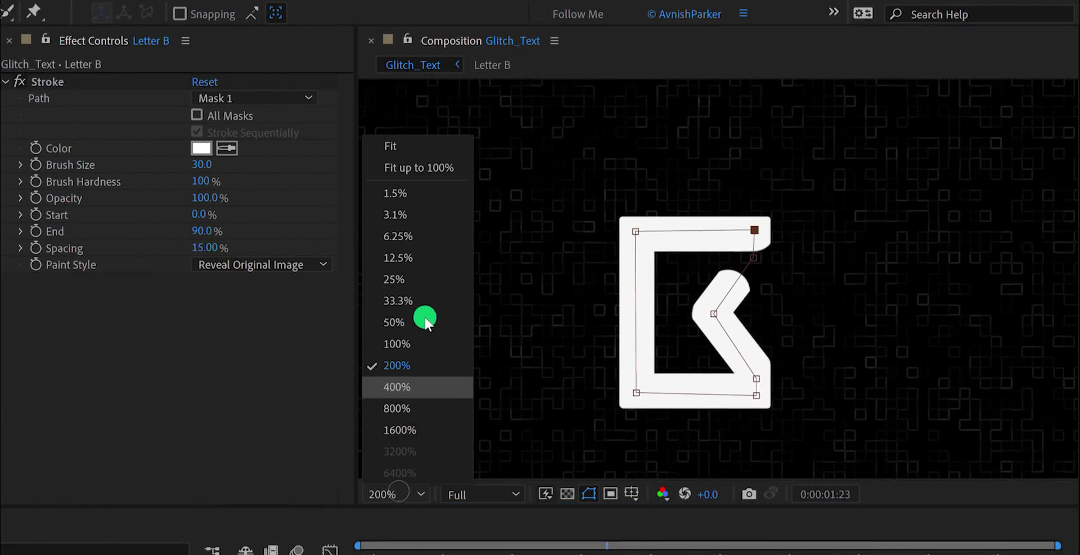
click(405, 169)
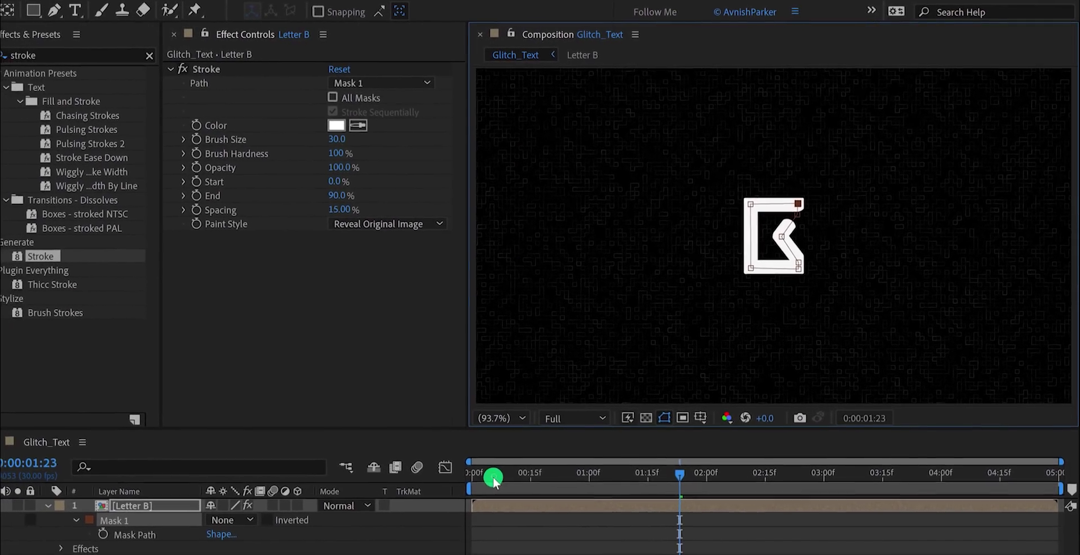
key(Home)
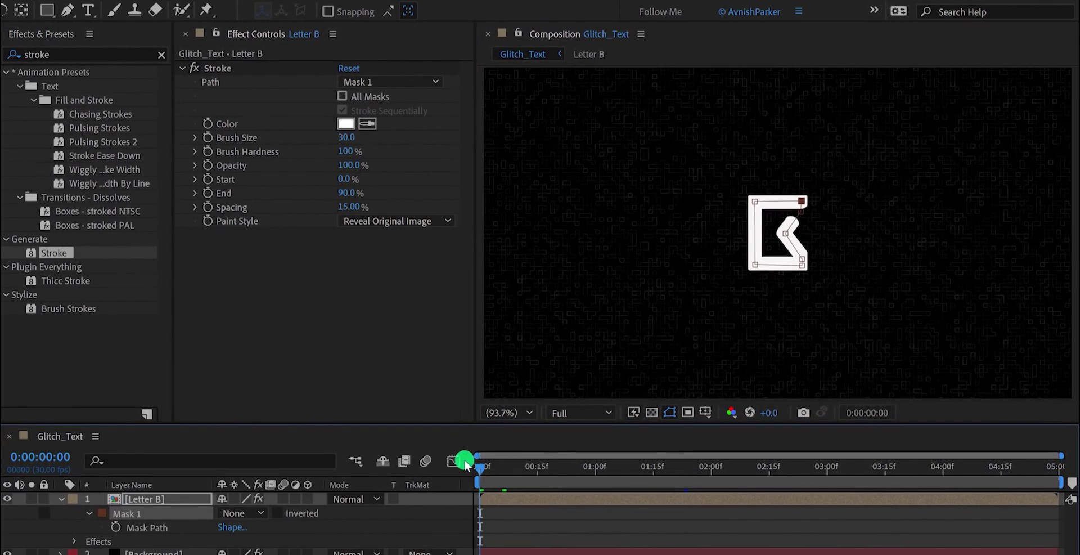
click(349, 193)
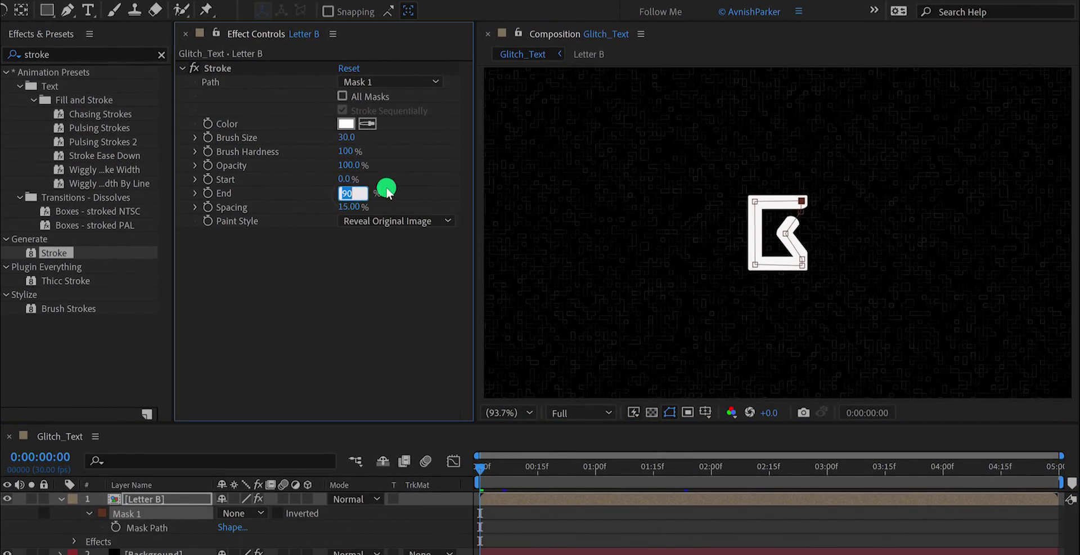
key(Return)
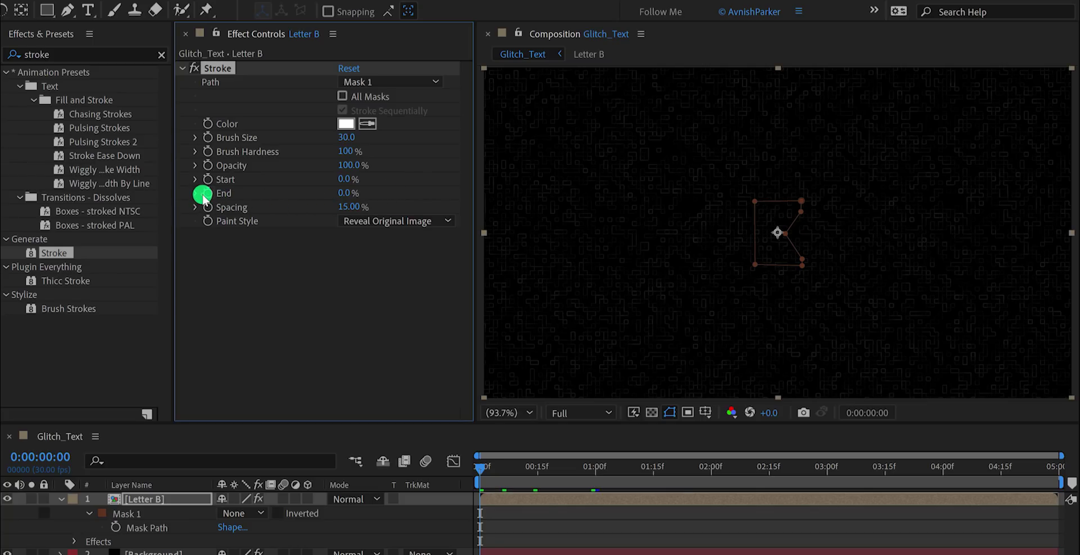
click(595, 467)
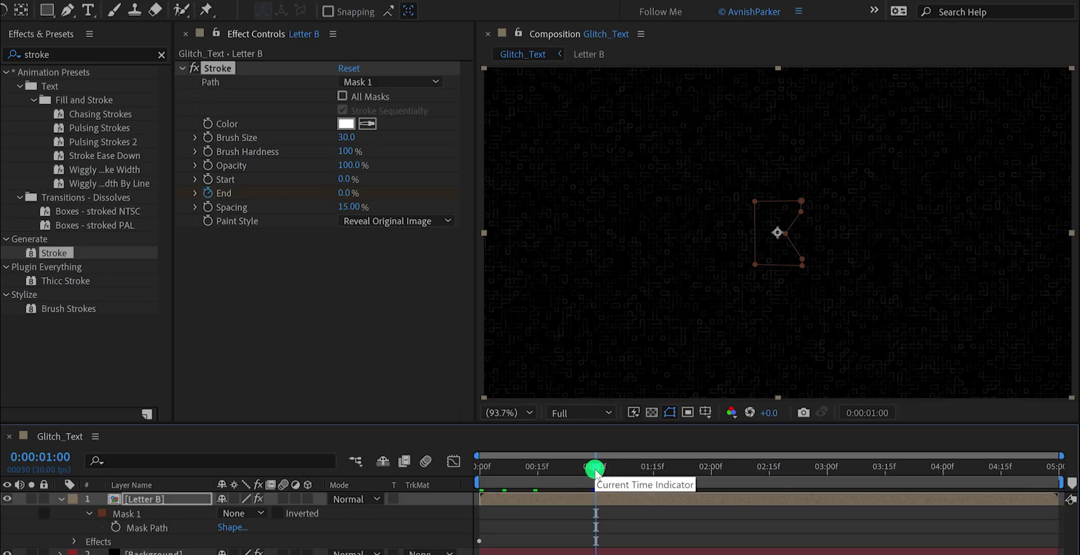
click(349, 193)
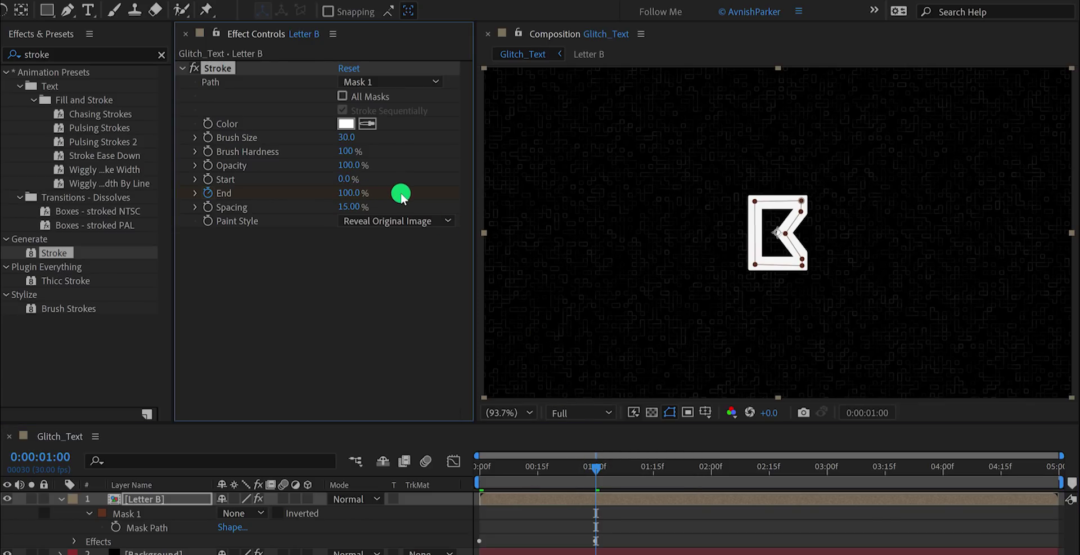
key(space)
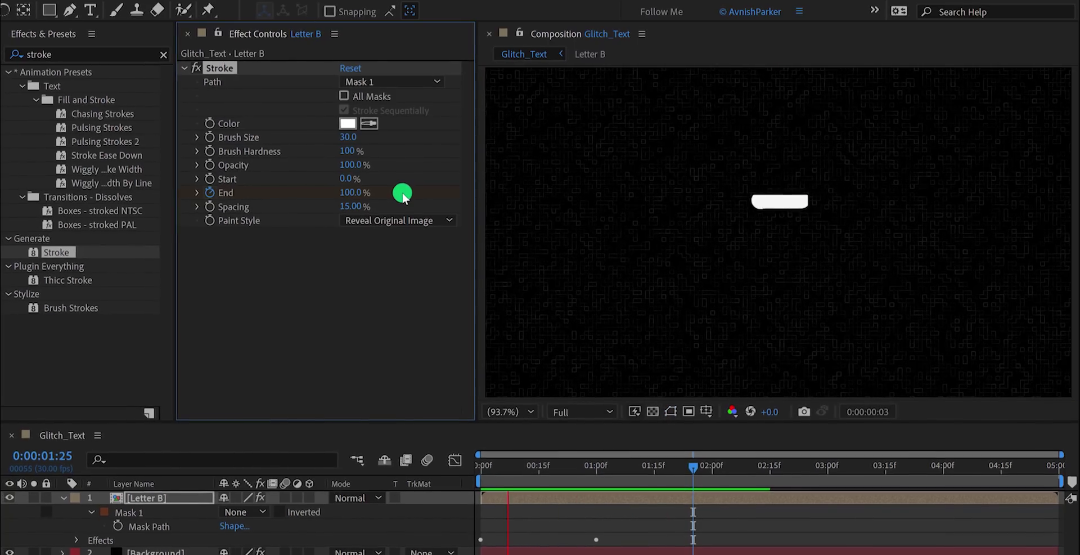
key(space)
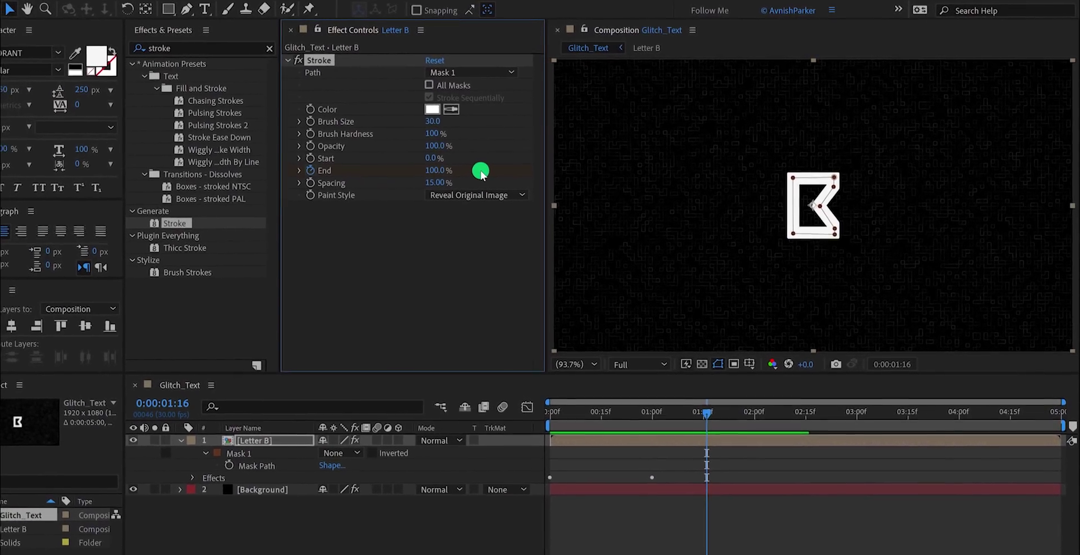
Reveal the Letter B layer's keyframes, apply Easy Ease to the End keyframe at one second, and preview the animation.
click(613, 429)
key(u)
drag(650, 447, 672, 453)
key(F9)
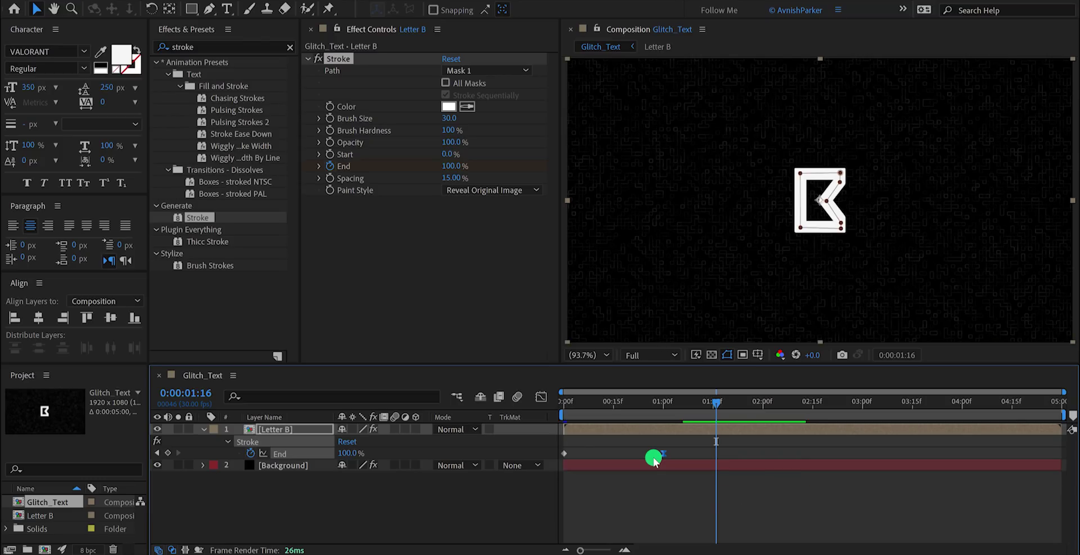
key(space)
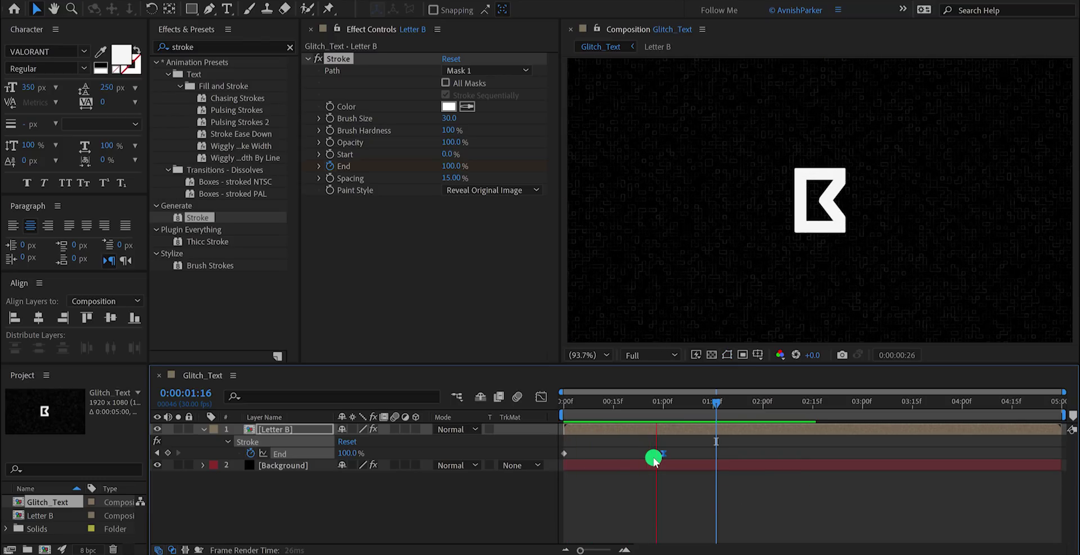
key(space)
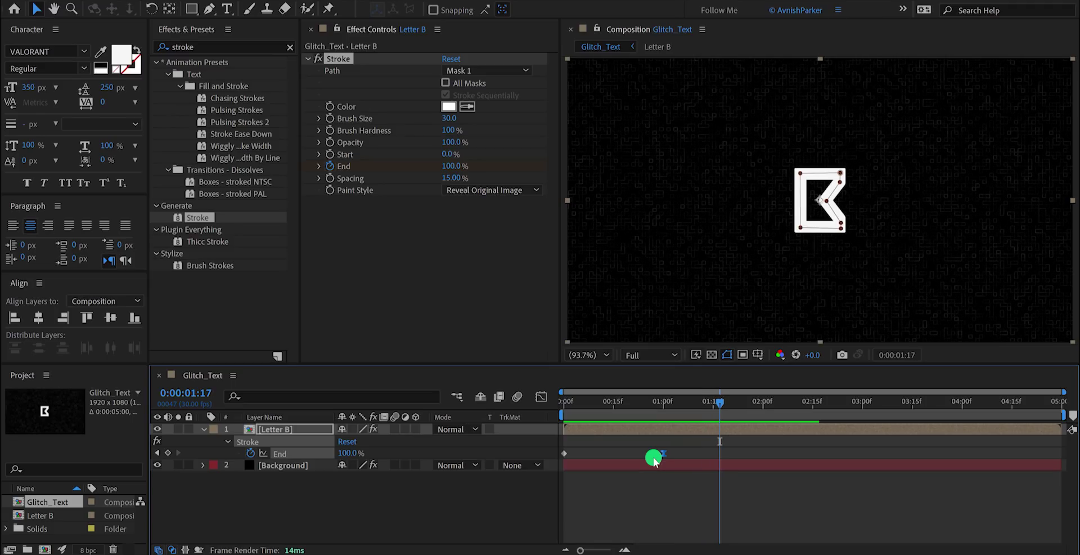
Collapse the Letter B layer's properties and rename the layer Letter B_Reveal.
click(205, 430)
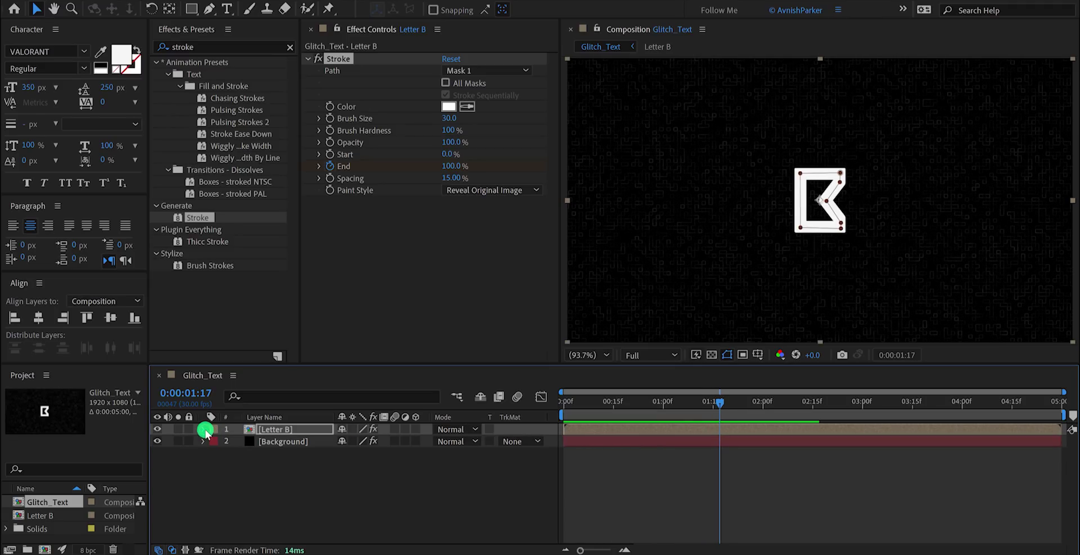
click(272, 429)
key(Return)
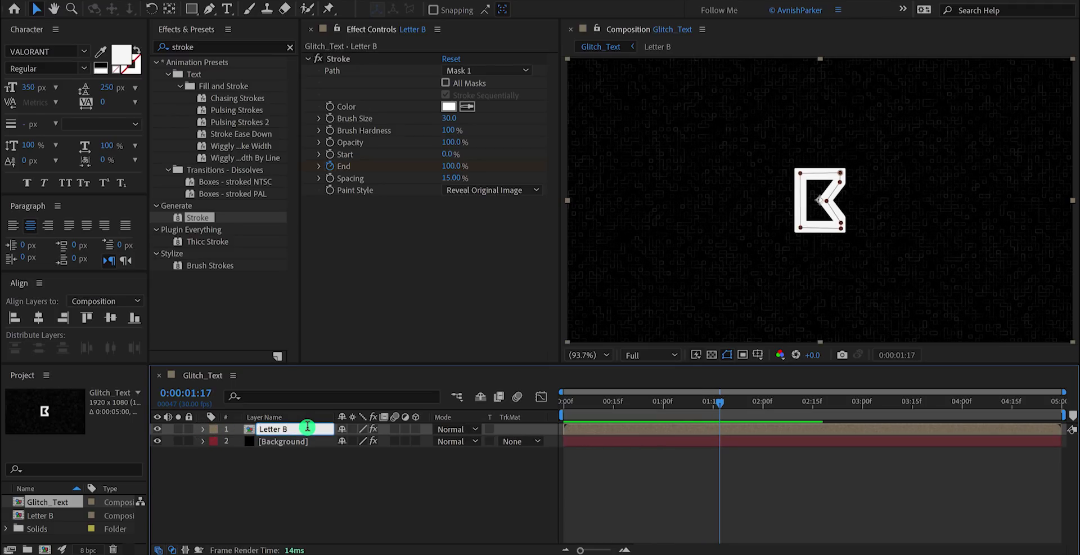
text(_Reveal)
key(Return)
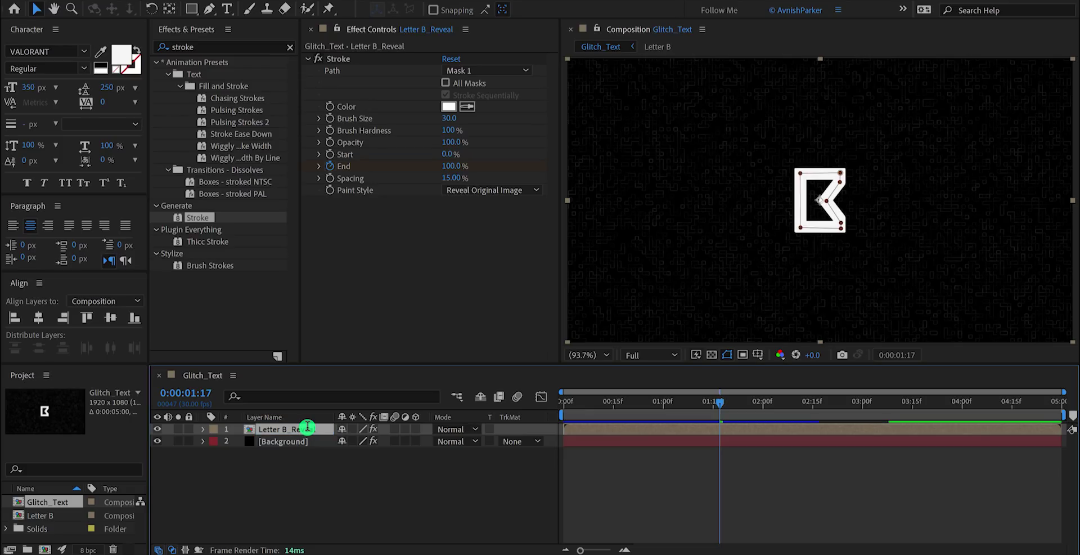
Duplicate the Letter B_Reveal layer and rename the copy Letter B_Glitch.
key(ctrl+d)
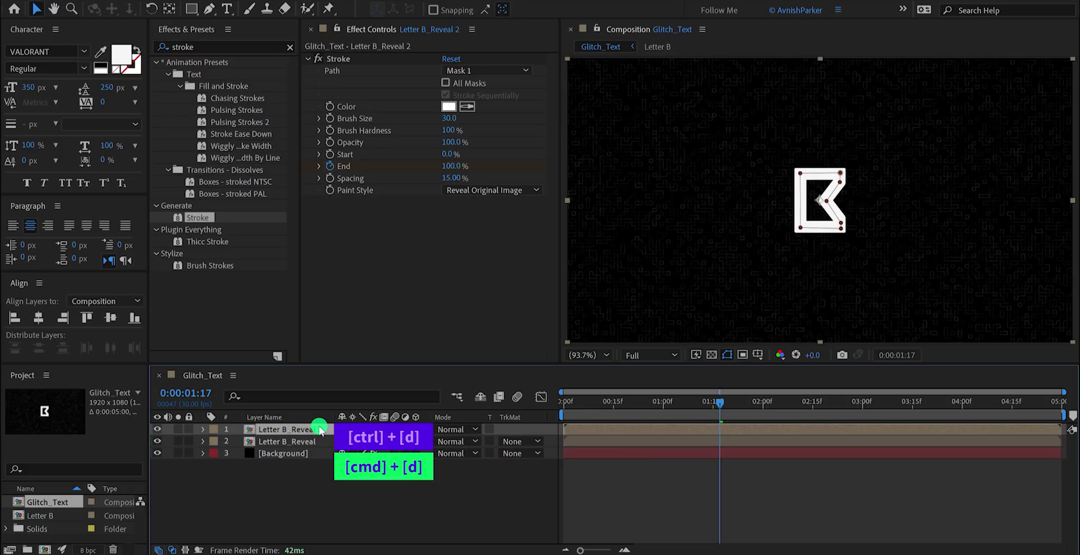
key(Return)
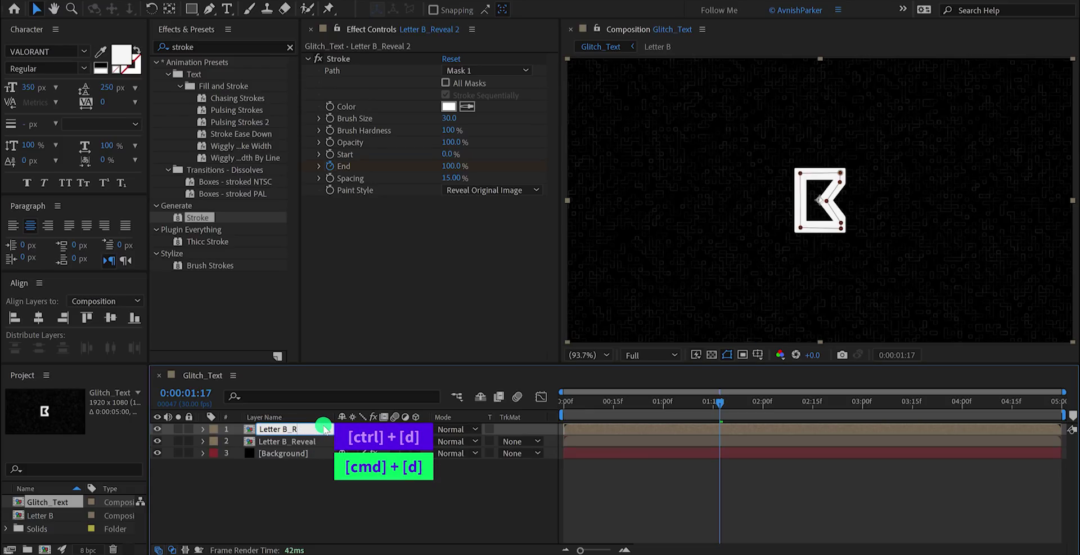
key(Return)
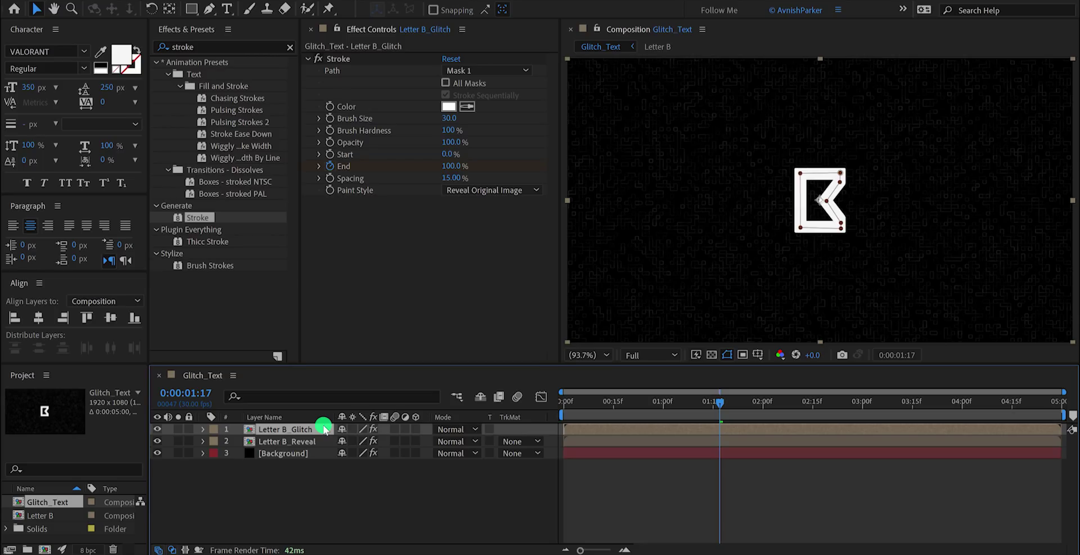
Keyframe the Stroke effect's Start on Letter B_Glitch from 0% at 0:00:00:02 to 100% at 0:00:01:02.
key(u)
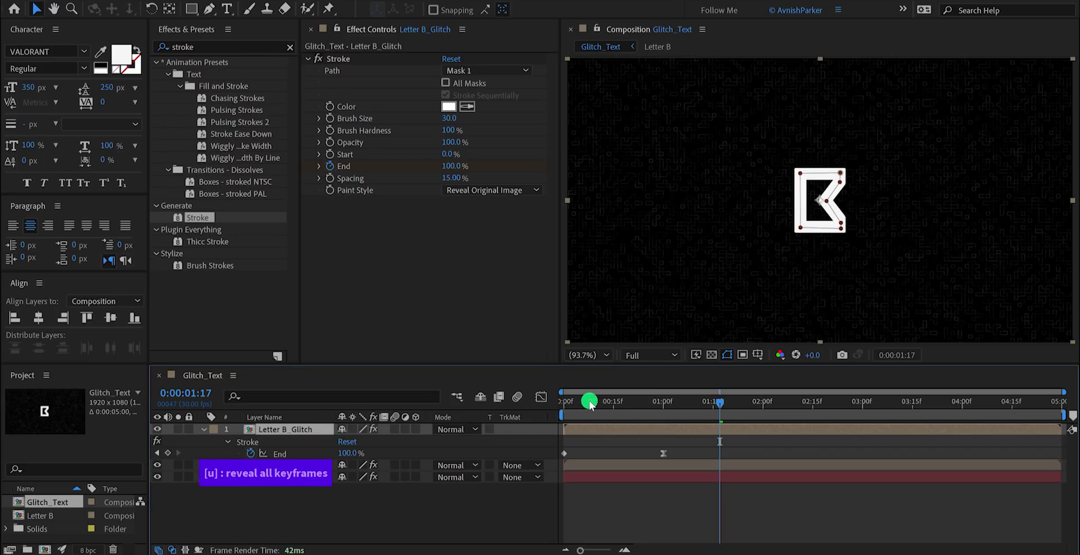
drag(591, 402, 570, 402)
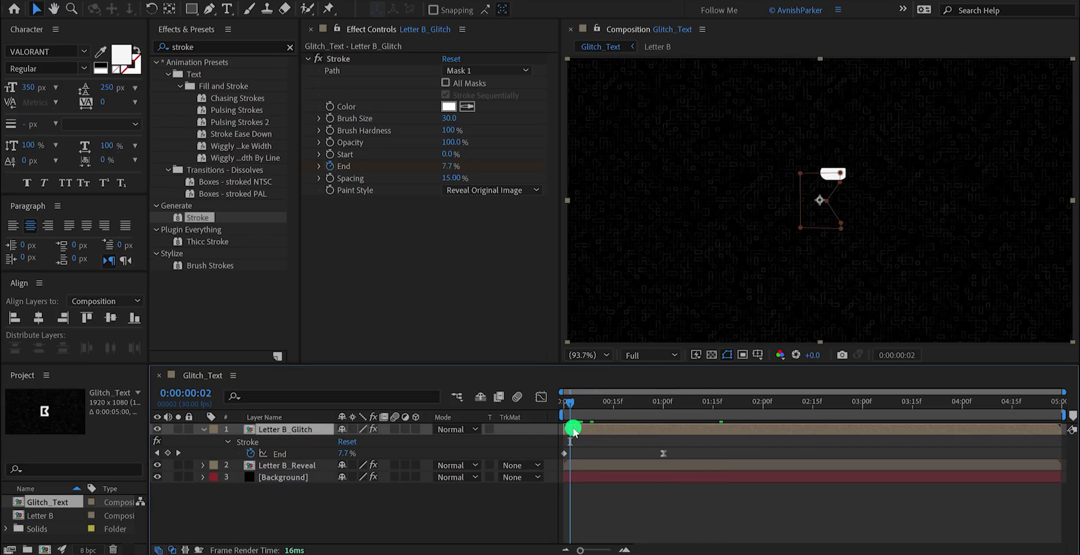
click(335, 157)
click(670, 403)
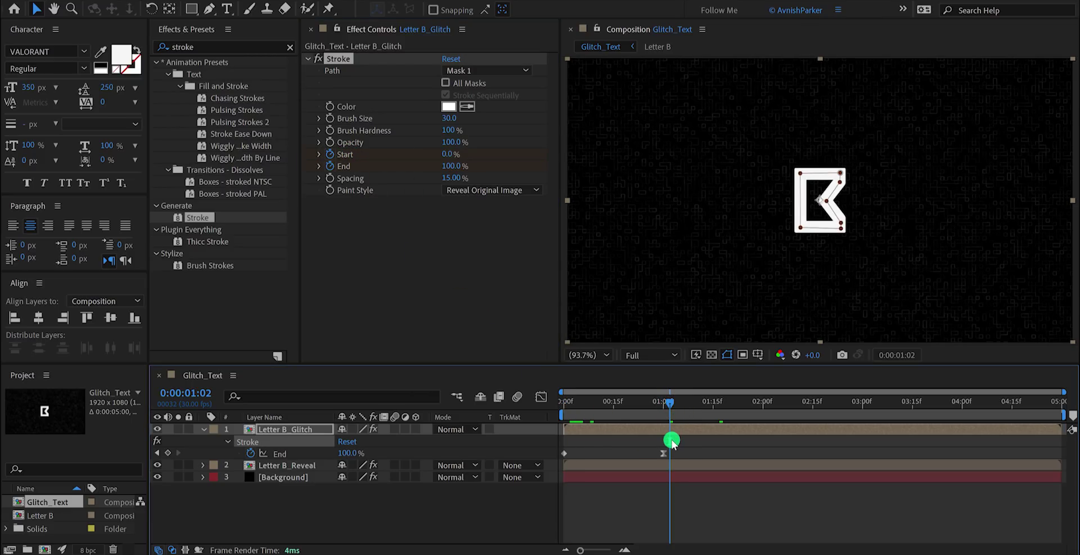
drag(448, 155, 477, 152)
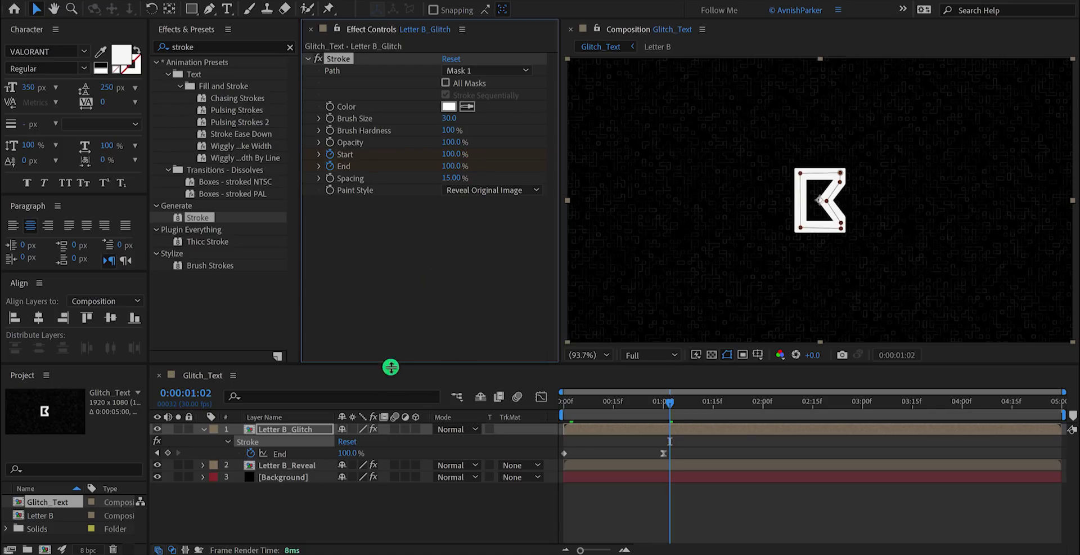
Hide the Letter B_Reveal layer, preview the trailing stroke, and select Letter B_Glitch with the playhead at 0:00:00:05.
click(158, 465)
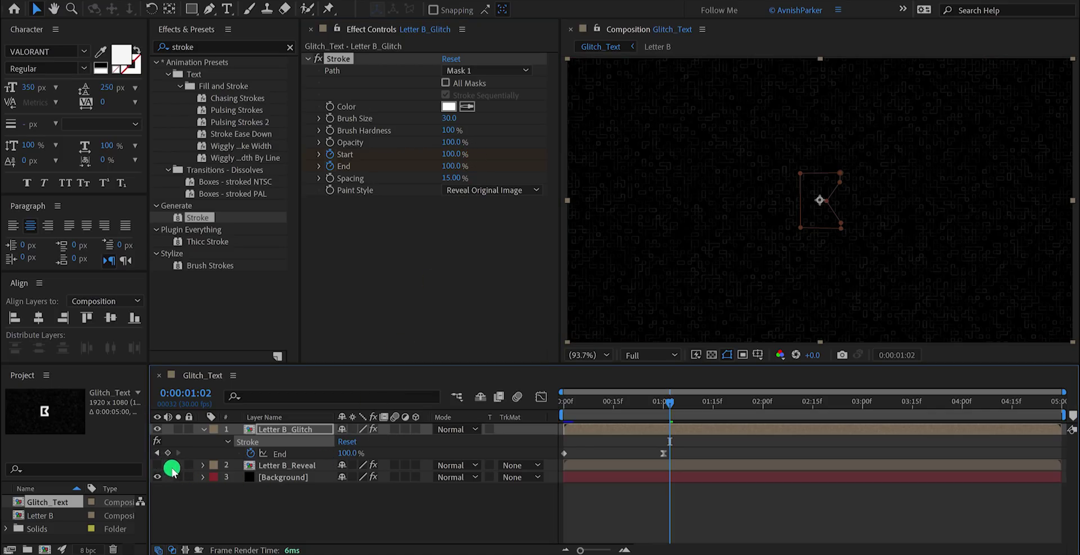
click(411, 495)
key(space)
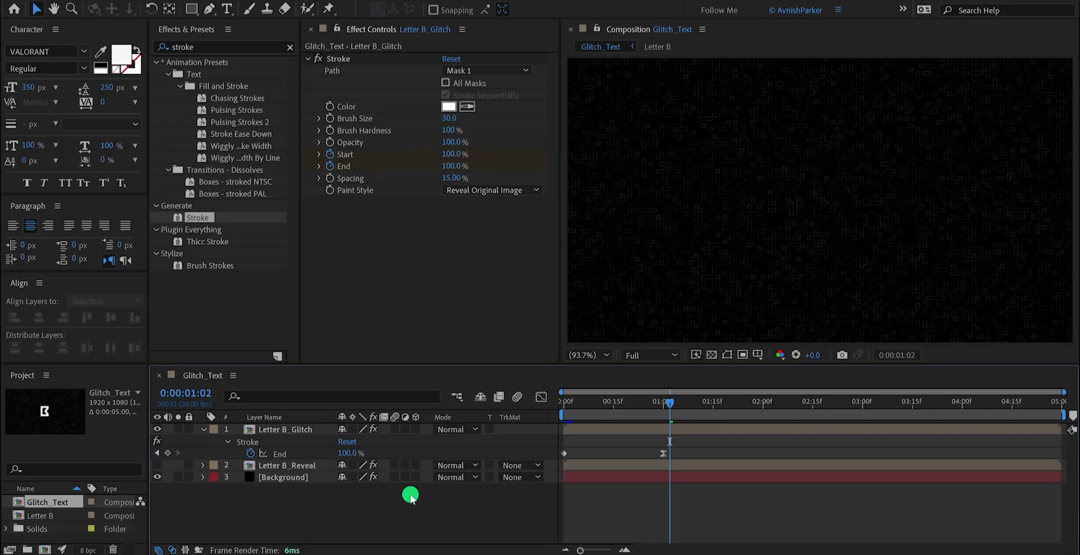
mouse_move(550, 410)
mouse_down()
mouse_move(647, 414)
mouse_move(628, 422)
mouse_move(596, 422)
mouse_move(622, 422)
mouse_move(637, 400)
mouse_up()
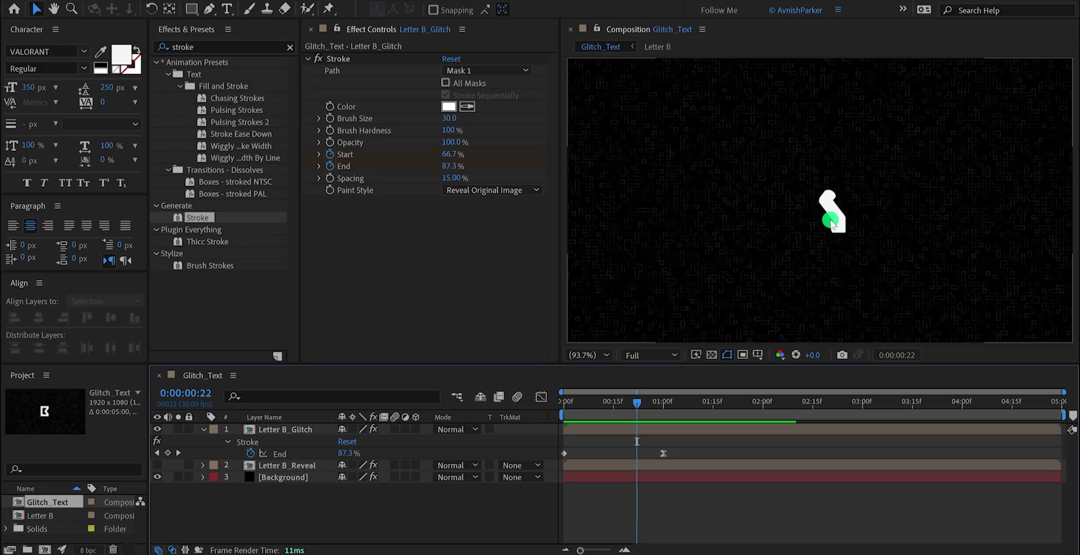
mouse_move(624, 400)
mouse_down()
mouse_move(572, 401)
mouse_move(580, 404)
mouse_up()
click(586, 429)
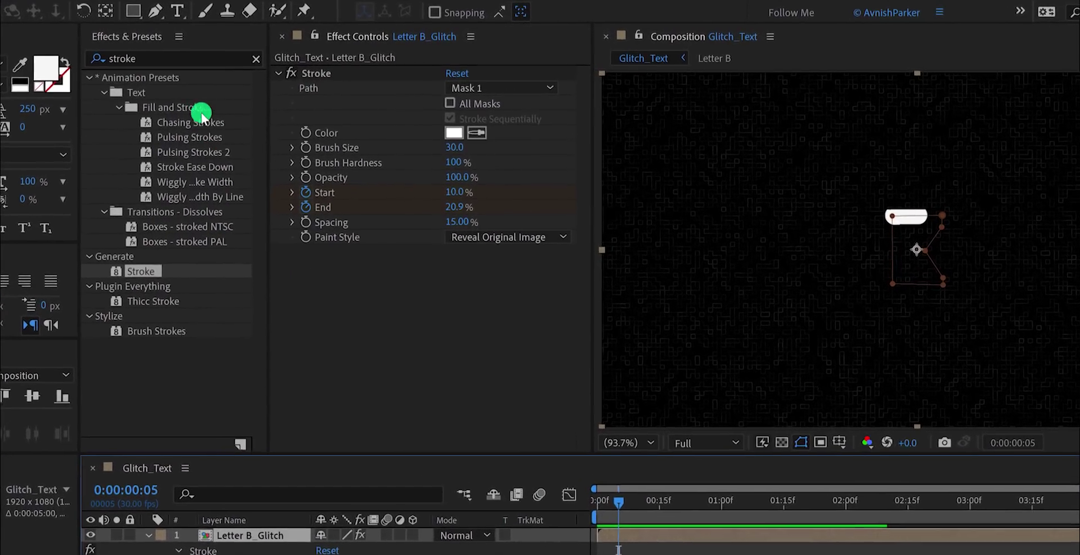
Apply the Mosaic effect to Letter B_Glitch with 40 horizontal and 40 vertical blocks, and scrub the timeline to check it.
double_click(170, 58)
text(mos)
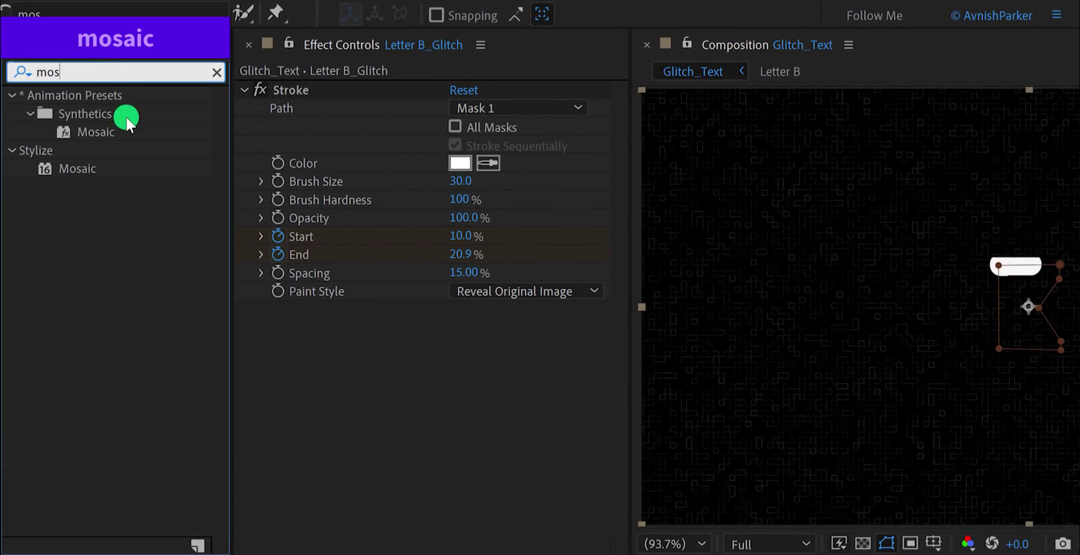
mouse_move(74, 168)
mouse_down()
mouse_move(218, 244)
mouse_move(326, 349)
mouse_move(309, 350)
mouse_up()
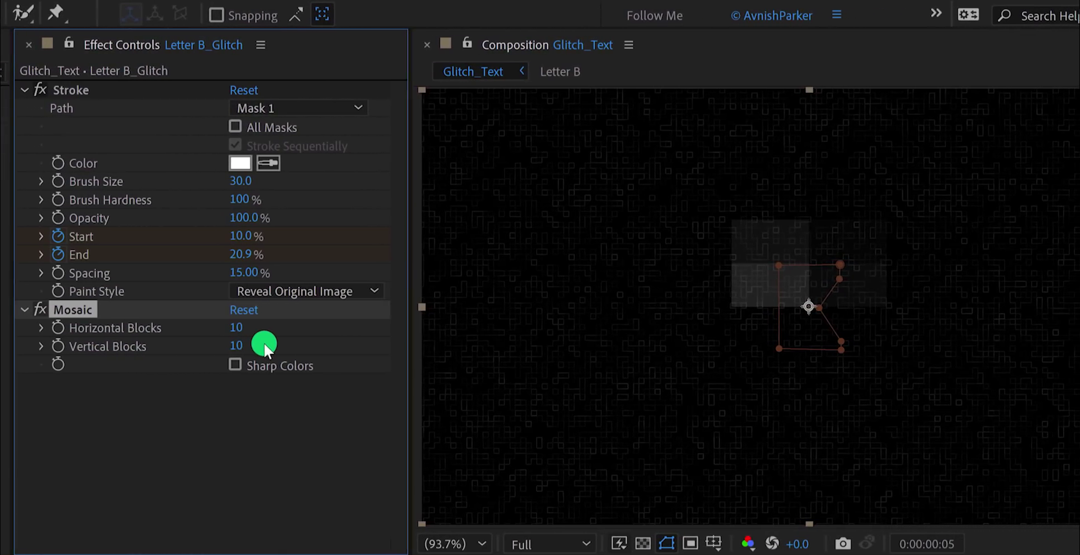
click(295, 327)
text(40)
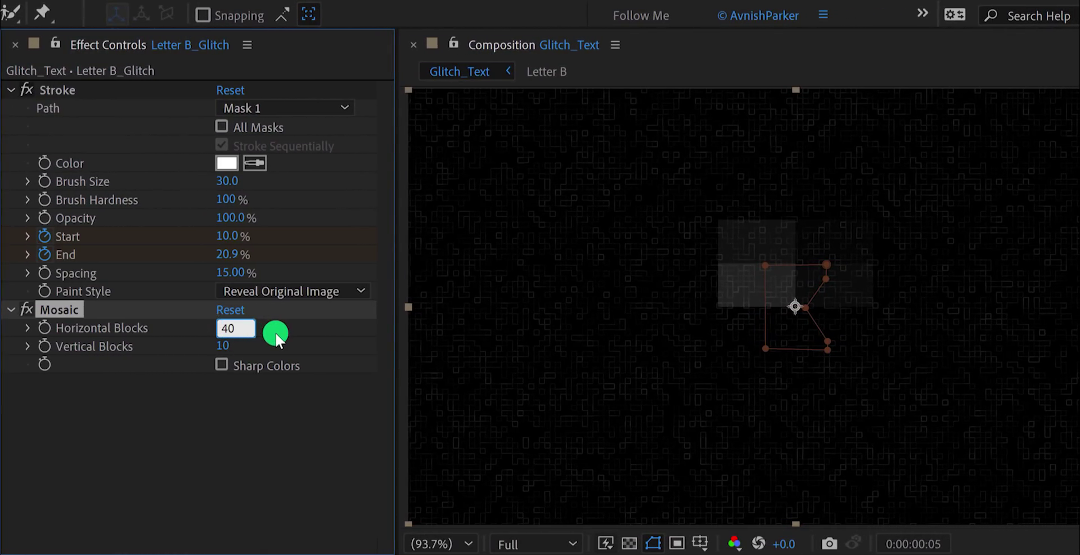
key(Tab)
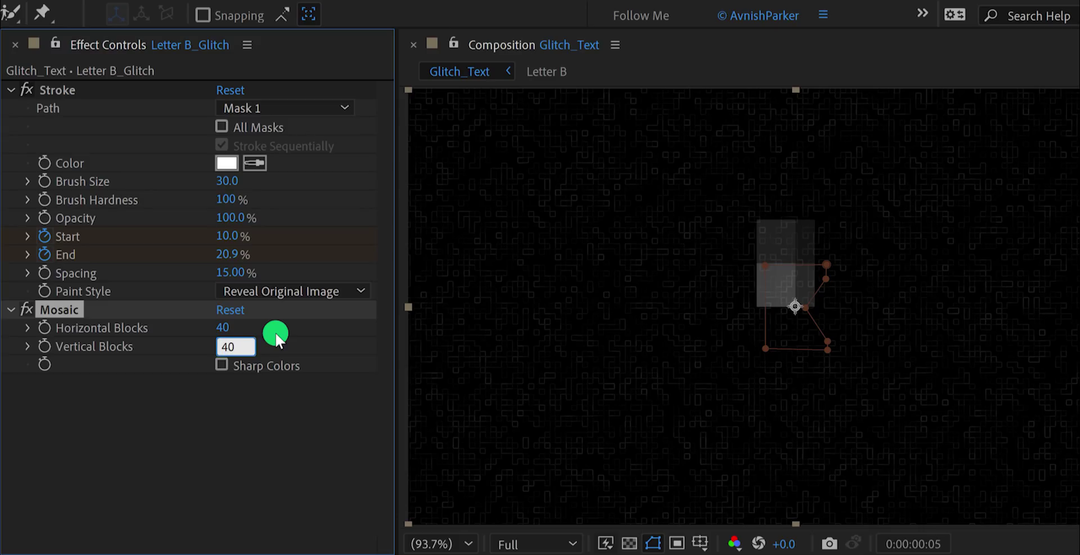
key(Return)
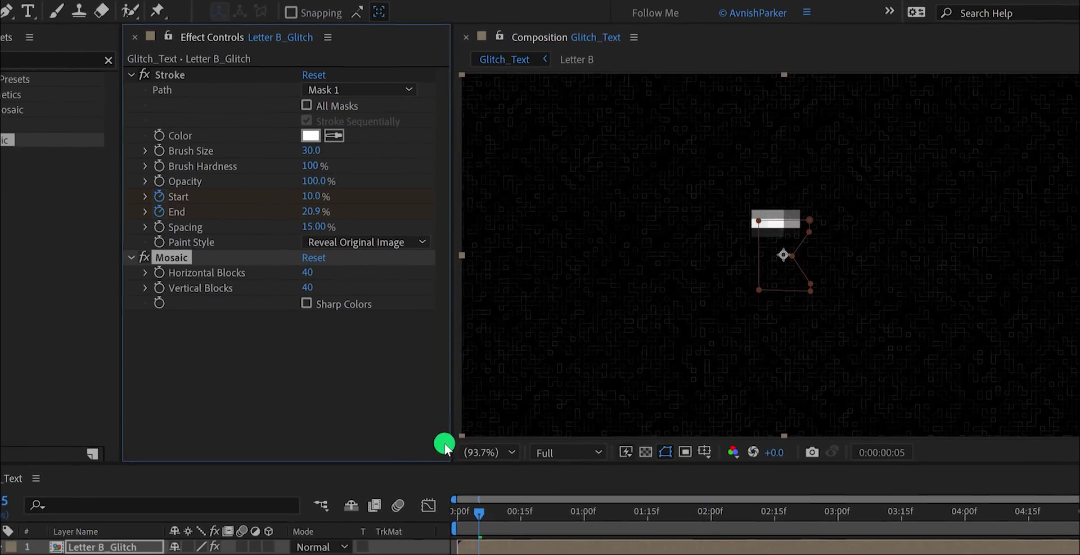
drag(485, 519, 532, 521)
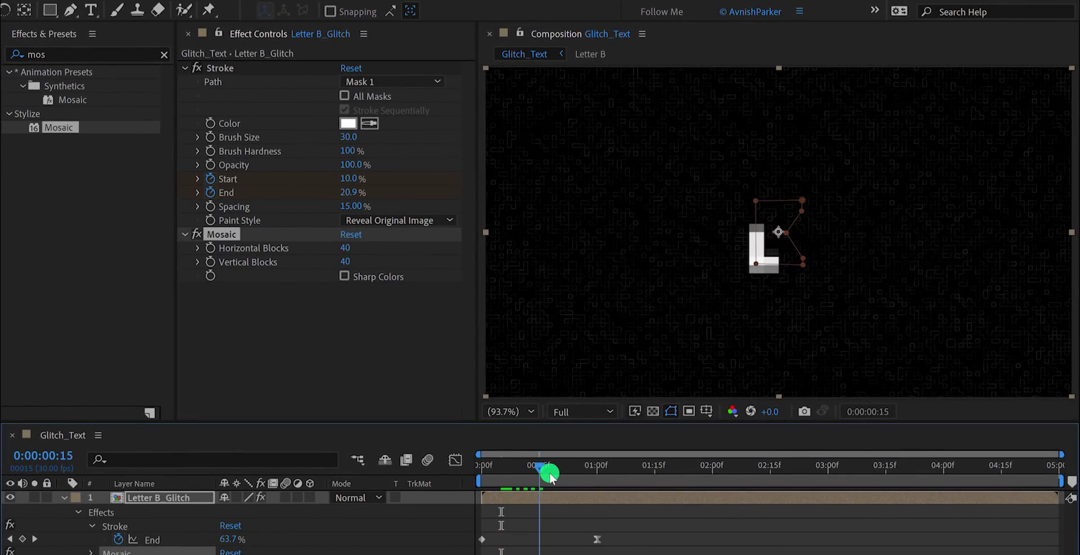
drag(549, 476, 508, 467)
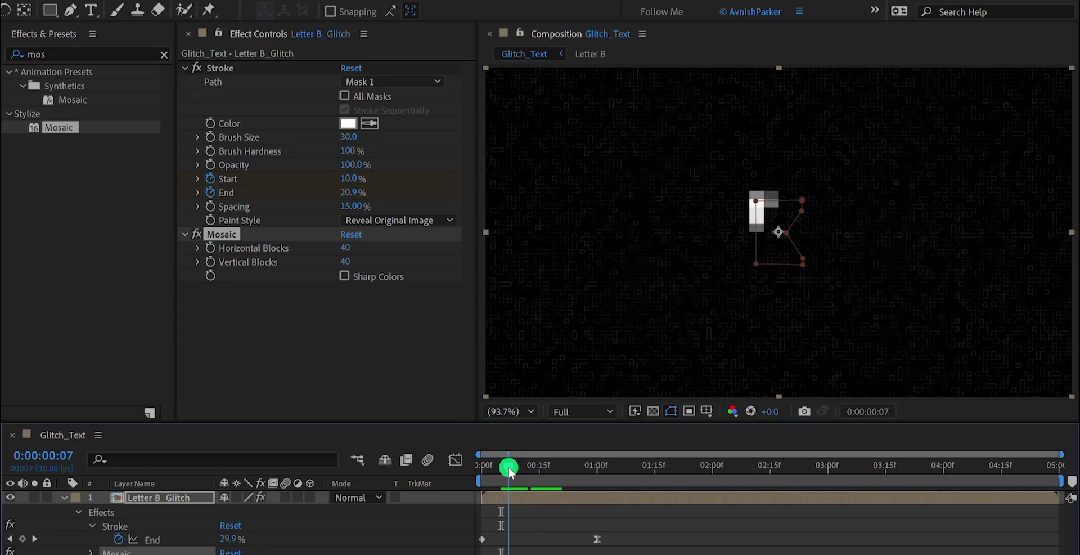
Add an expression to Mosaic's Vertical Blocks that links it to the effect's Horizontal Blocks.
click(246, 263)
click(244, 250)
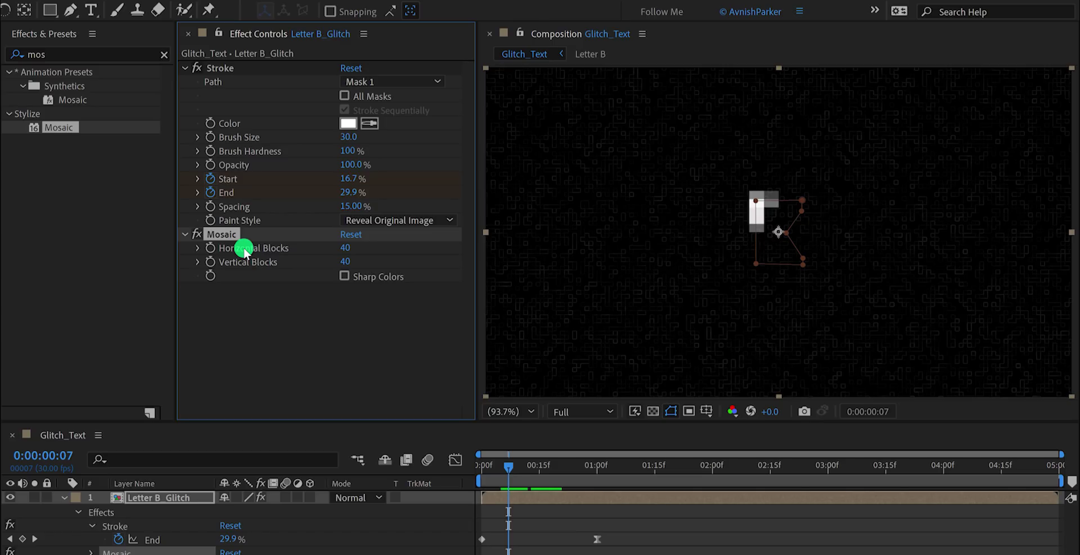
alt+click(212, 264)
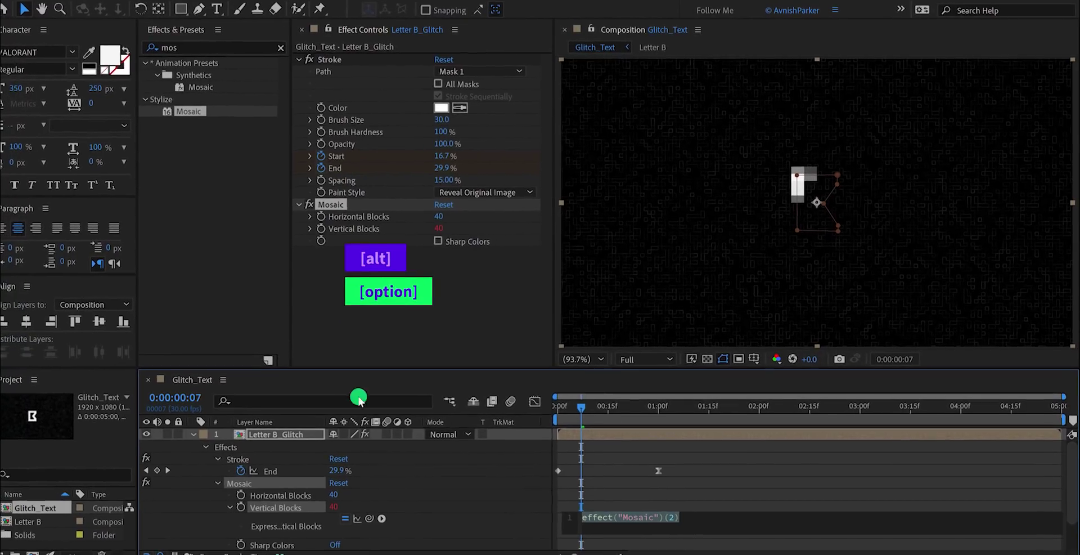
drag(379, 510, 366, 220)
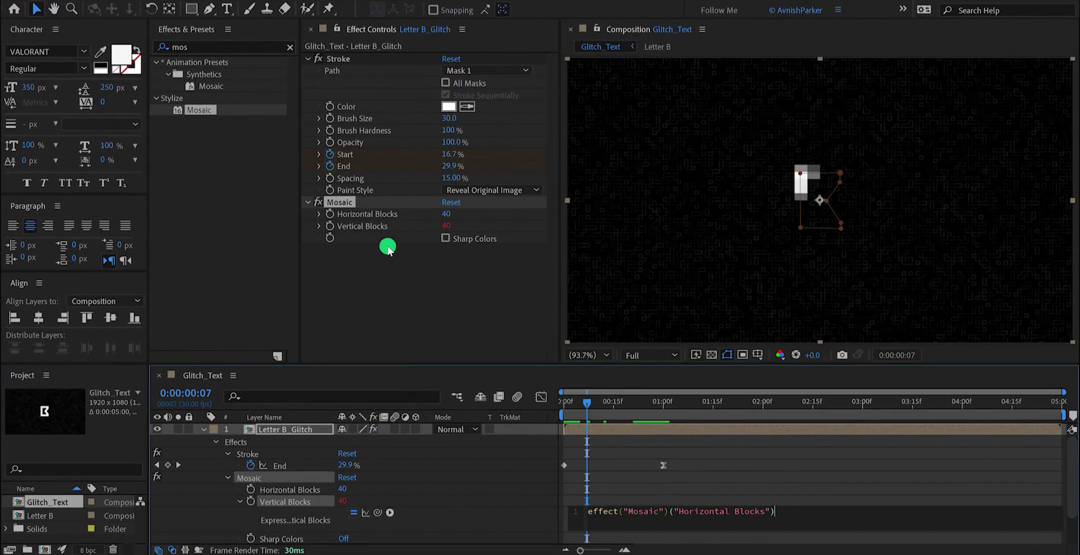
click(454, 455)
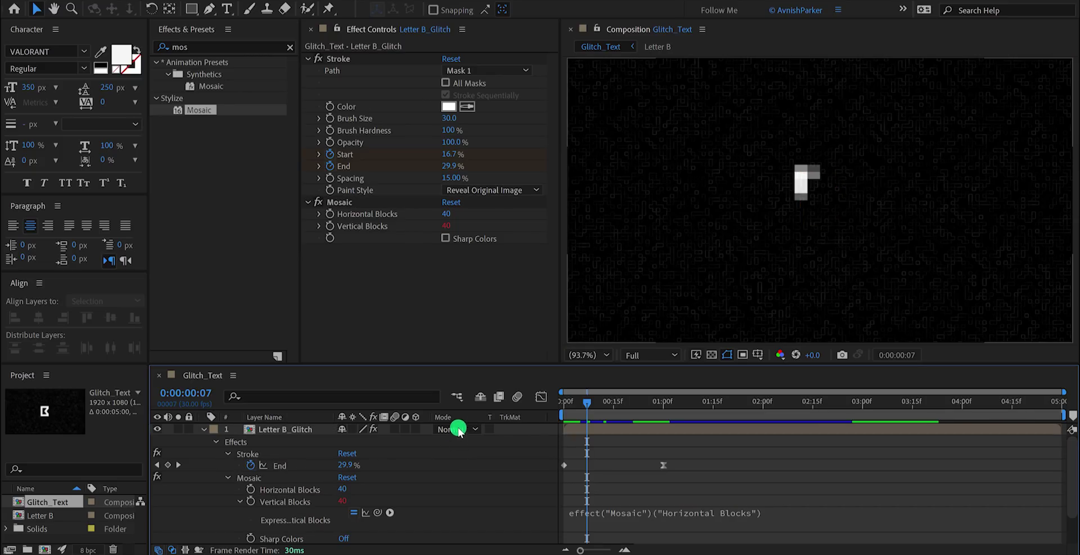
Try Mosaic's Horizontal Blocks at 20 and at 50 to test the linked Vertical Blocks.
click(448, 214)
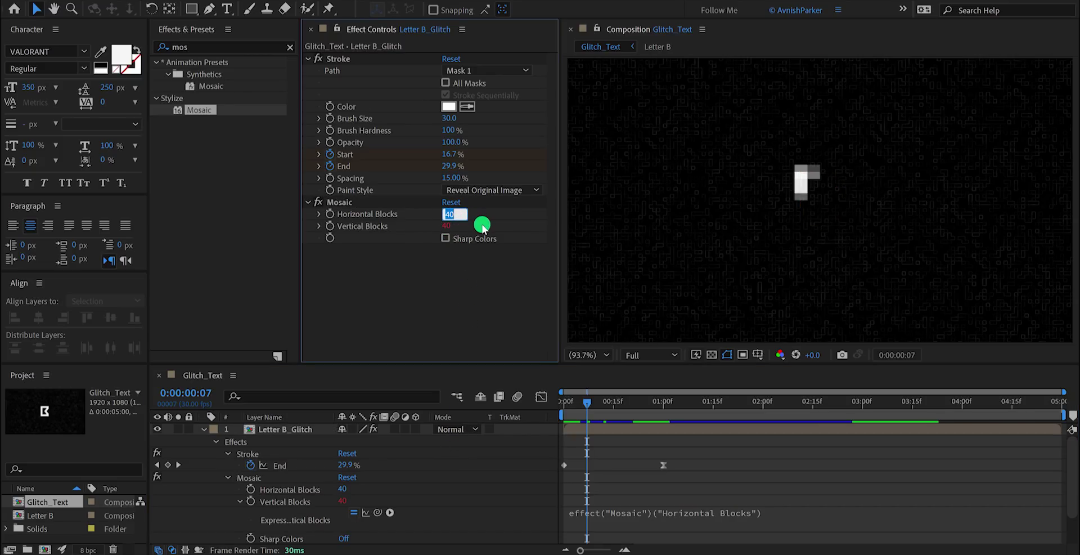
text(20)
key(Return)
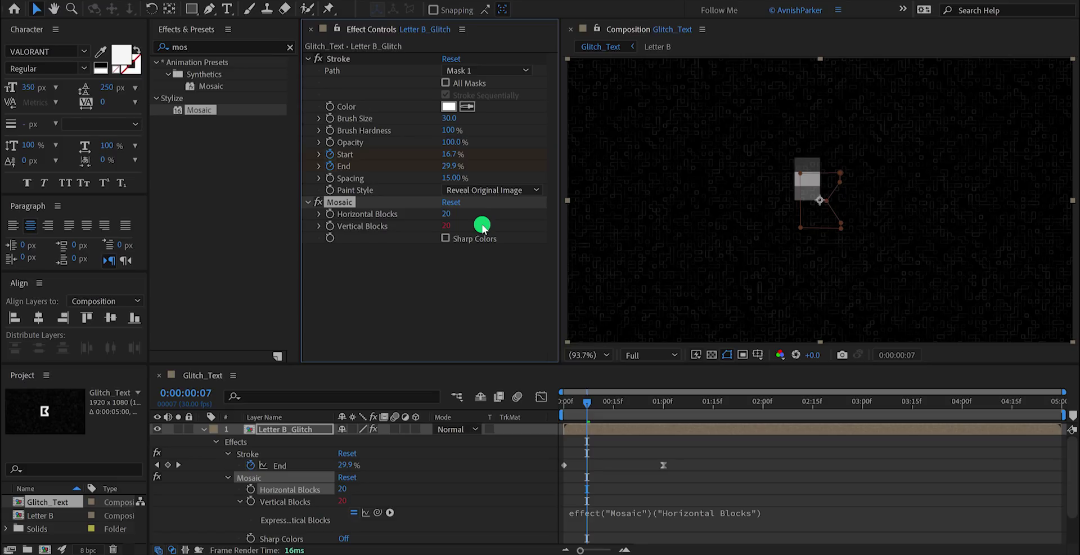
click(449, 214)
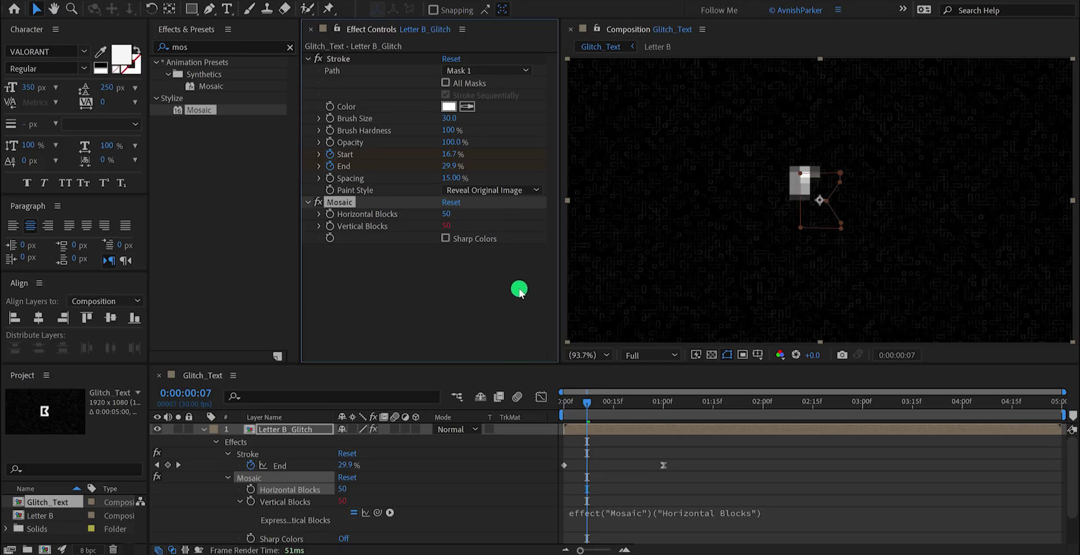
Append /2 to the Vertical Blocks expression to halve the linked value, and set Mosaic's Horizontal Blocks to 100.
click(769, 512)
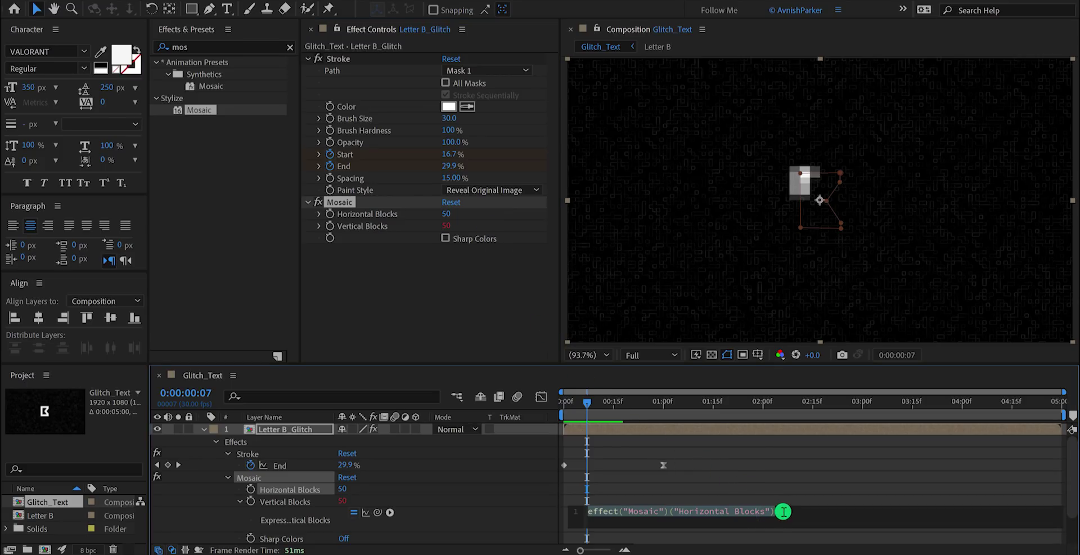
click(784, 509)
text(/2)
click(784, 495)
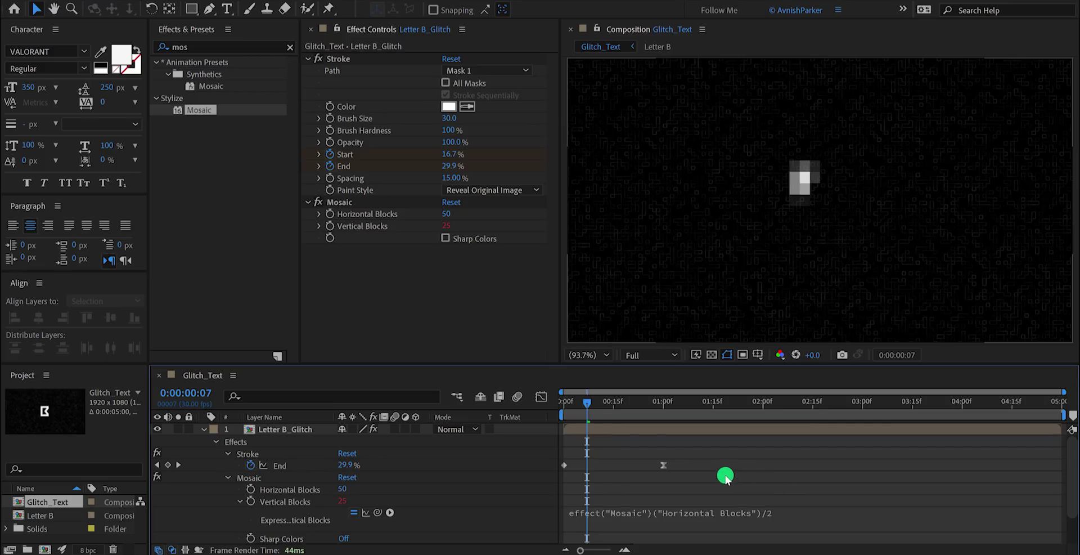
click(456, 213)
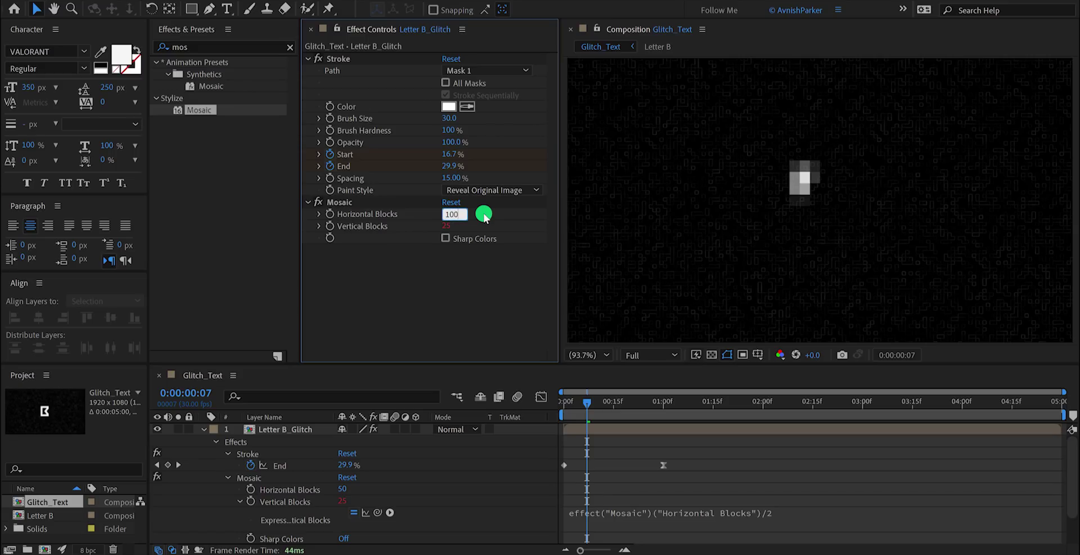
key(Return)
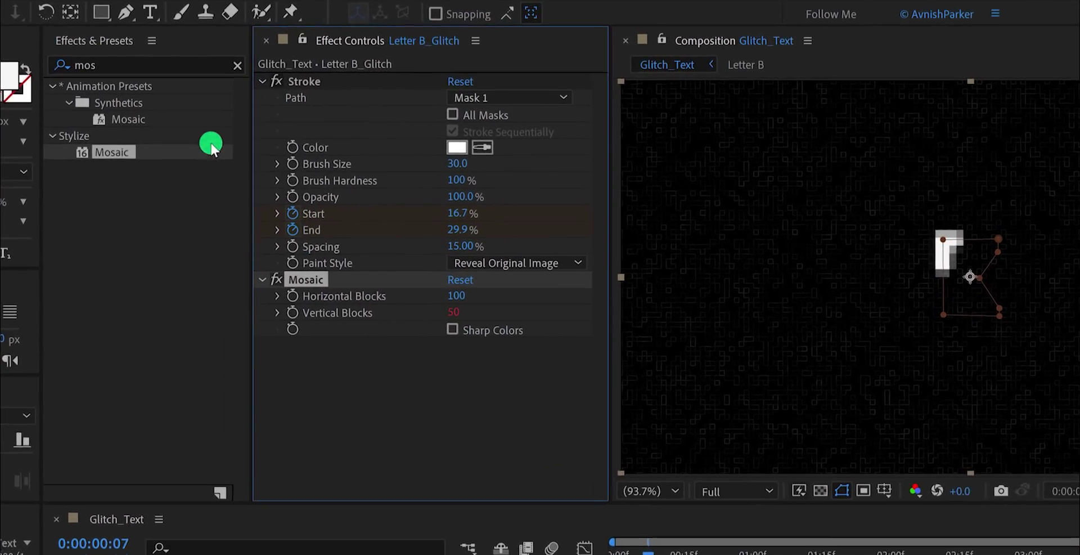
Find the Find Edges effect and apply it to Letter B_Glitch below Mosaic.
click(157, 65)
text(edge)
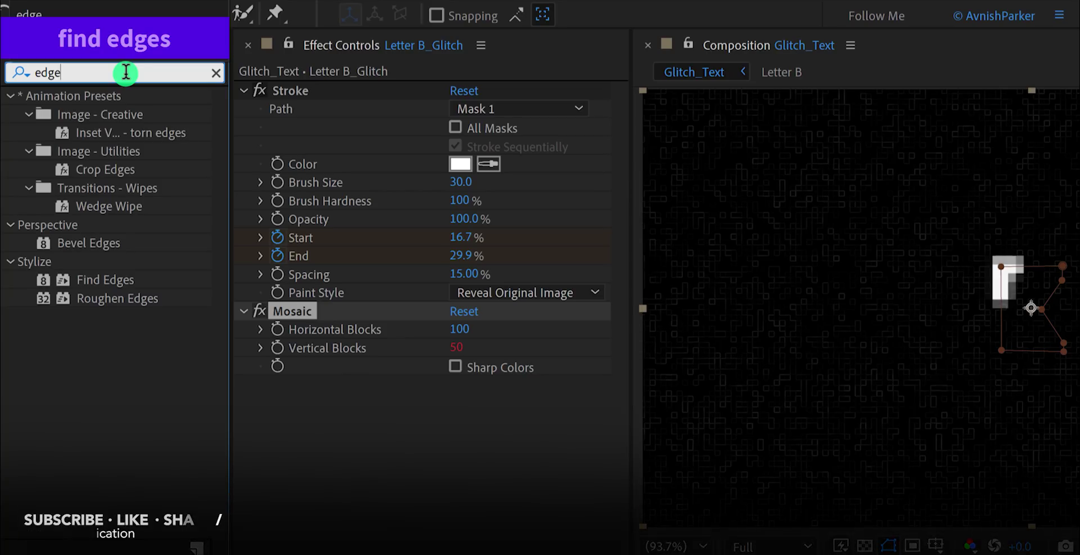
drag(109, 281, 332, 411)
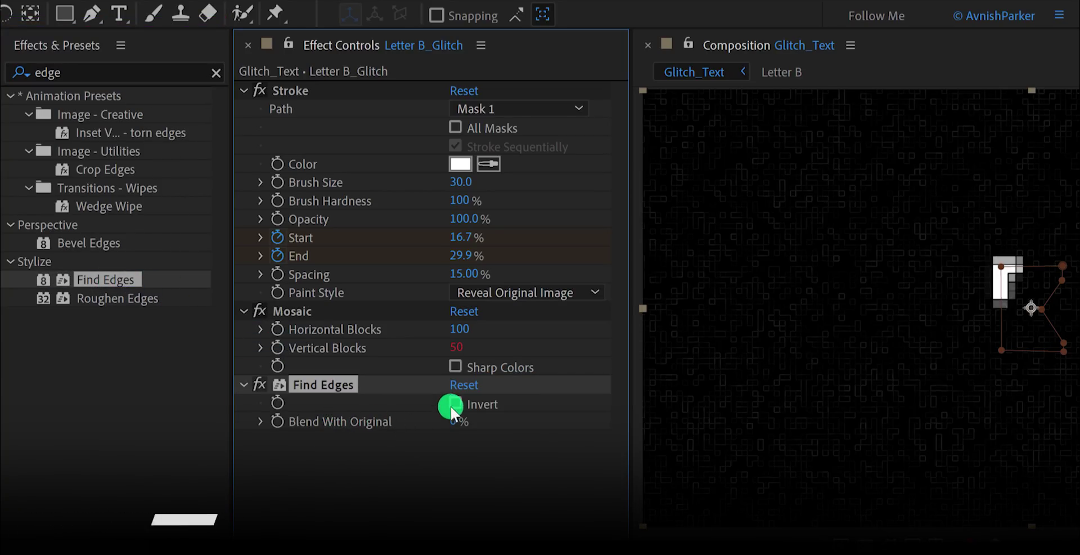
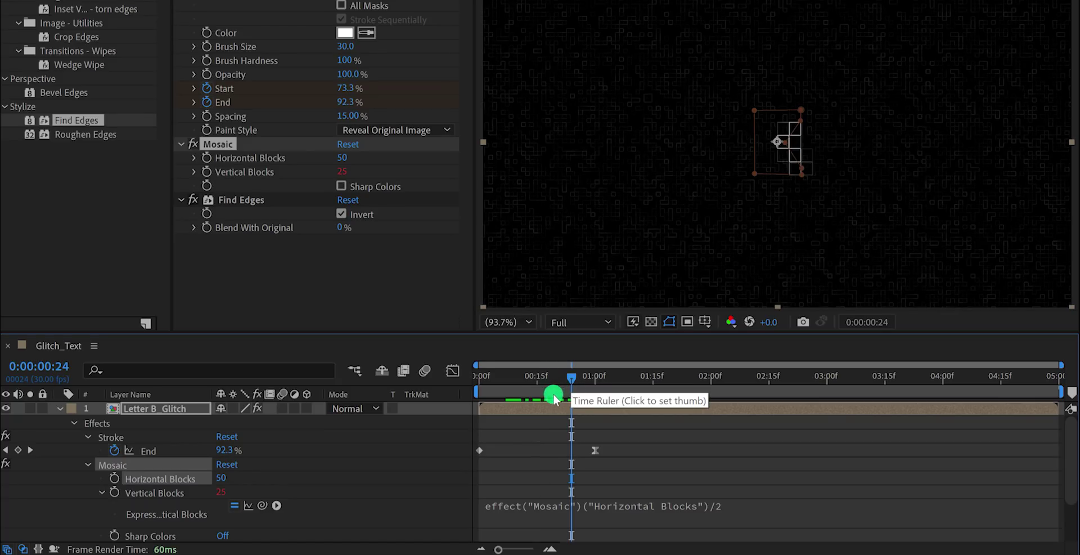
Duplicate the Letter B_Glitch layer and set the copy's Mosaic Horizontal Blocks to 100.
click(186, 409)
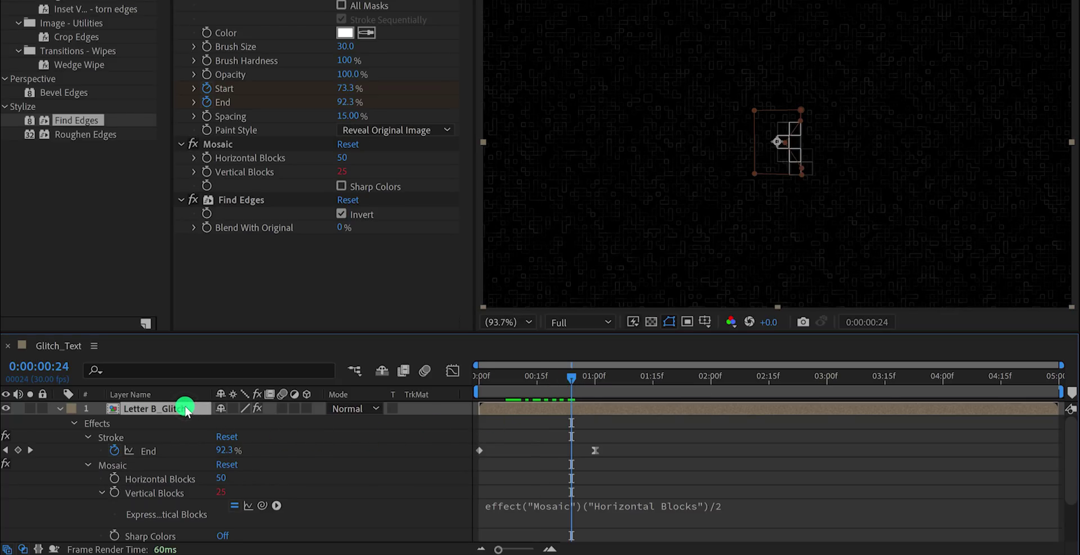
key(ctrl+d)
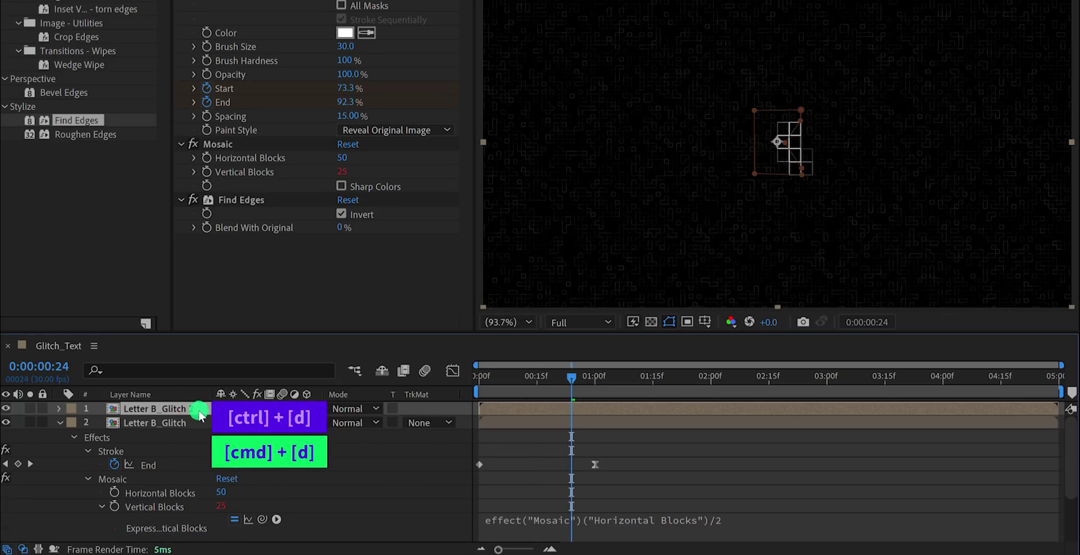
click(344, 159)
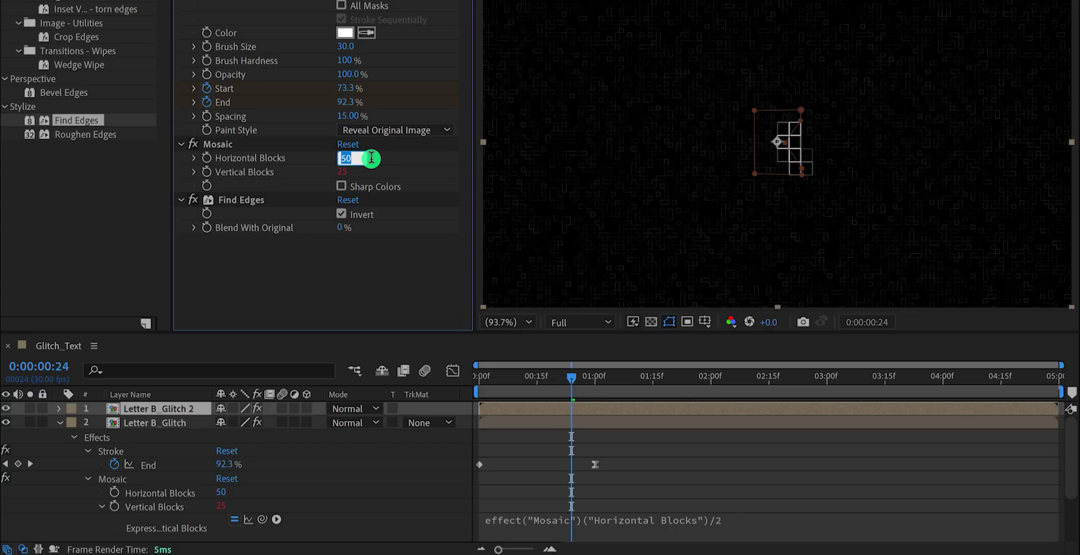
text(100)
key(Return)
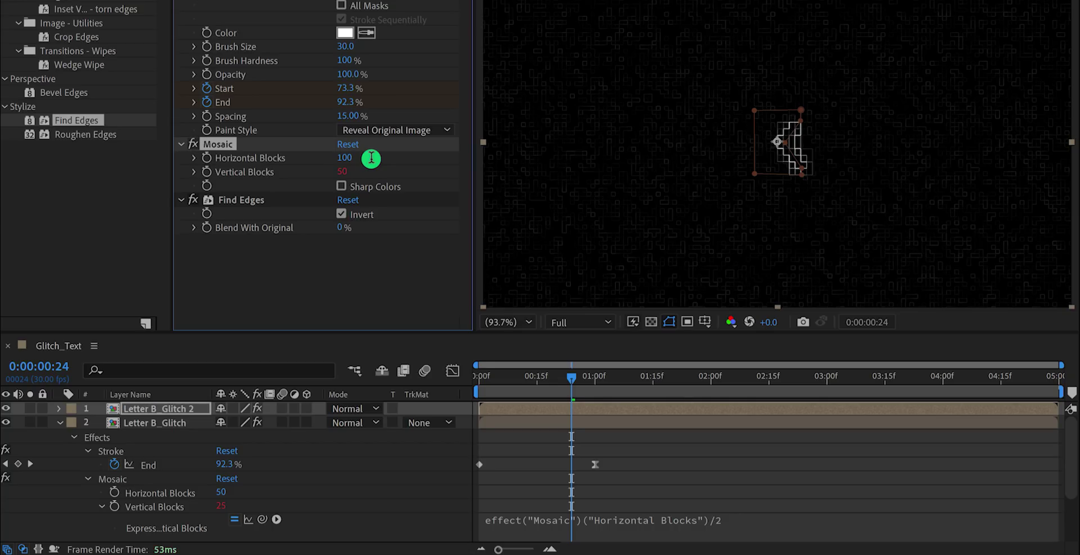
Scrub through the doubled glitch, and shift the Letter B_Glitch 2 layer about 4 frames forward in time.
drag(506, 376, 559, 382)
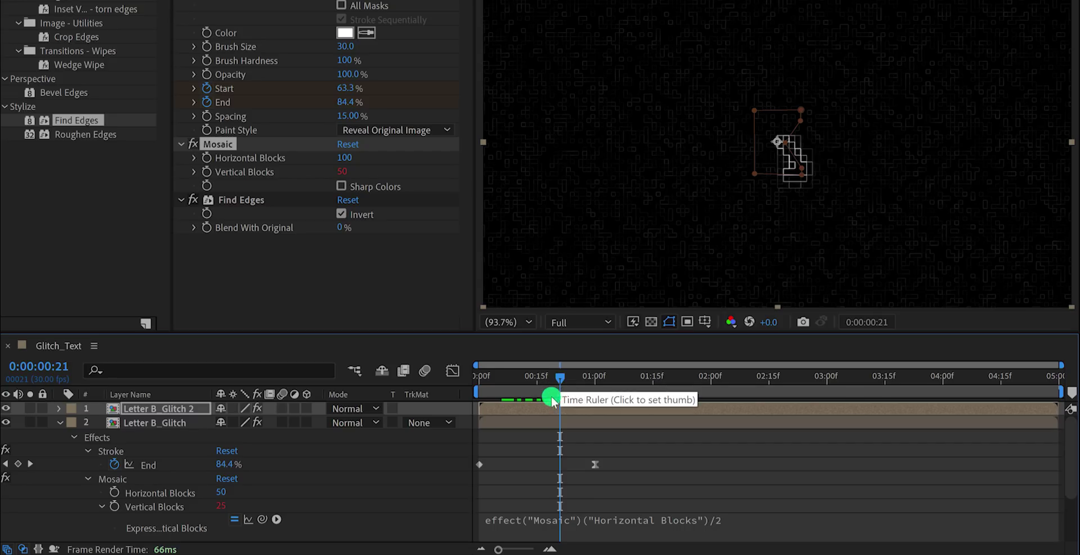
click(495, 409)
mouse_move(497, 412)
mouse_down()
mouse_move(494, 385)
mouse_move(584, 396)
mouse_move(504, 398)
mouse_move(513, 404)
mouse_up()
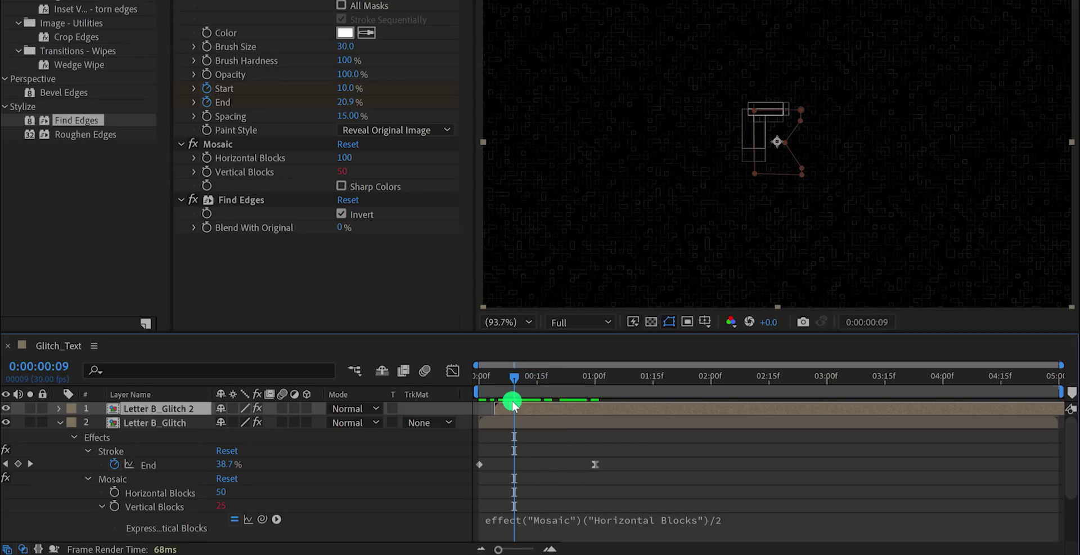
Duplicate the Letter B_Glitch 2 layer and rename the copy Letter B_Glitch Electric.
key(ctrl+d)
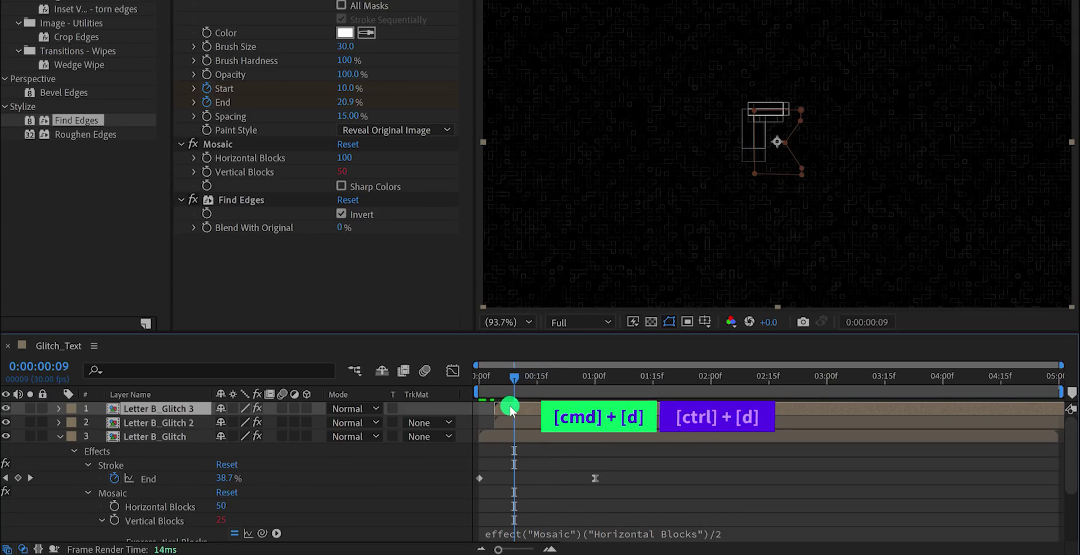
key(Return)
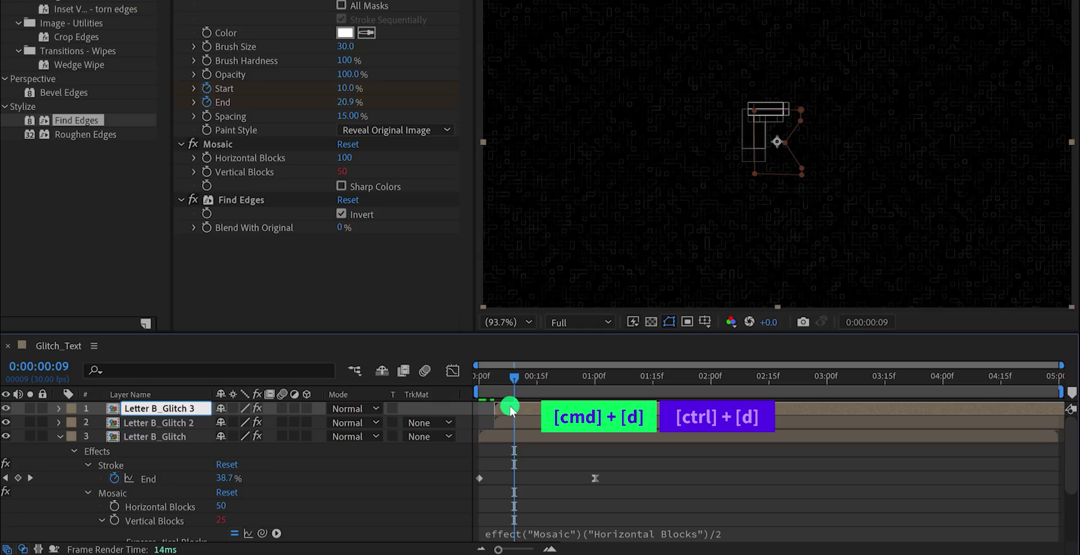
text(Electric)
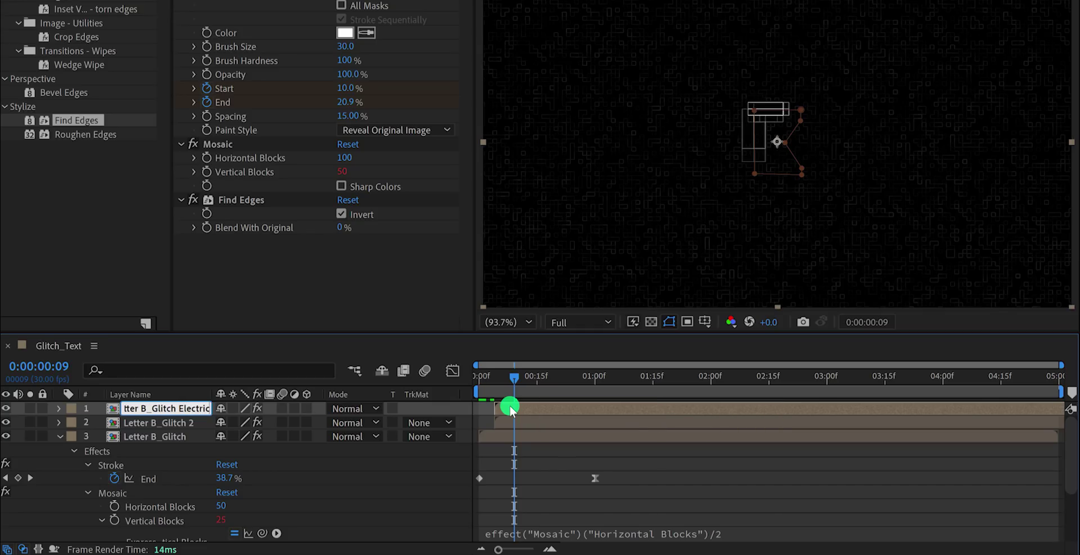
key(Return)
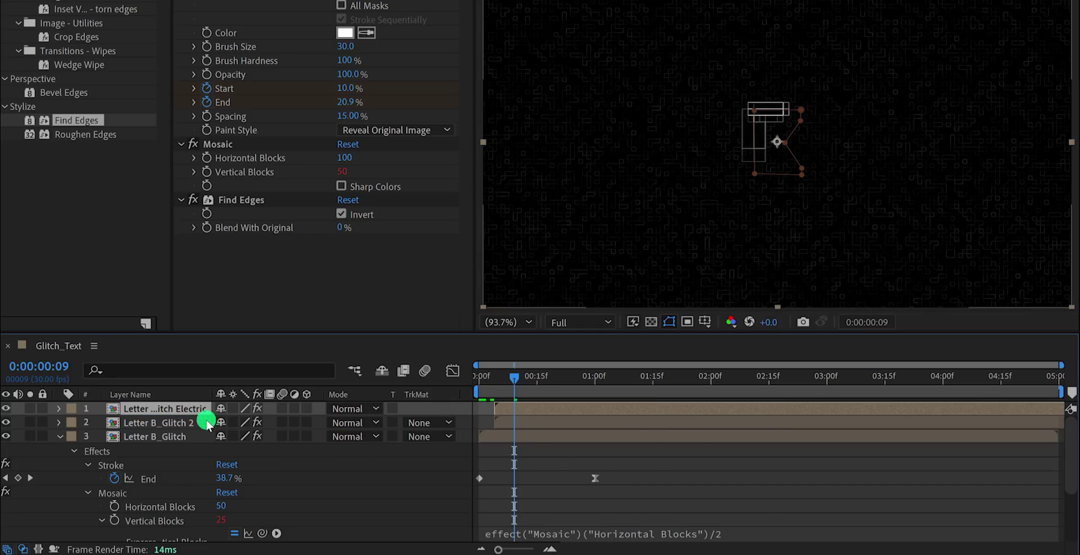
Shift Letter B_Glitch and Letter B_Glitch 2 about 4 frames forward in time, and start Letter B_Glitch Electric at 0:00:00:00.
click(177, 423)
shift+click(174, 436)
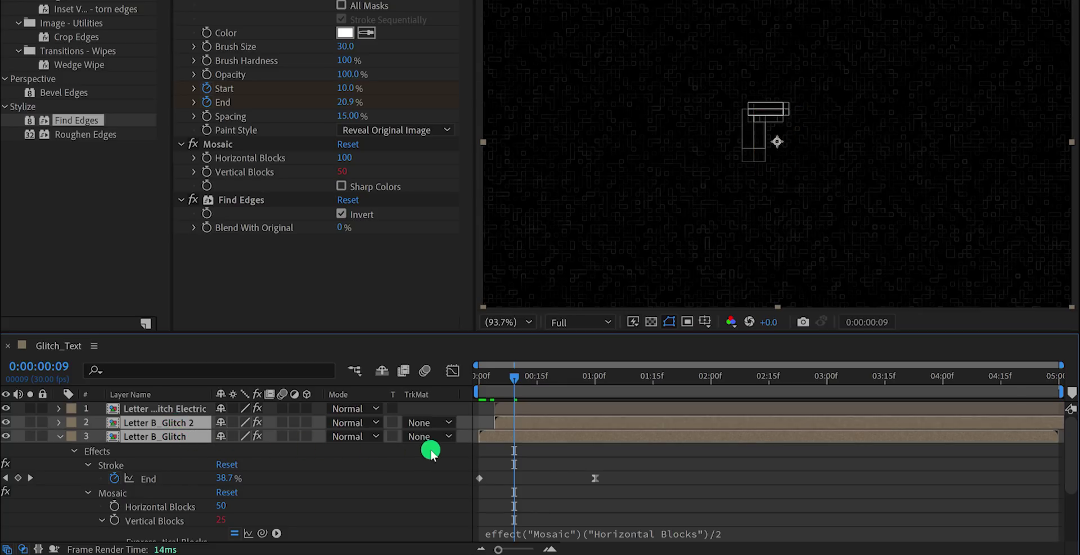
drag(491, 439, 501, 433)
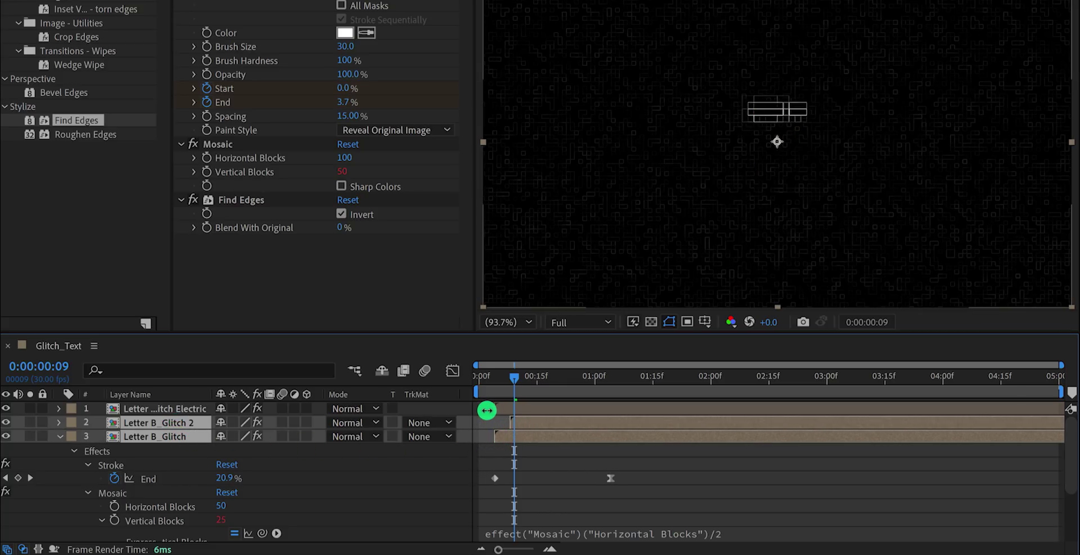
click(487, 409)
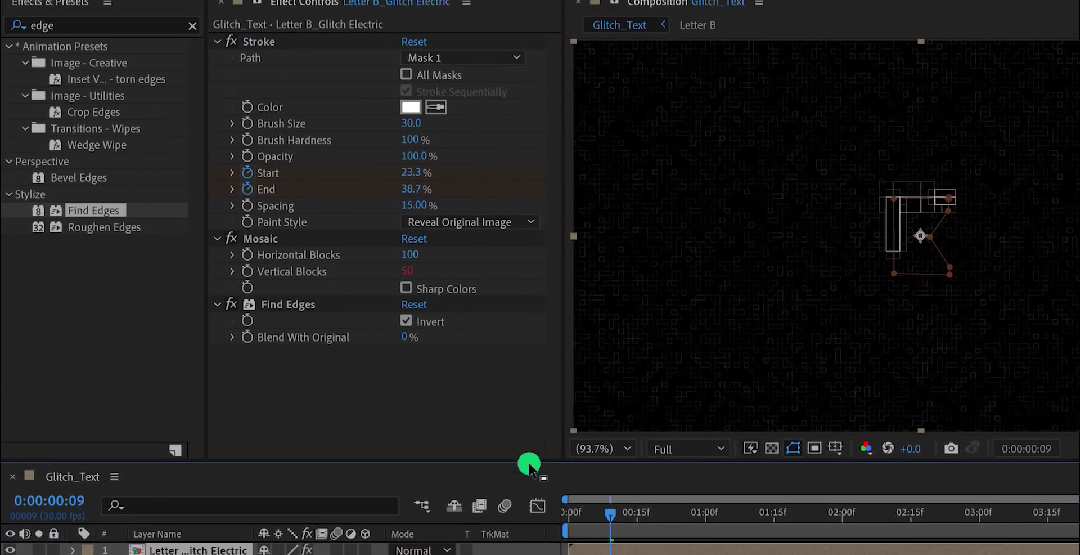
Find the Turbulent Displace effect and apply it to the Letter B_Glitch Electric layer.
click(137, 54)
text(d)
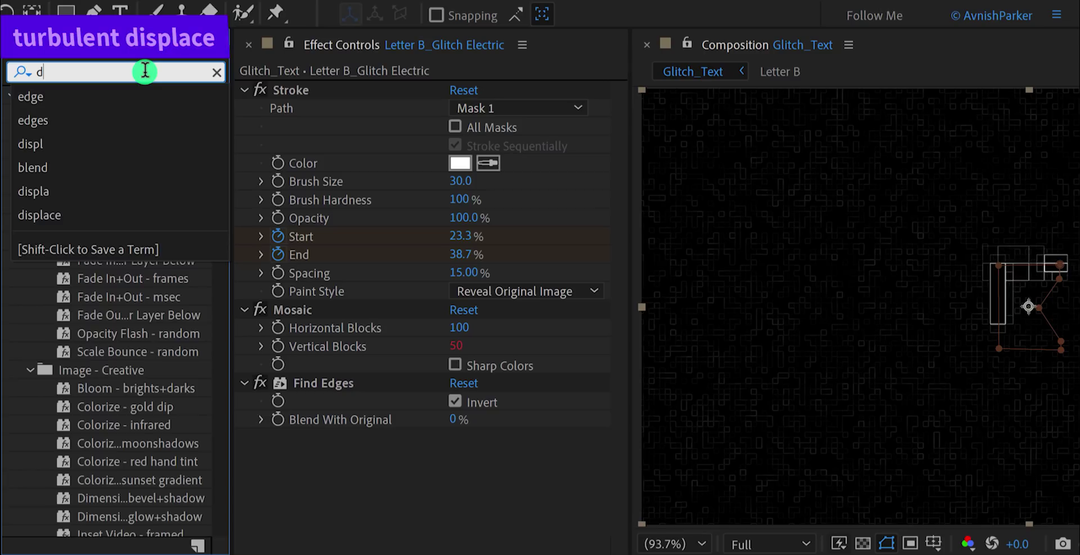
text(ispl)
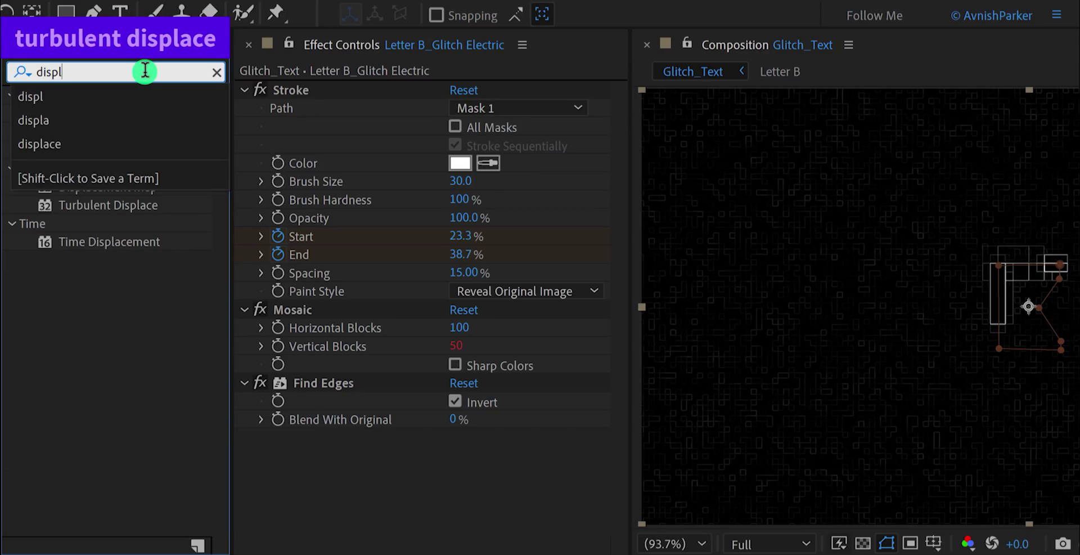
drag(104, 205, 349, 431)
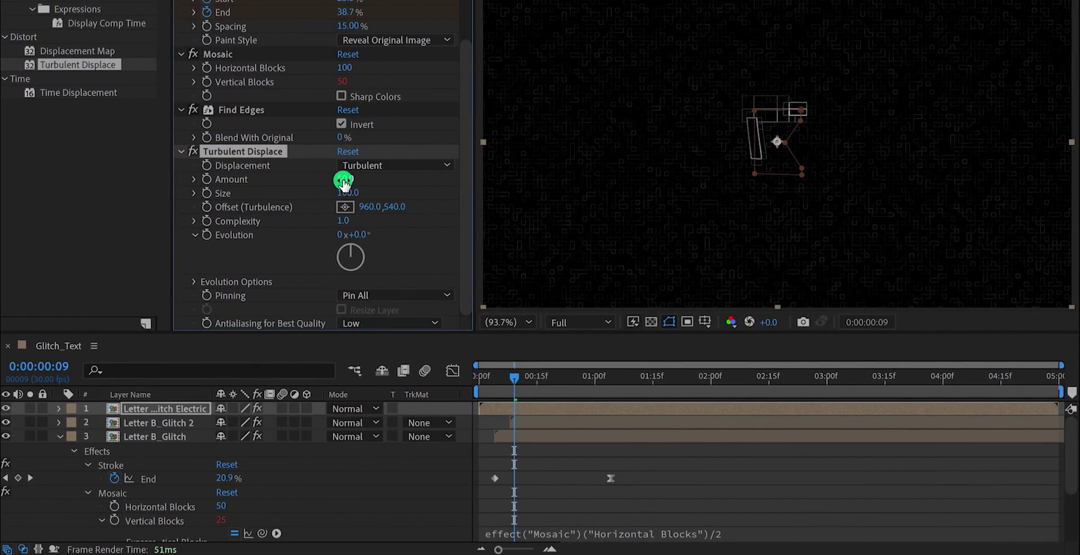
Set Turbulent Displace to Amount 300, Size 10 and High antialiasing, and preview the electric distortion.
click(343, 180)
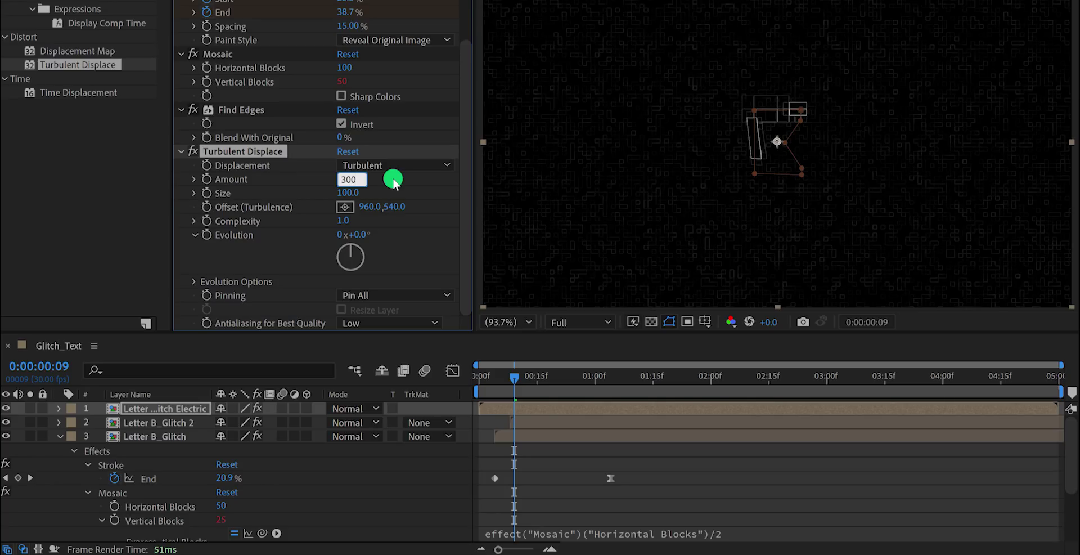
text(300)
key(Tab)
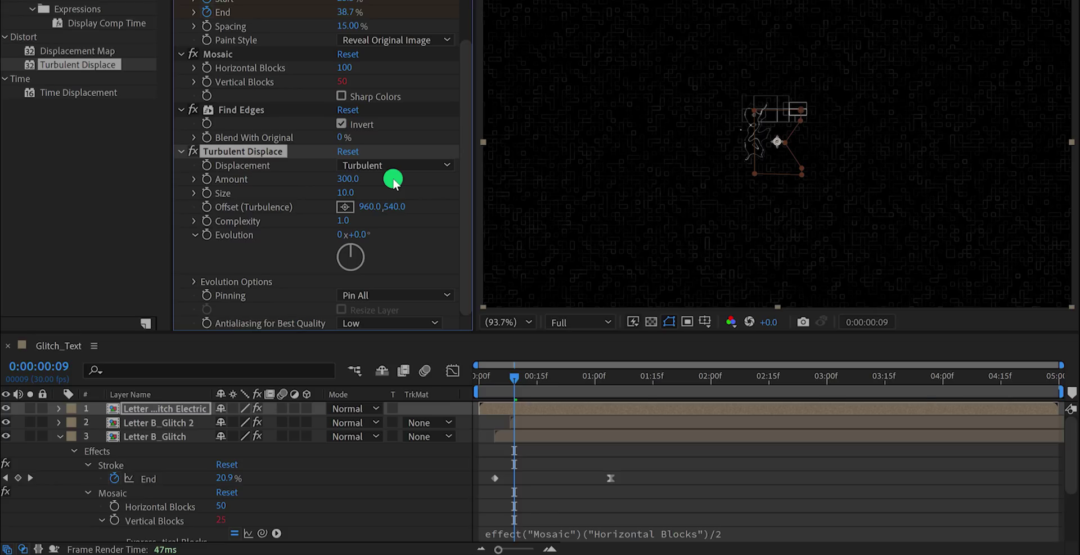
click(394, 323)
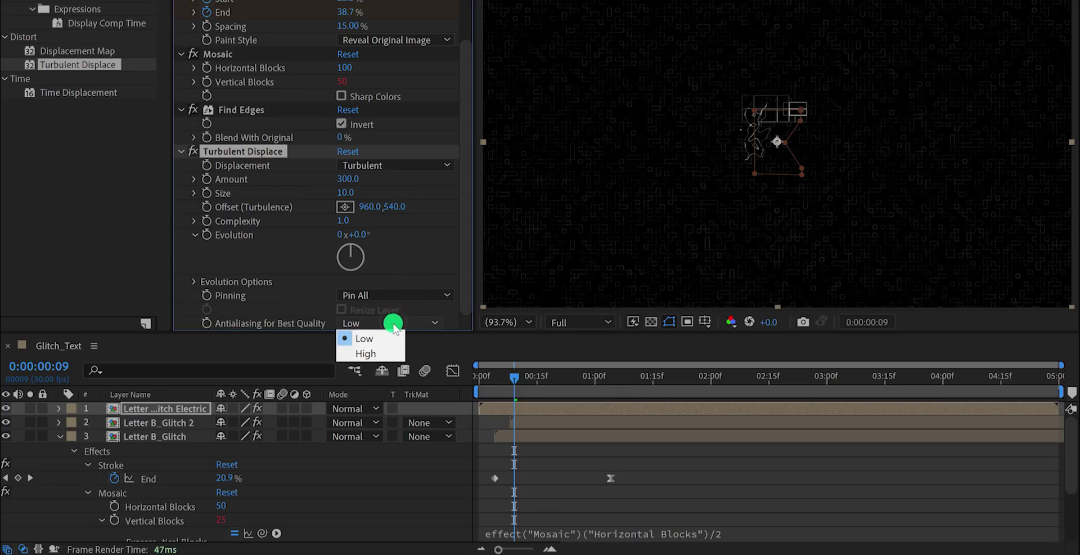
click(386, 353)
key(space)
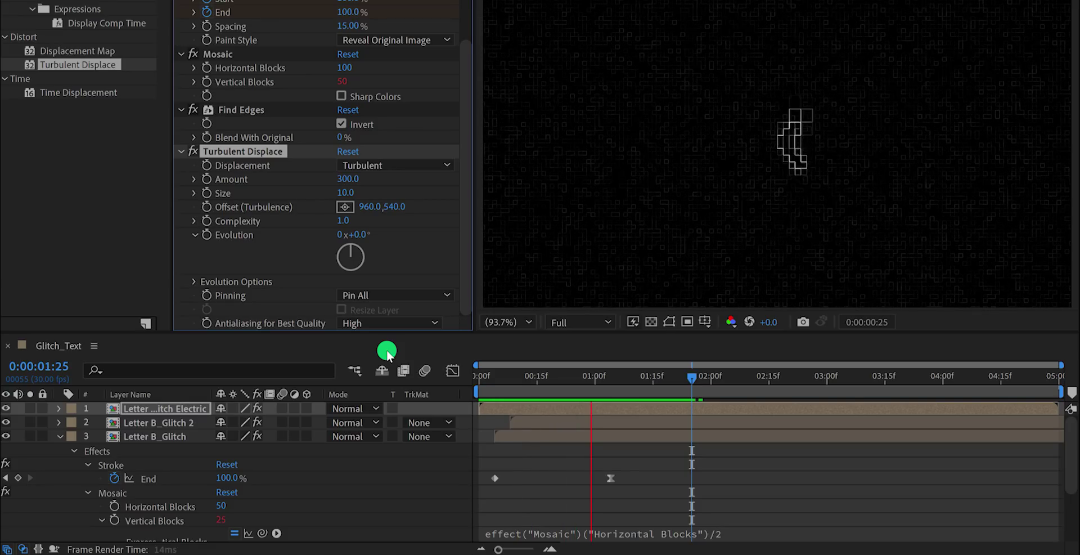
key(space)
Make the Letter B_Reveal layer visible at 0:00:00:10 and collapse the expanded layer properties.
mouse_move(511, 368)
mouse_down()
mouse_move(545, 374)
mouse_move(516, 374)
mouse_up()
scroll(303, 470, down, 3)
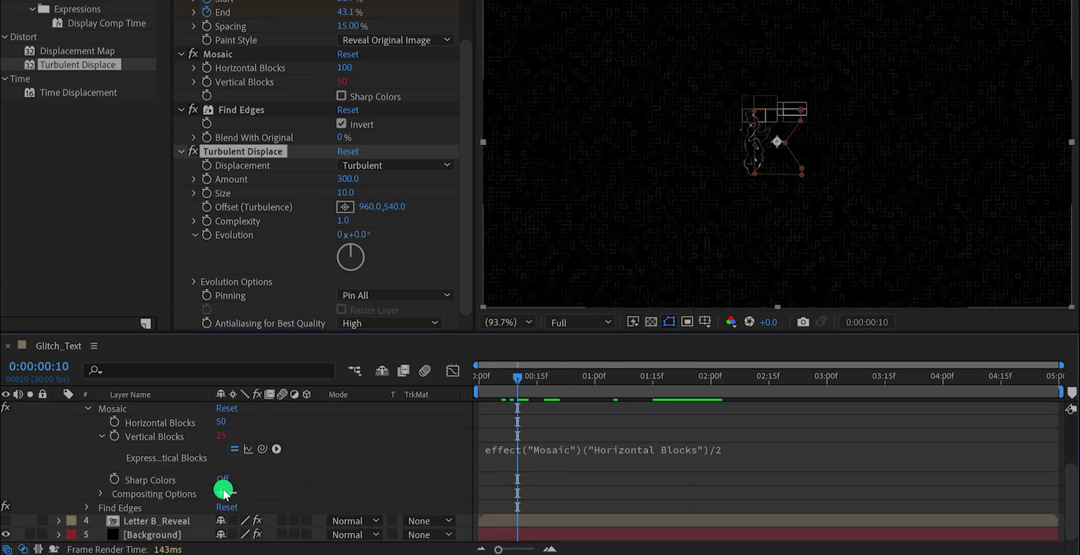
click(5, 522)
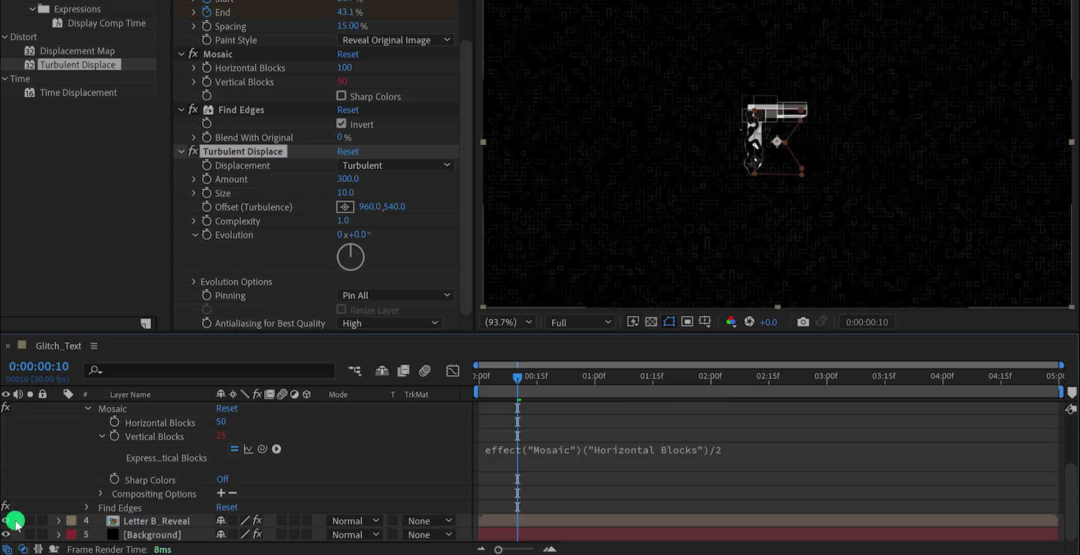
click(488, 522)
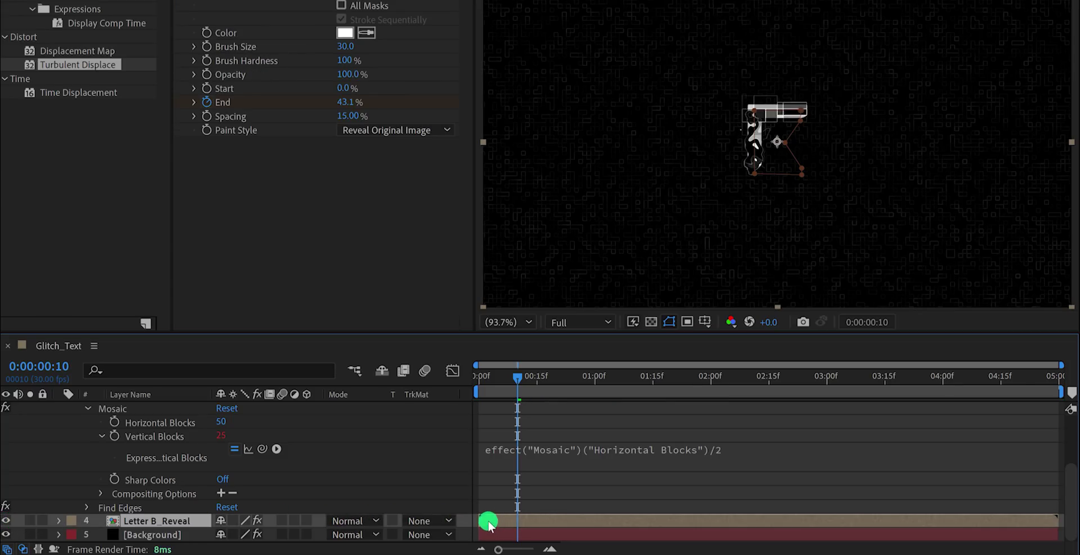
click(447, 488)
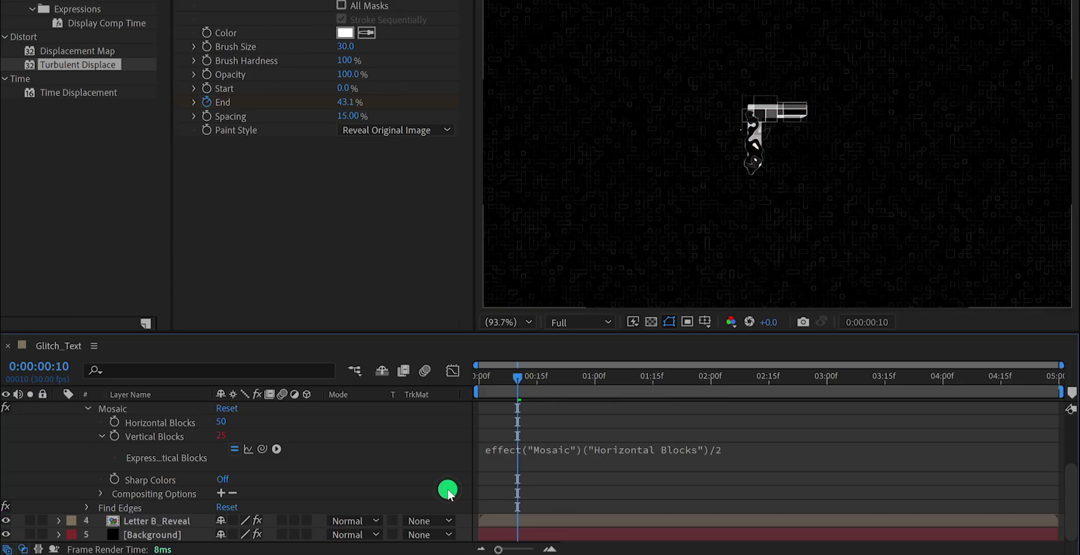
key(u)
key(u)
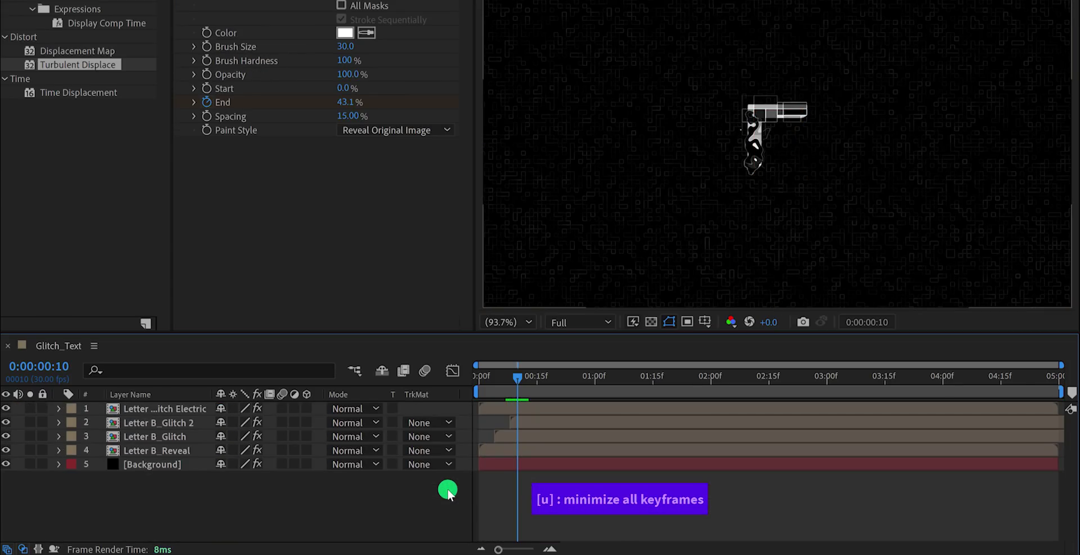
Shift the Letter B_Reveal layer about 11 frames forward in time and scrub back to 0:00:00:04.
click(494, 450)
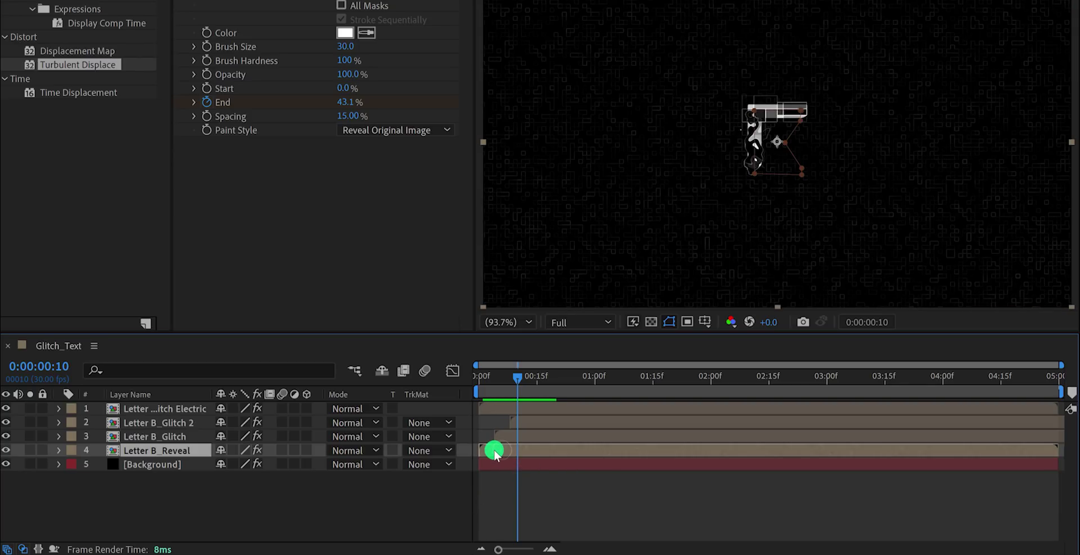
drag(502, 454, 537, 453)
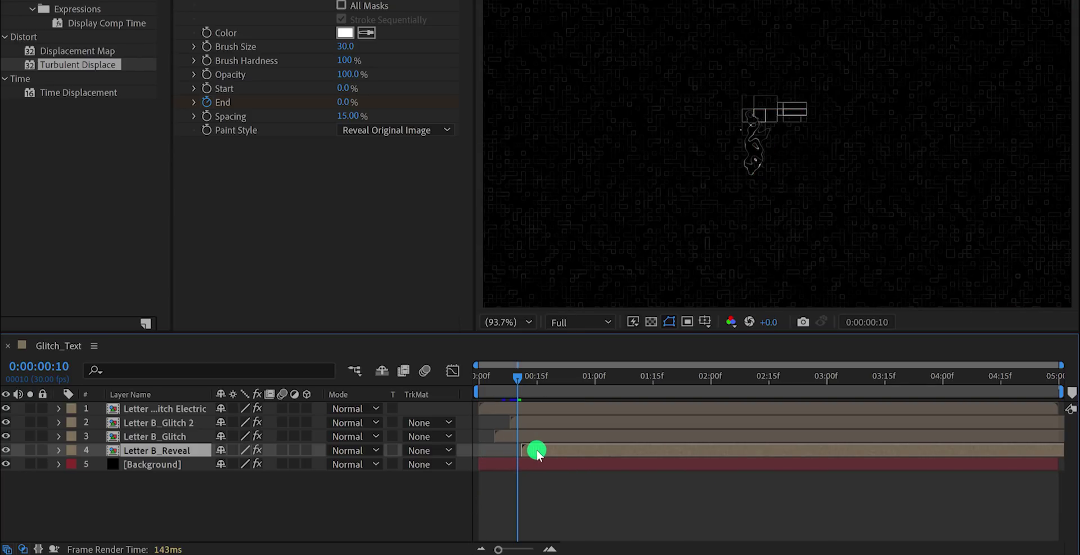
drag(519, 381, 497, 395)
Duplicate the Letter B_Glitch Electric layer and shift the copy about 2 frames forward in time.
click(495, 408)
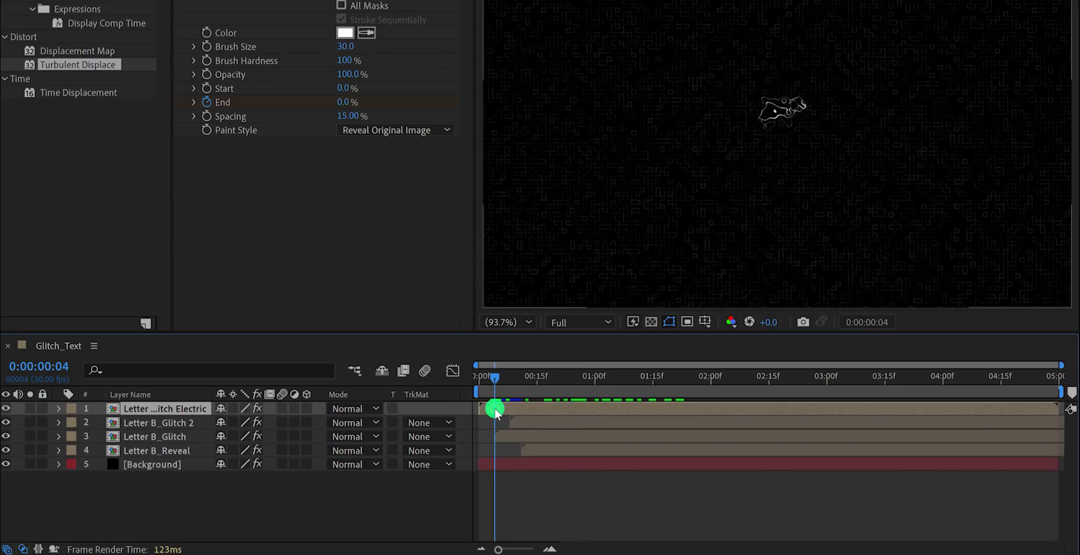
key(ctrl+d)
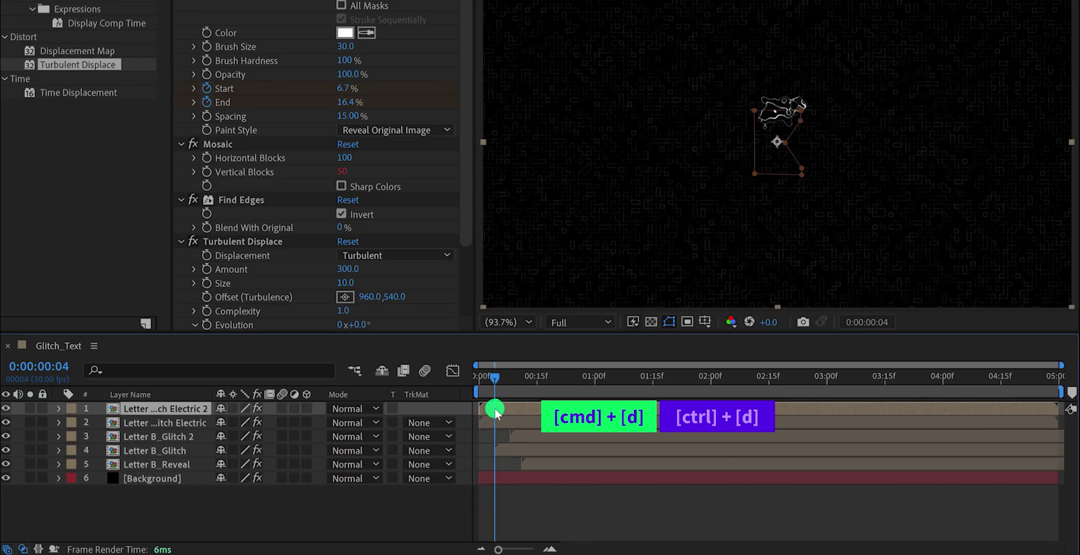
drag(489, 412, 494, 412)
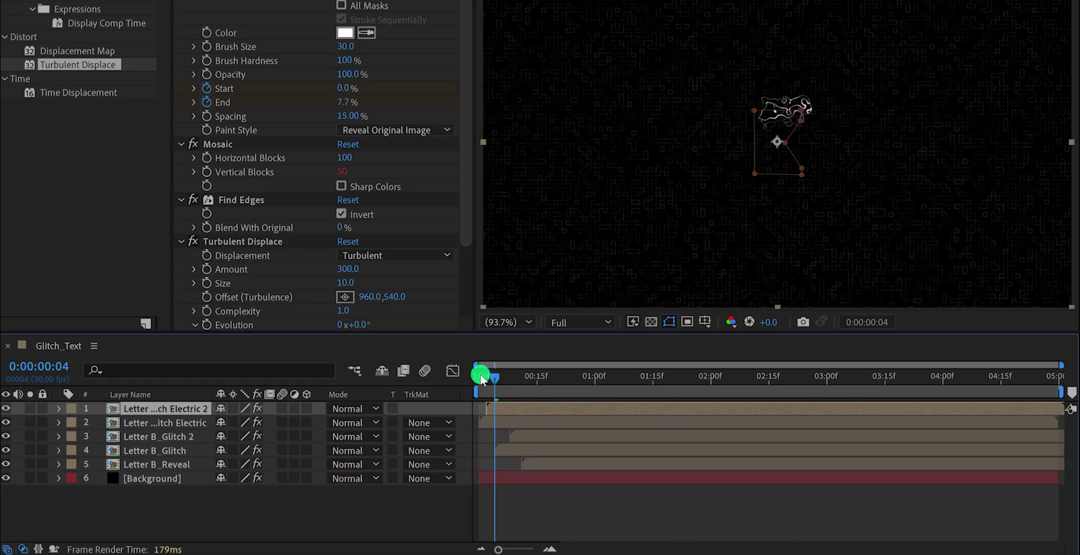
Set Turbulent Displace on the Letter B_Glitch Electric 2 layer to Amount 400 and Size 5.
click(346, 269)
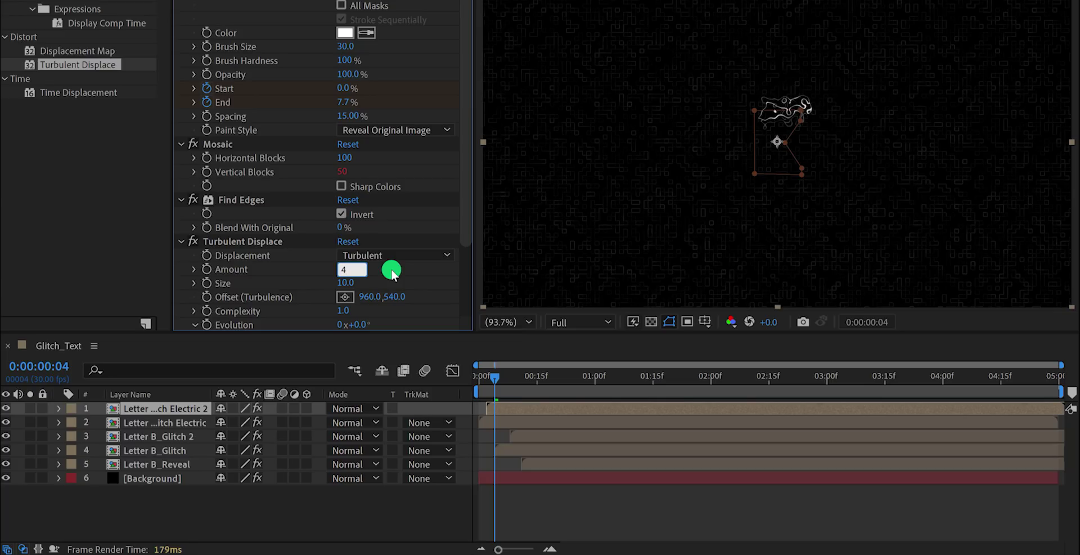
key(Return)
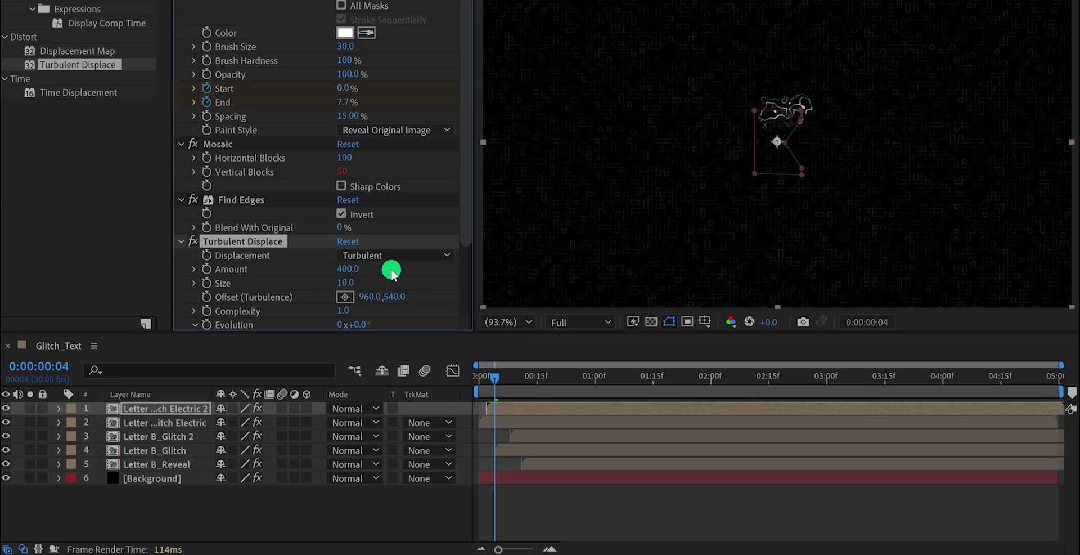
click(348, 283)
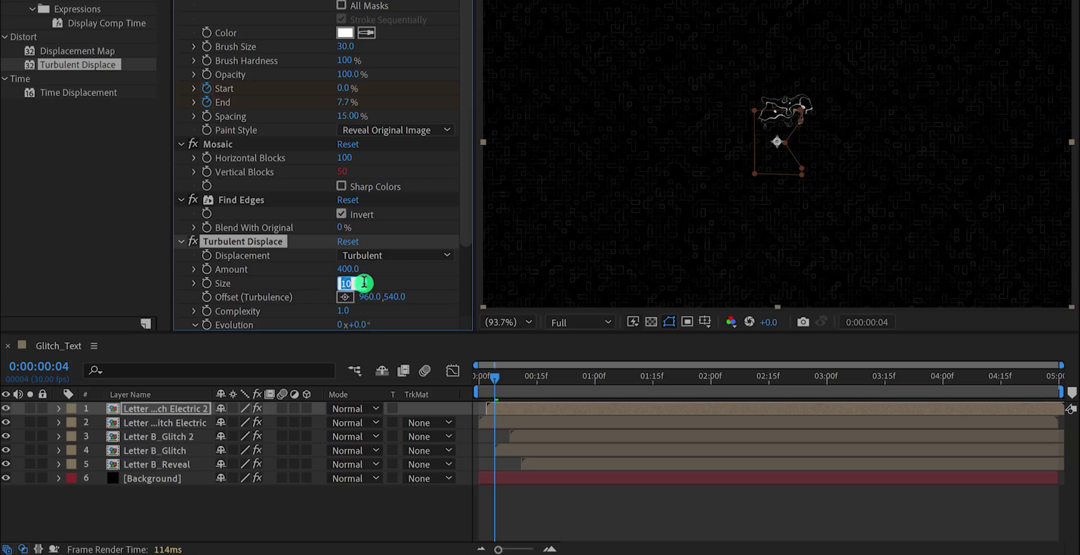
text(5)
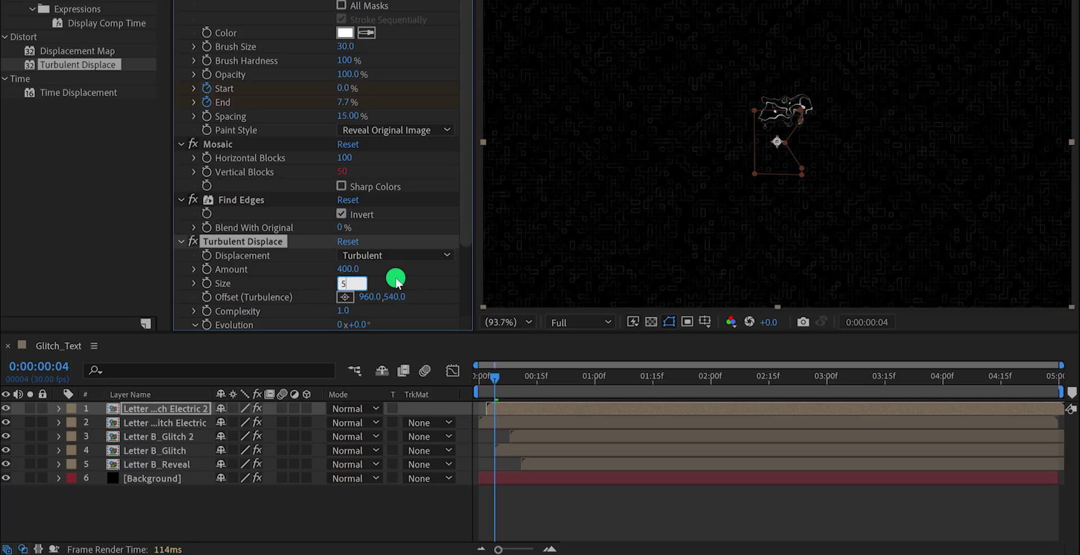
key(Return)
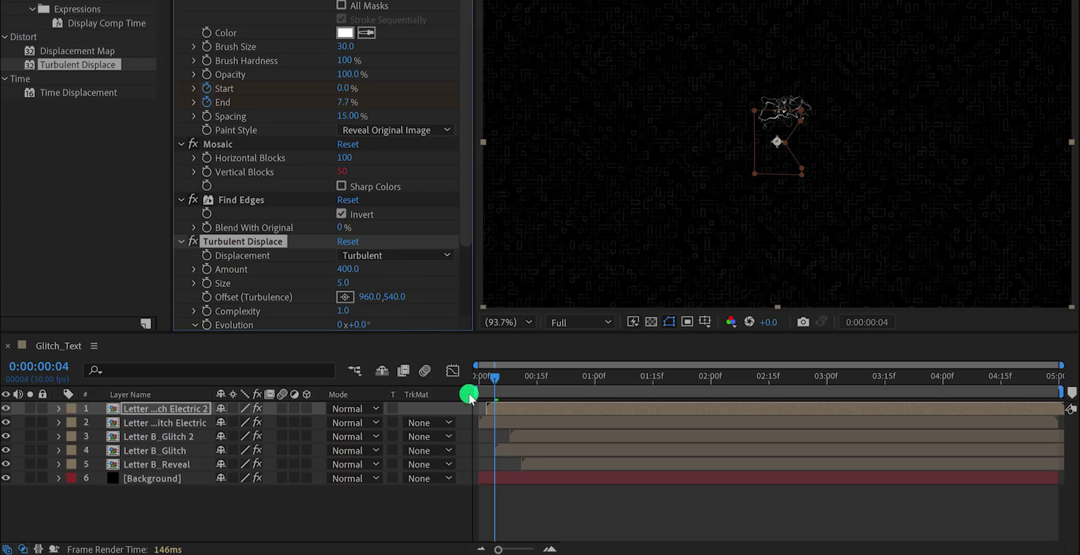
Shift Letter B_Glitch 2, Letter B_Glitch and Letter B_Reveal together about 1 frame earlier, and scrub through the animation.
drag(494, 381, 545, 387)
click(527, 438)
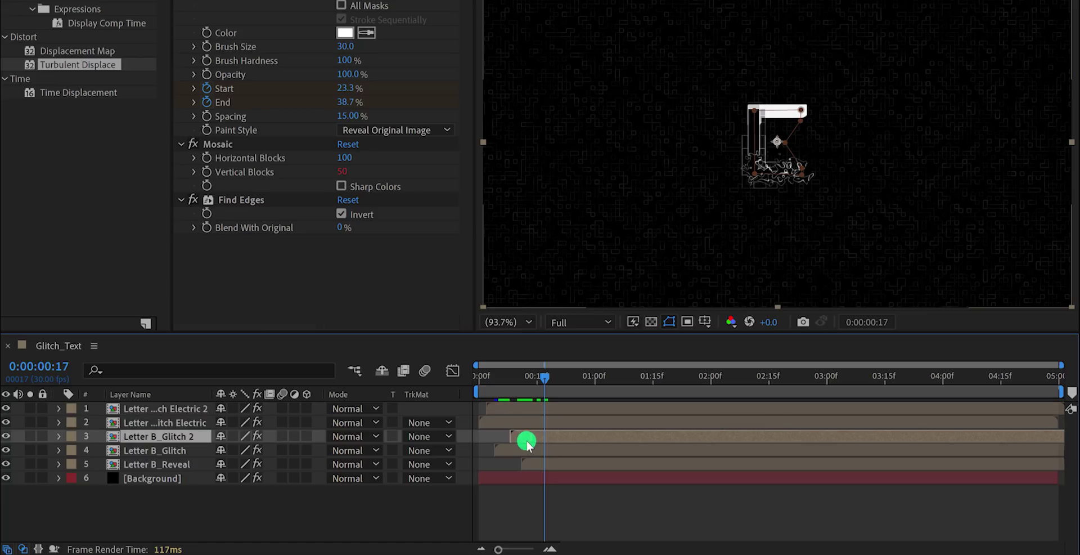
shift+click(531, 461)
drag(537, 439, 533, 441)
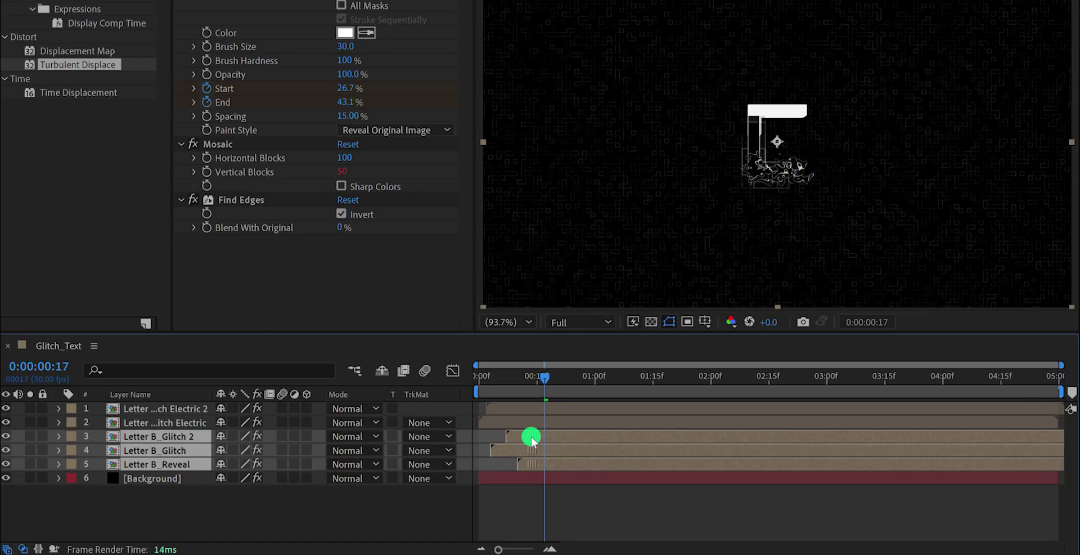
click(463, 497)
drag(489, 376, 645, 386)
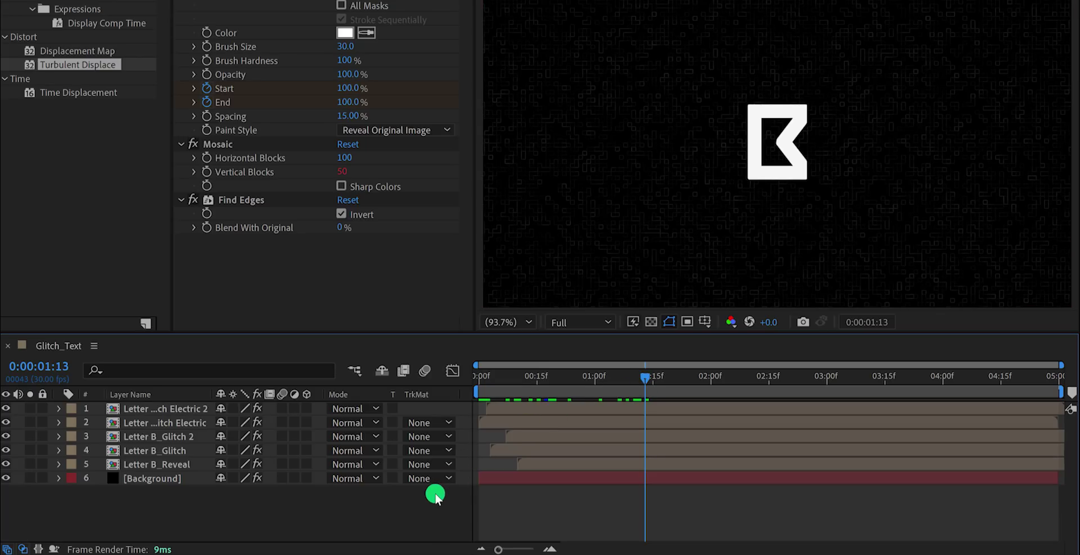
End the work area at 0:00:02:00 and play back the complete letter reveal.
click(711, 381)
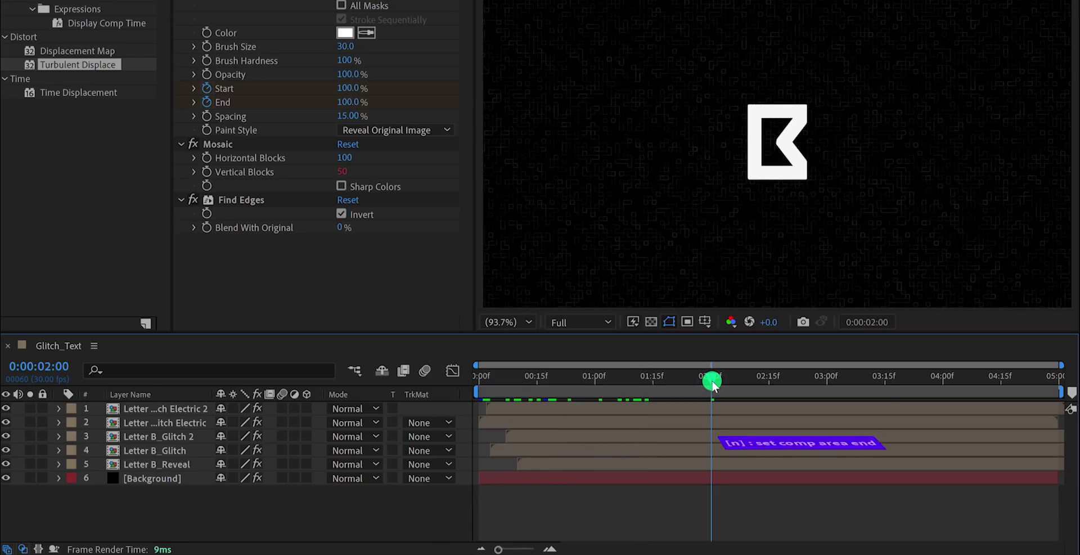
key(n)
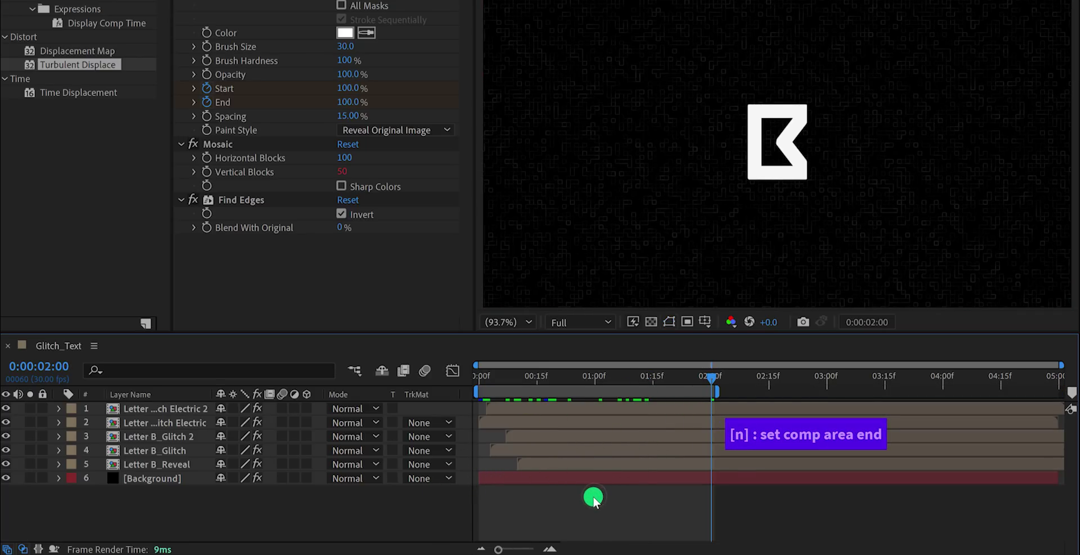
key(space)
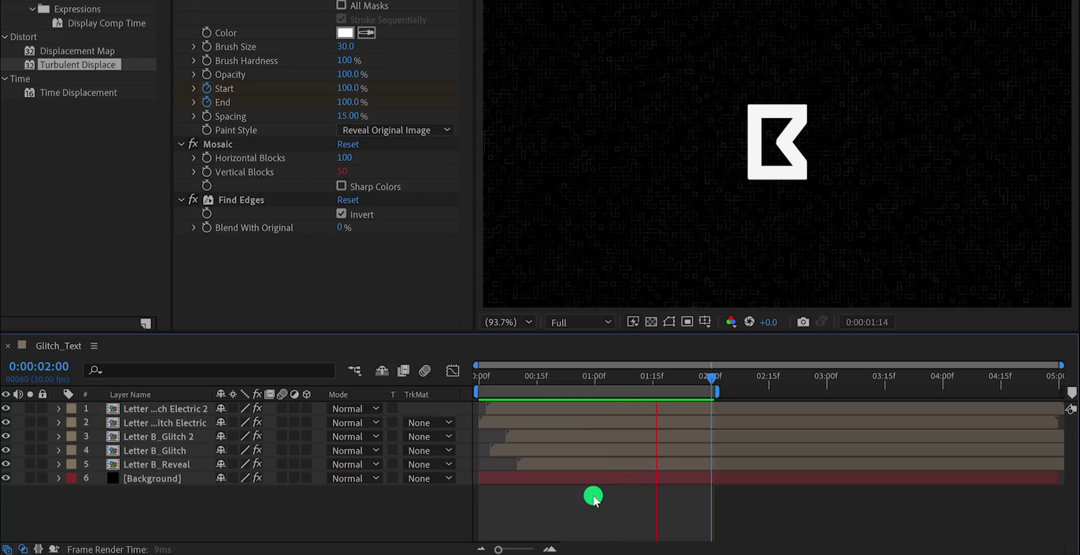
key(space)
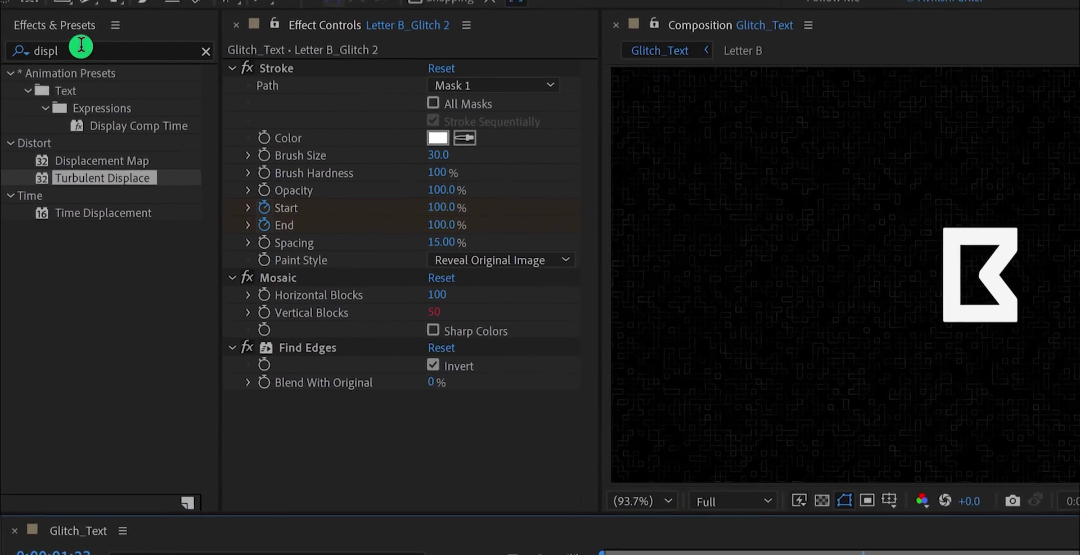
Find the VR Digital Glitch effect and apply it to both Letter B_Glitch layers and both Letter B_Glitch Electric layers.
double_click(81, 45)
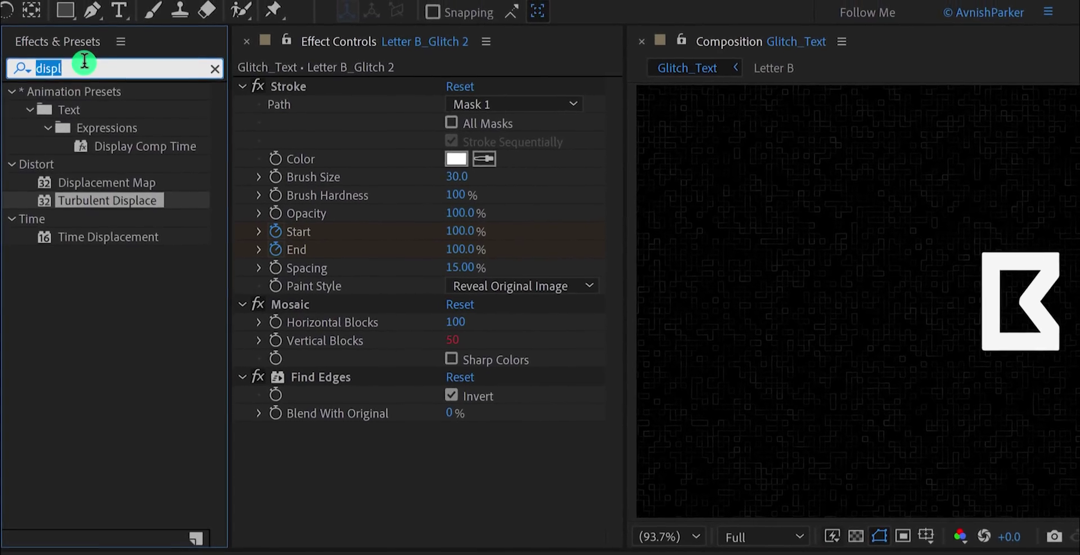
text(glitch)
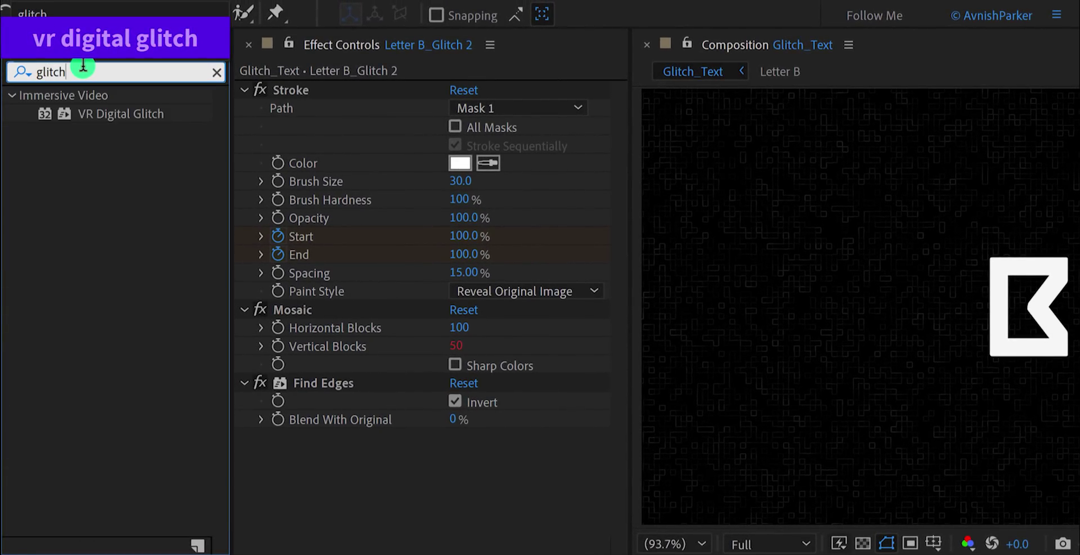
click(101, 115)
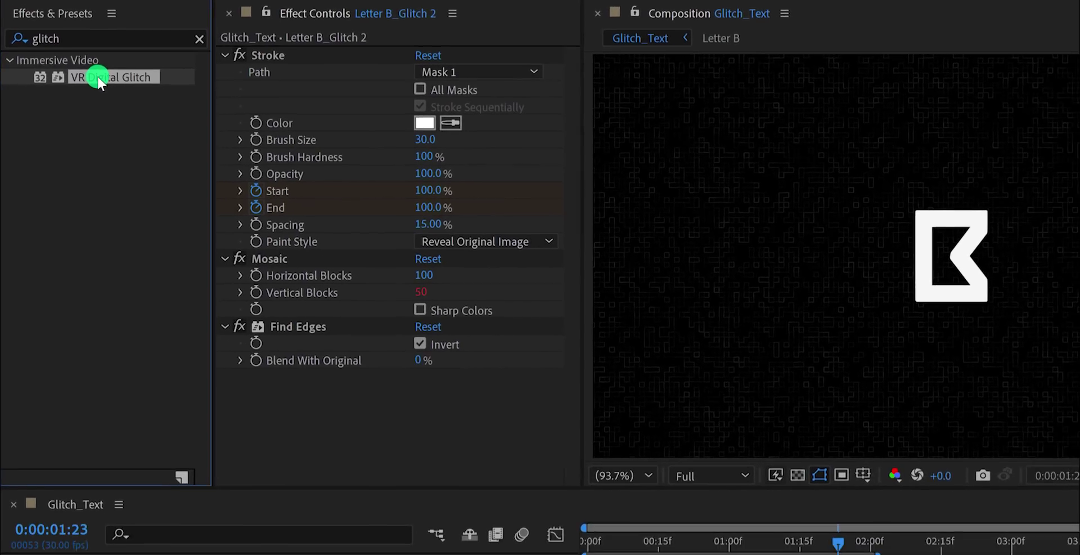
drag(99, 80, 177, 450)
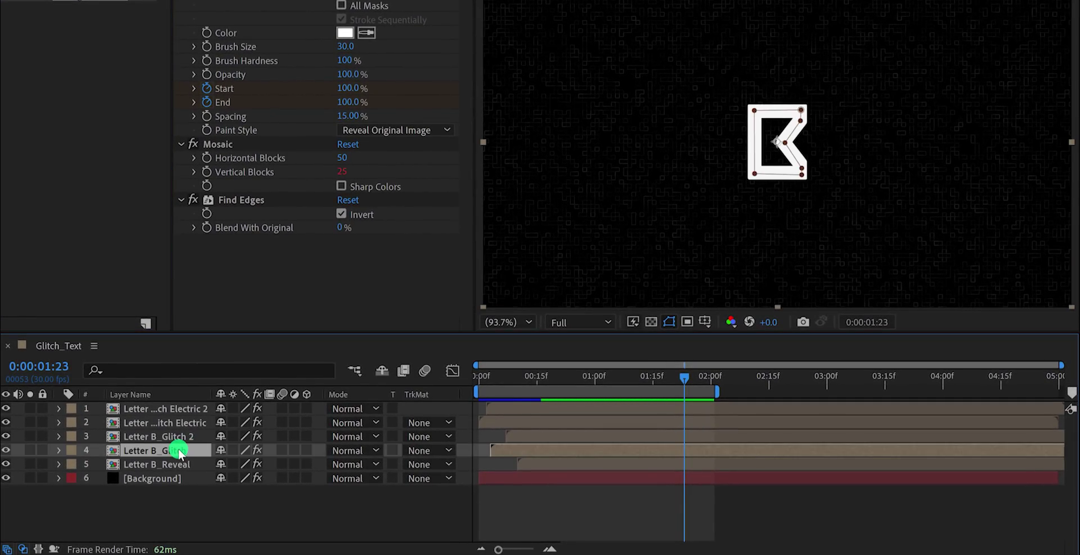
shift+click(169, 409)
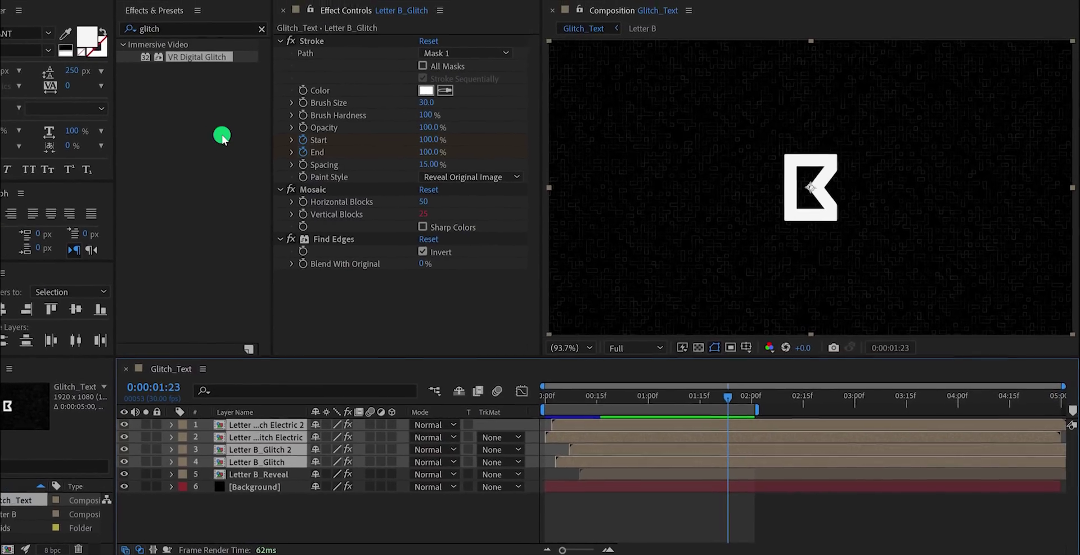
double_click(194, 58)
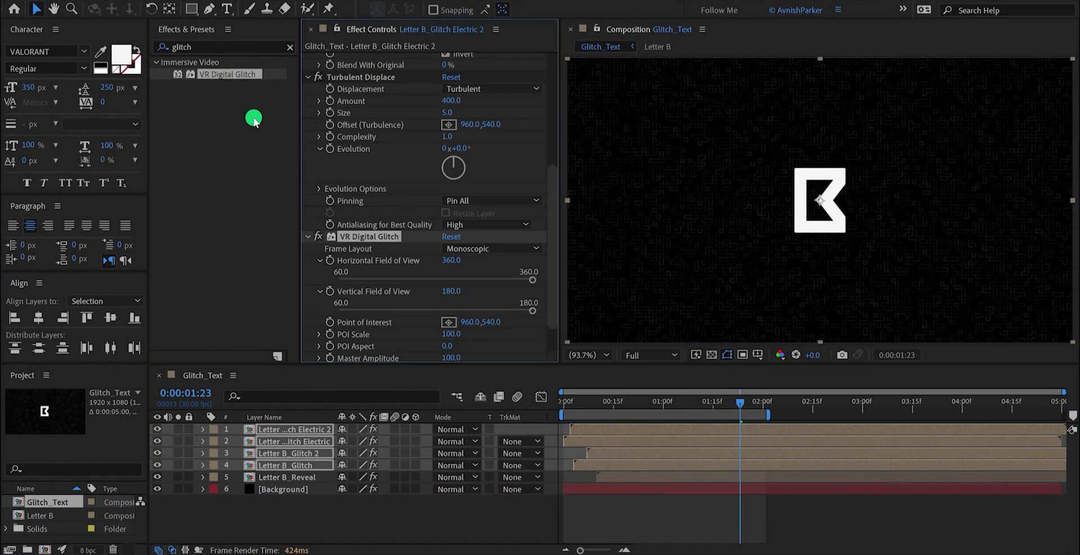
Scrub through the reveal to check the VR Digital Glitch effect, and clear the layer selection.
drag(641, 409, 677, 406)
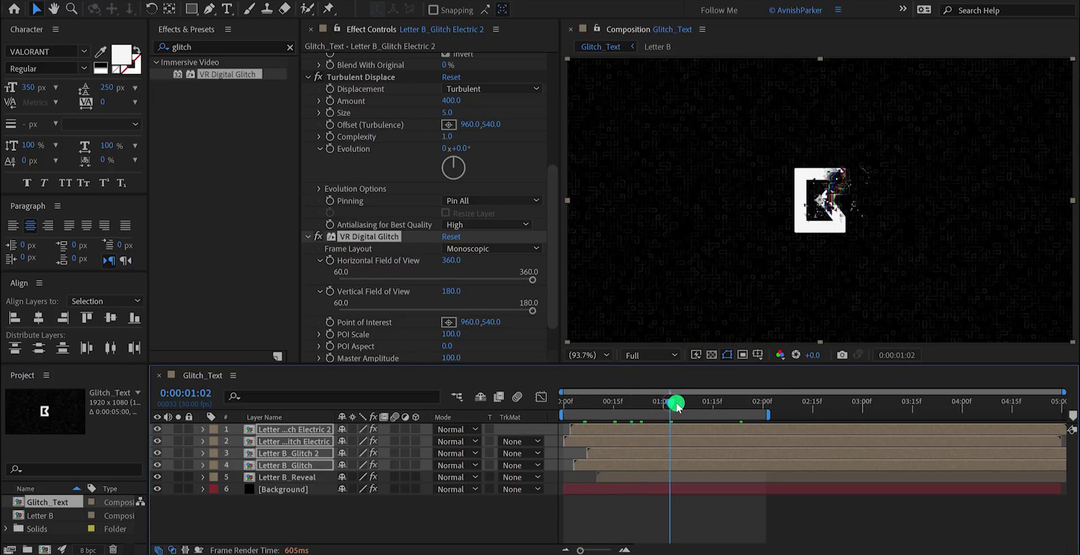
click(402, 522)
Try the text color FB4747 on the letter inside the Letter B precomp, check it in Glitch_Text, and undo the change.
click(296, 477)
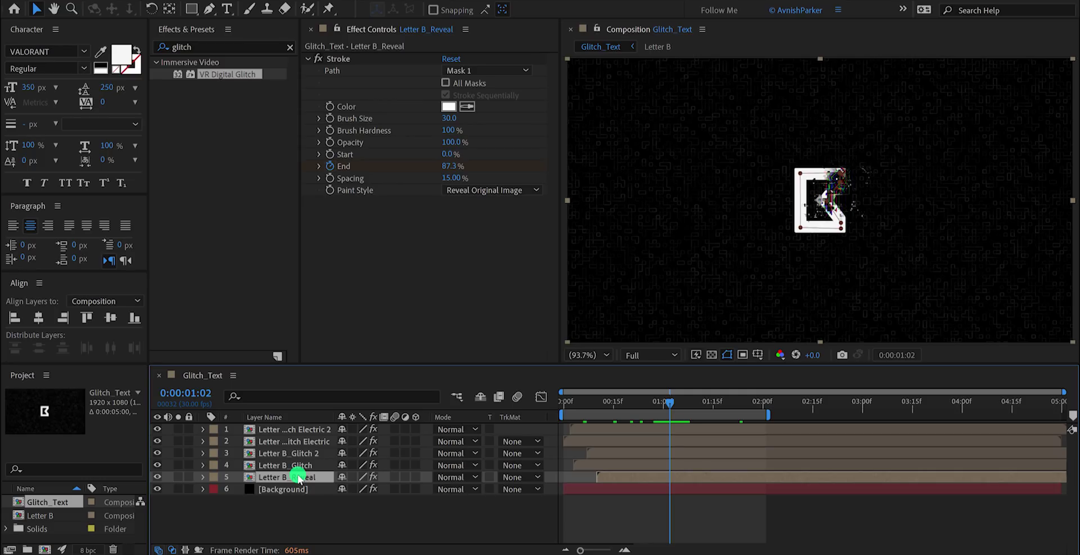
double_click(298, 477)
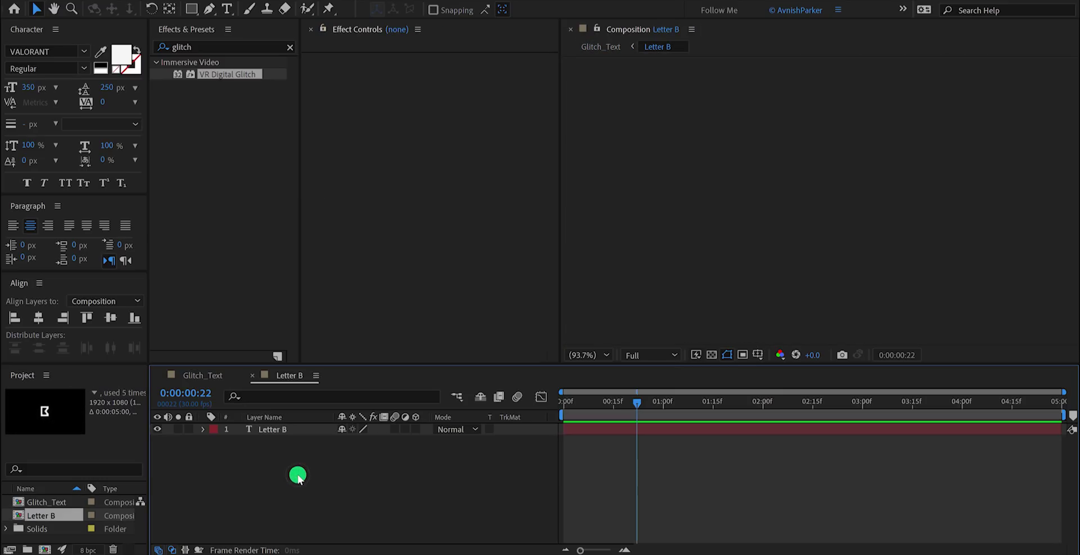
click(276, 430)
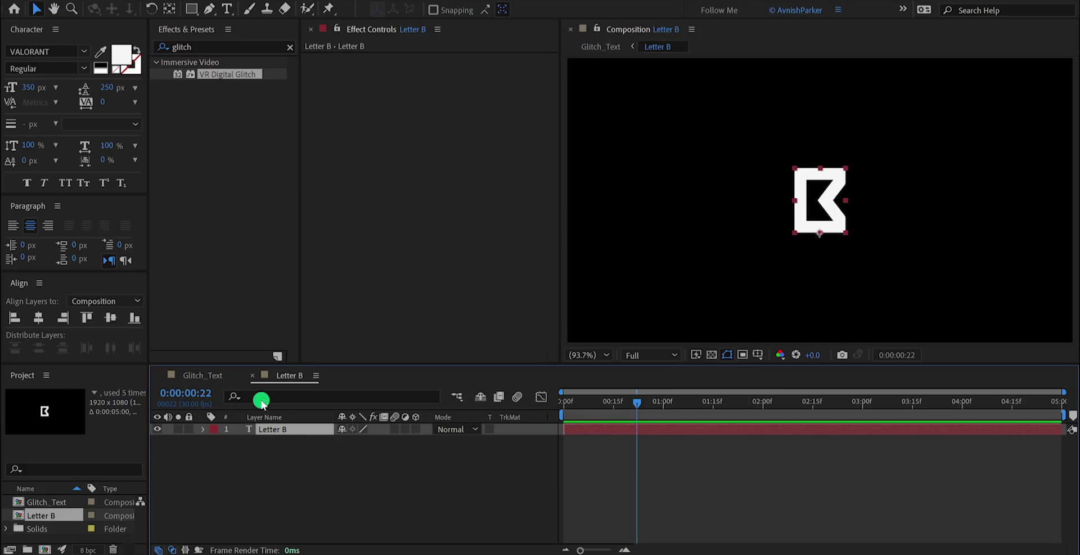
click(120, 54)
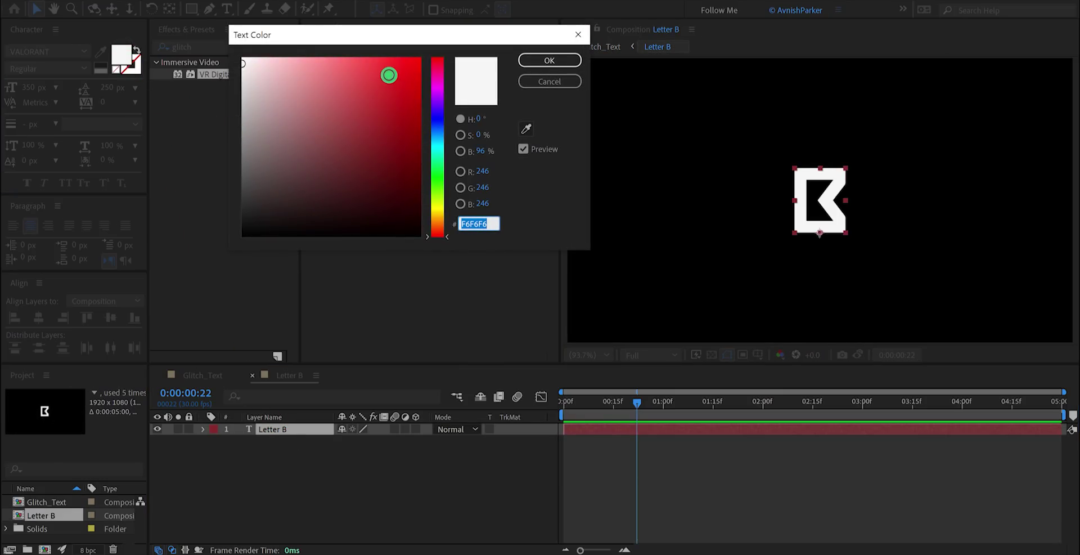
text(FB4747)
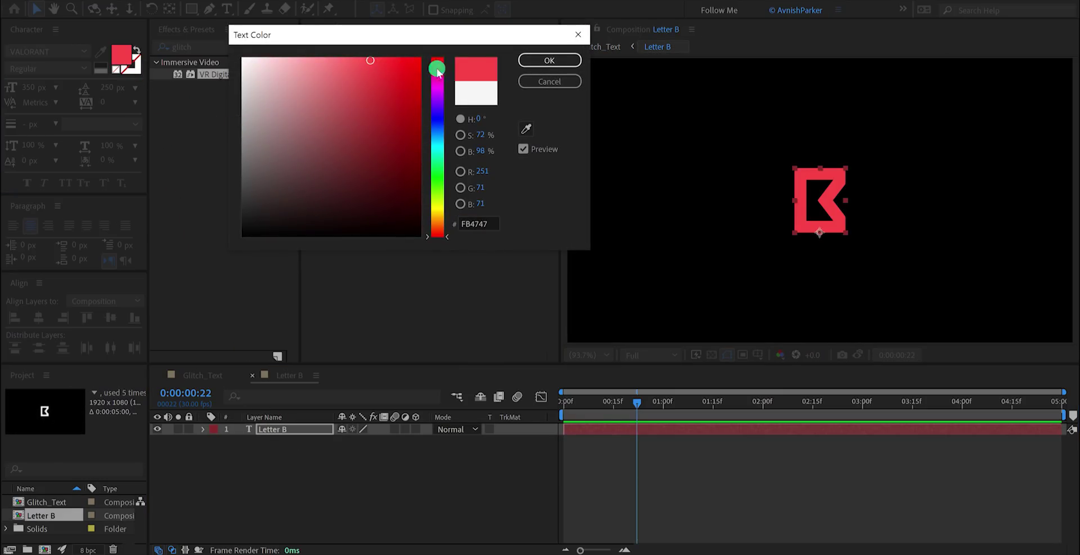
click(529, 60)
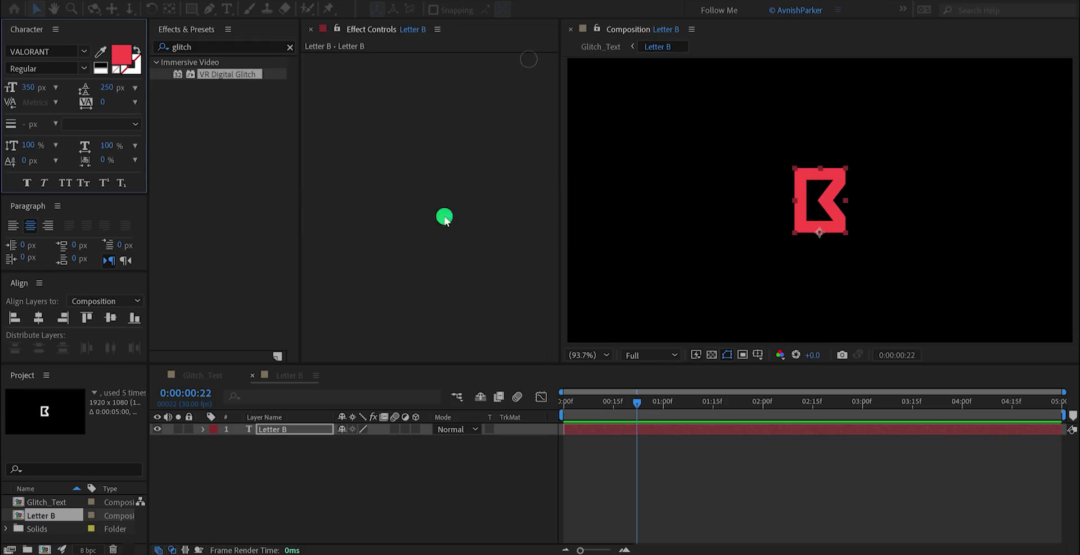
click(219, 375)
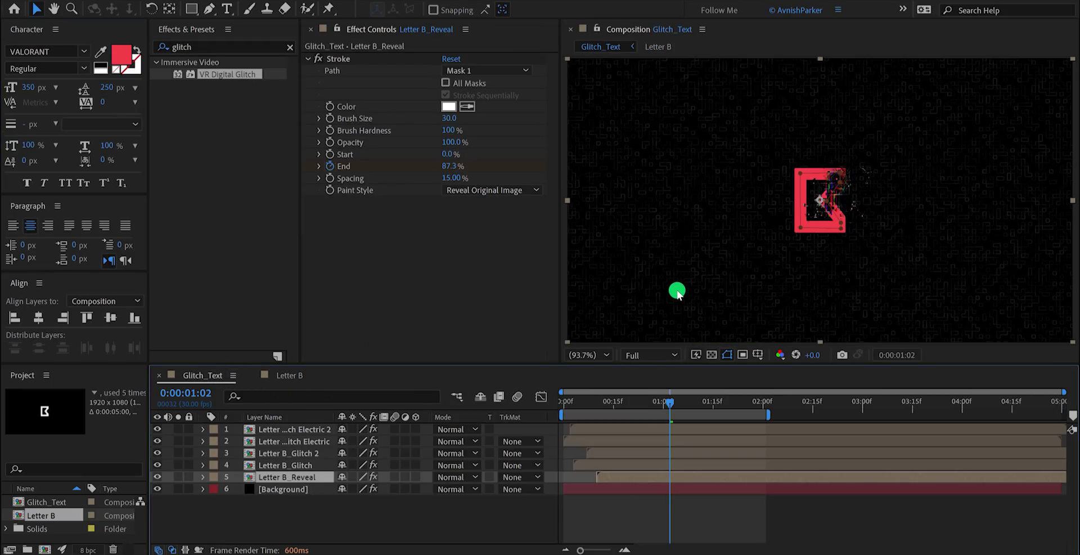
key(ctrl+z)
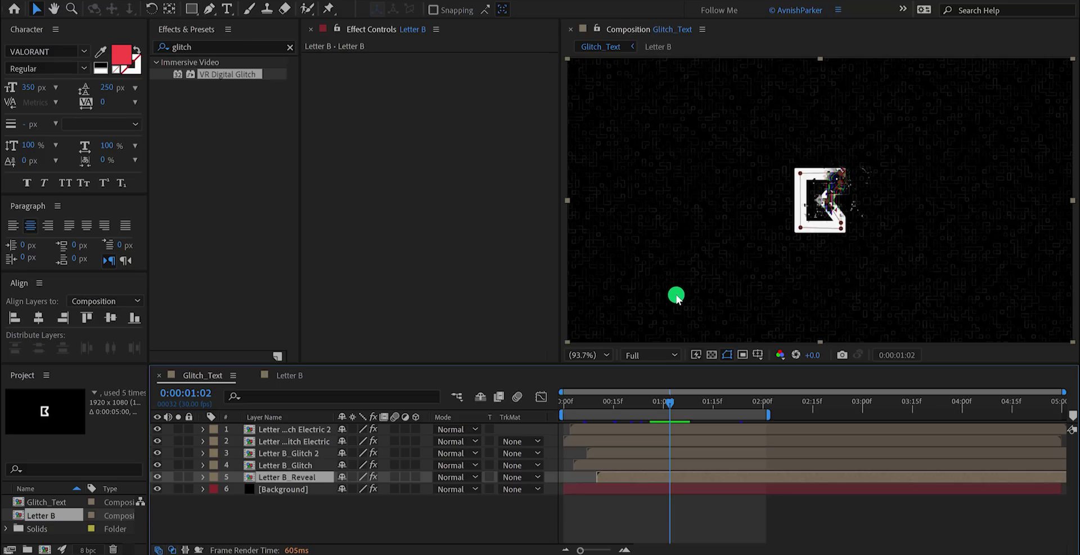
Add an adjustment layer to the Glitch_Text composition and name it CC.
click(617, 403)
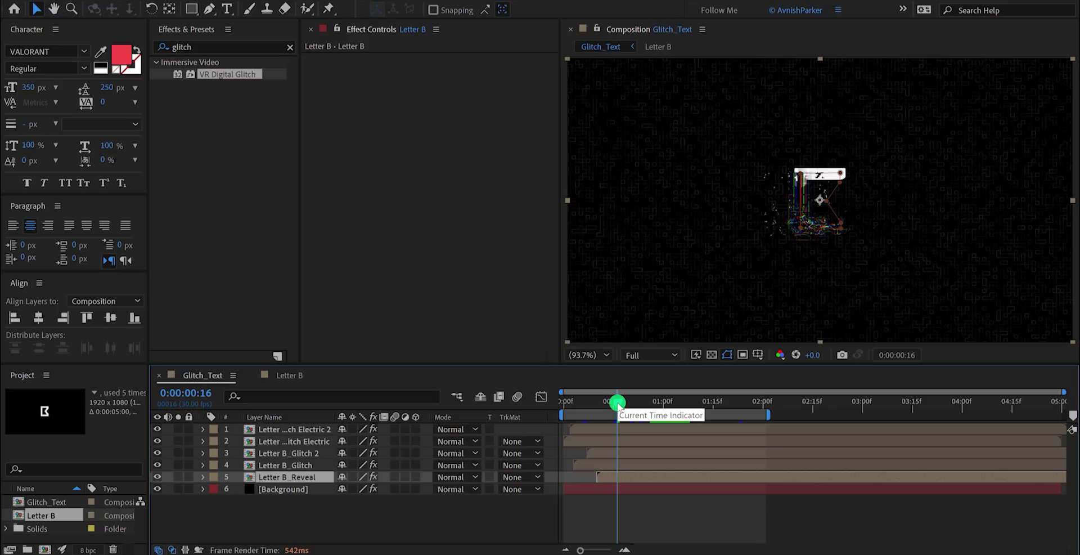
right_click(320, 520)
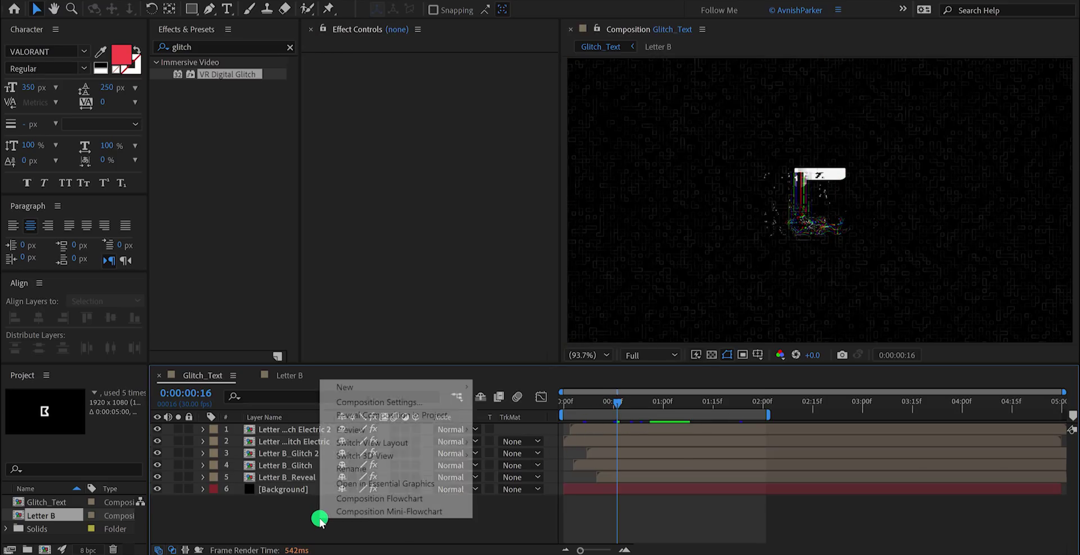
mouse_move(405, 389)
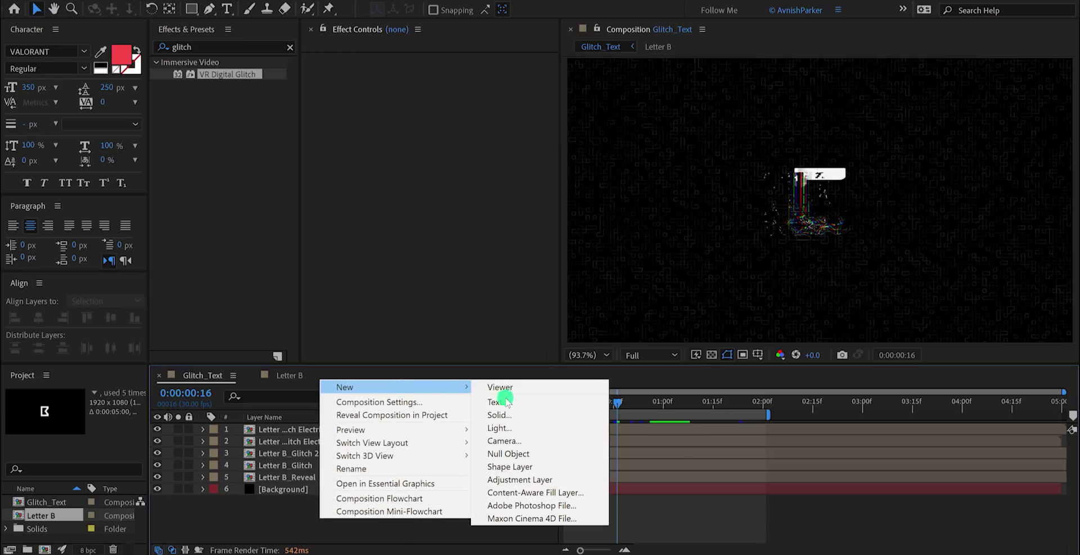
click(535, 479)
key(Return)
text(CC)
key(Return)
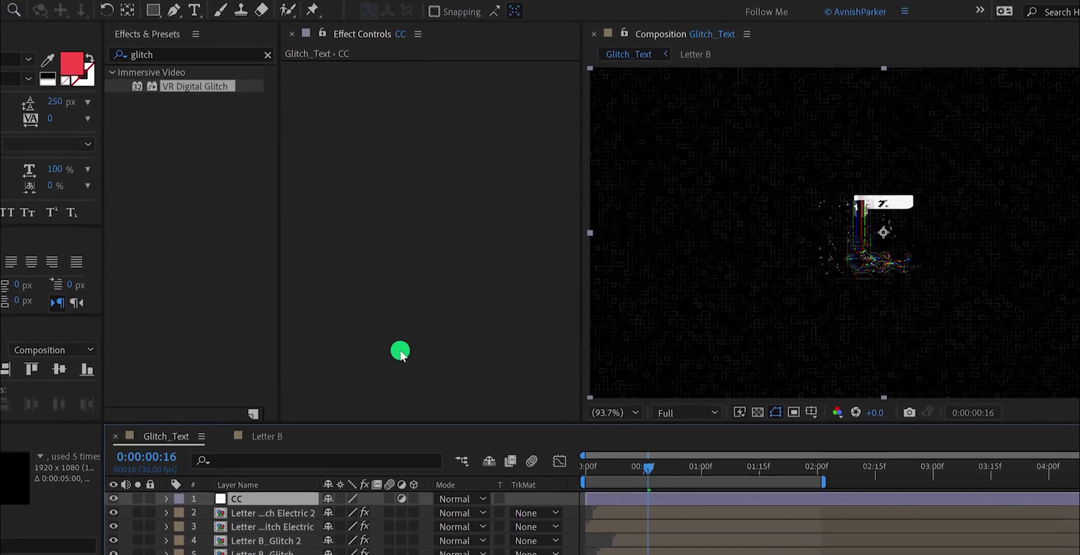
Find the Stylize Glow effect, apply it to the CC layer, and scrub through the animation.
double_click(170, 56)
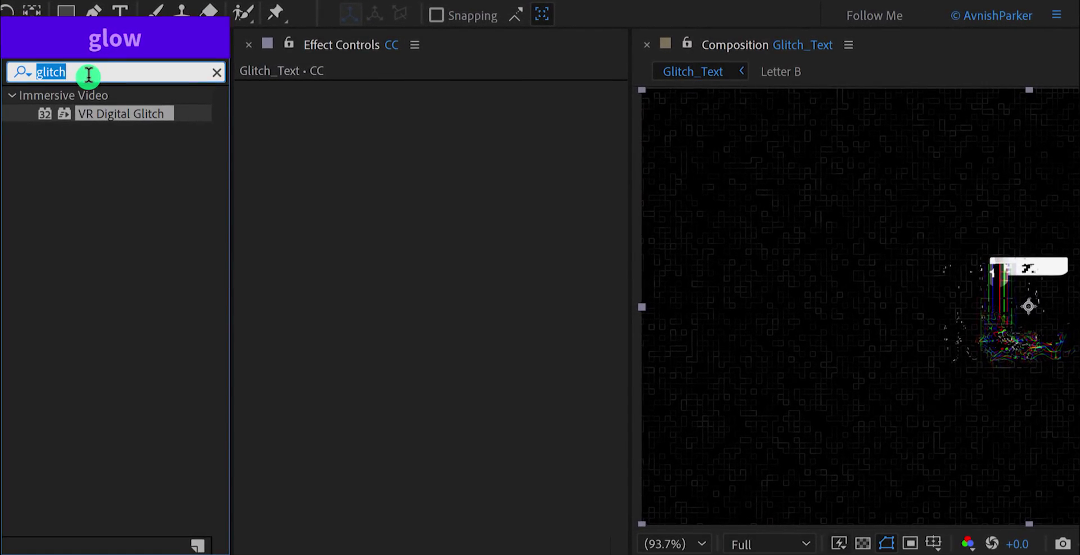
text(glow)
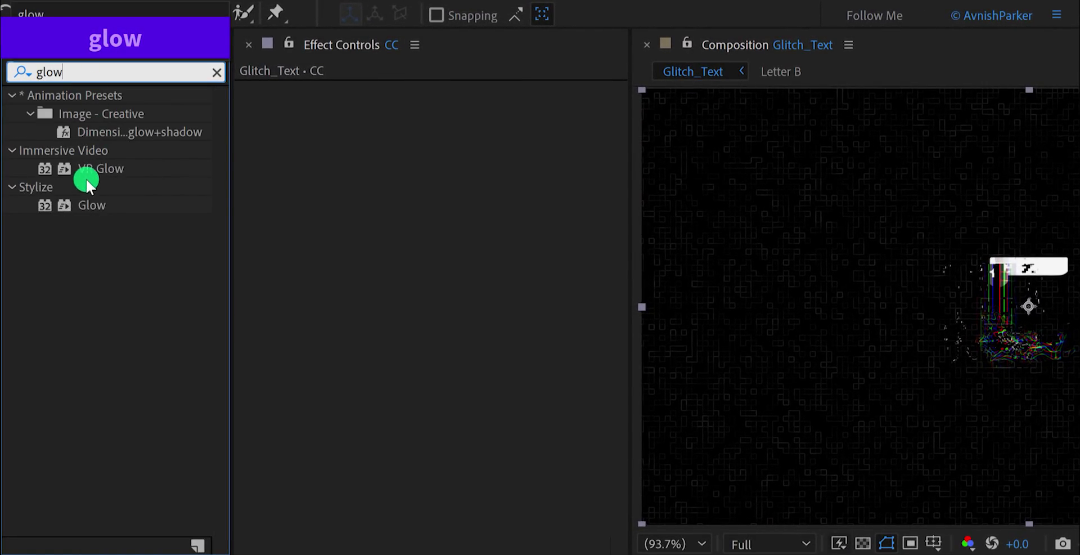
drag(87, 204, 345, 153)
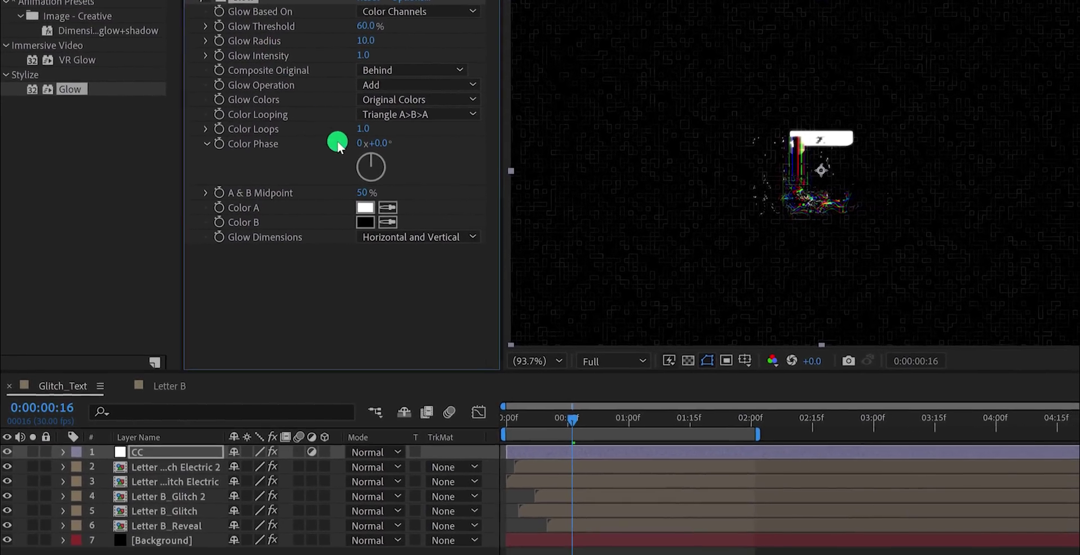
drag(572, 419, 690, 421)
click(539, 378)
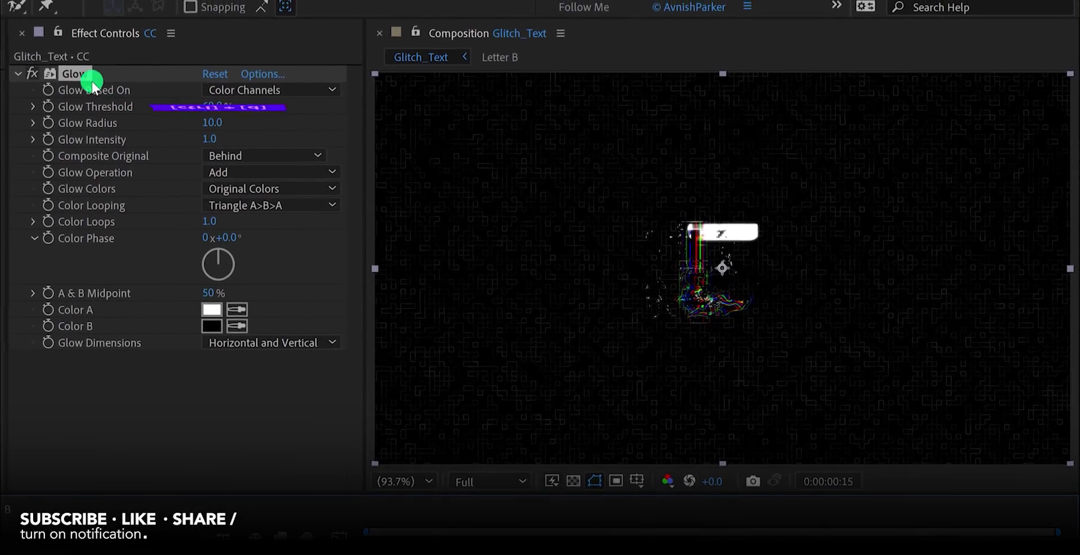
Duplicate the Glow effect on the CC layer, set the copy's Glow Radius to 500, and scrub through the result.
key(ctrl+d)
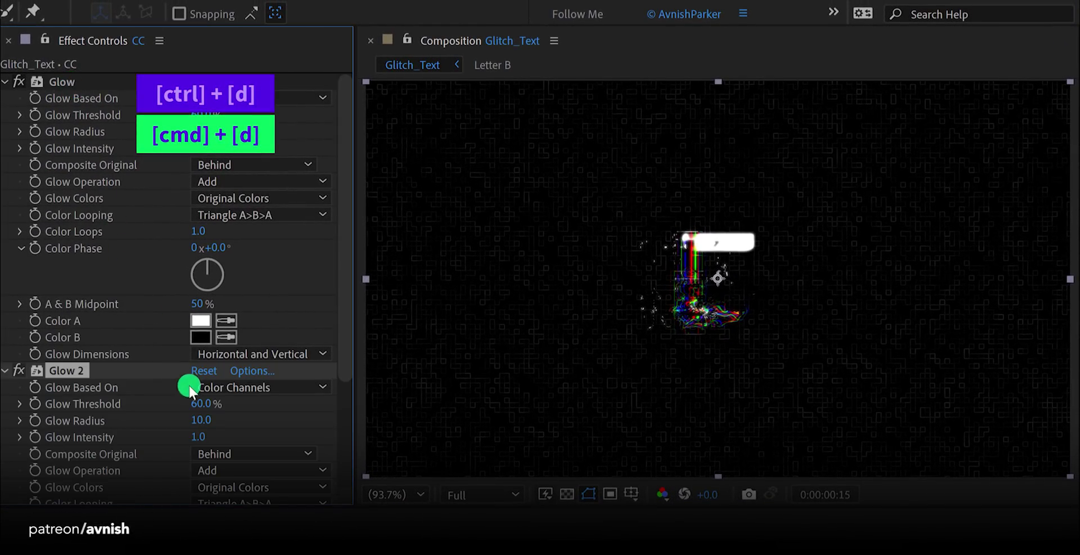
click(219, 421)
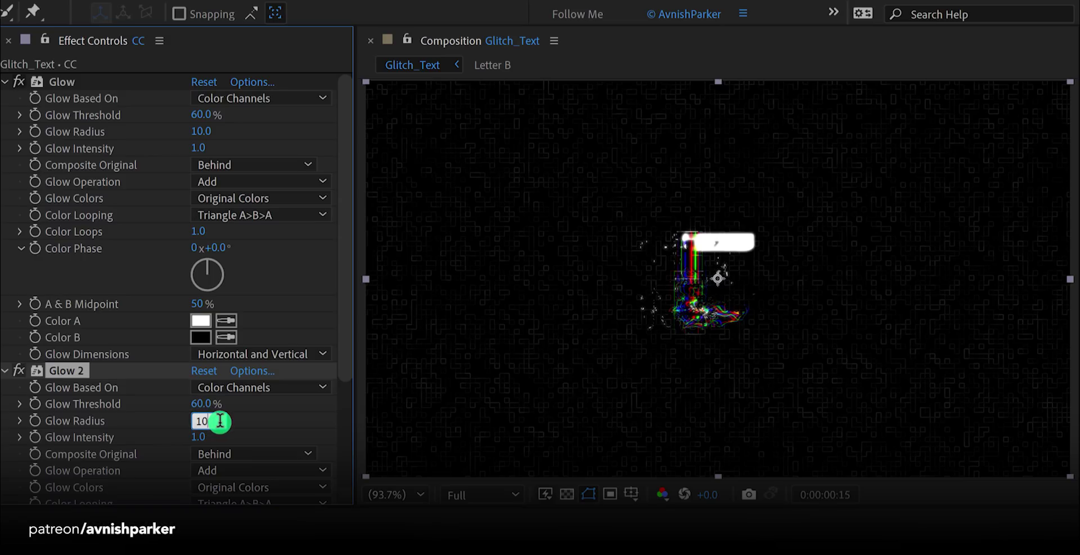
key(Return)
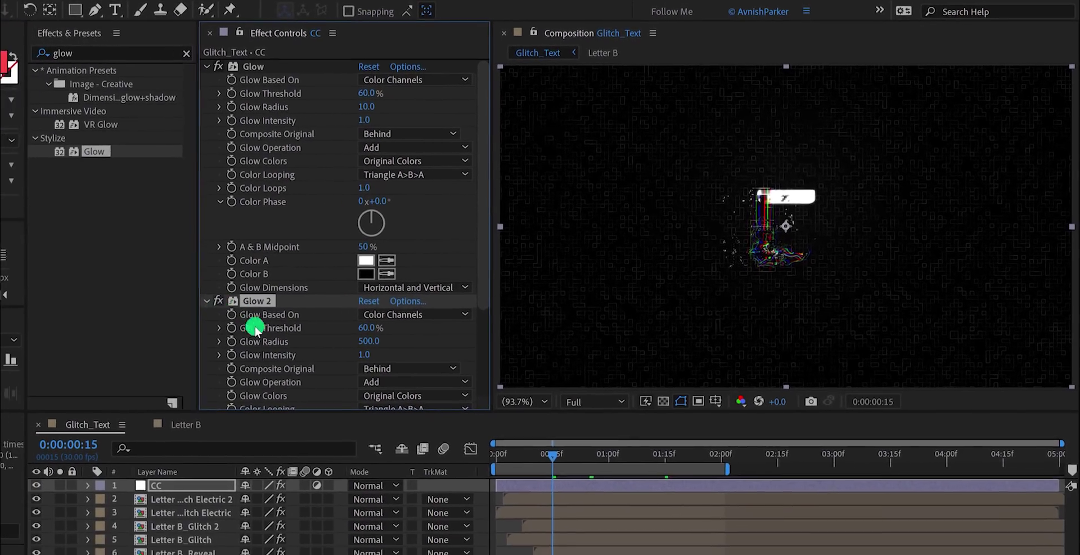
drag(553, 454, 643, 456)
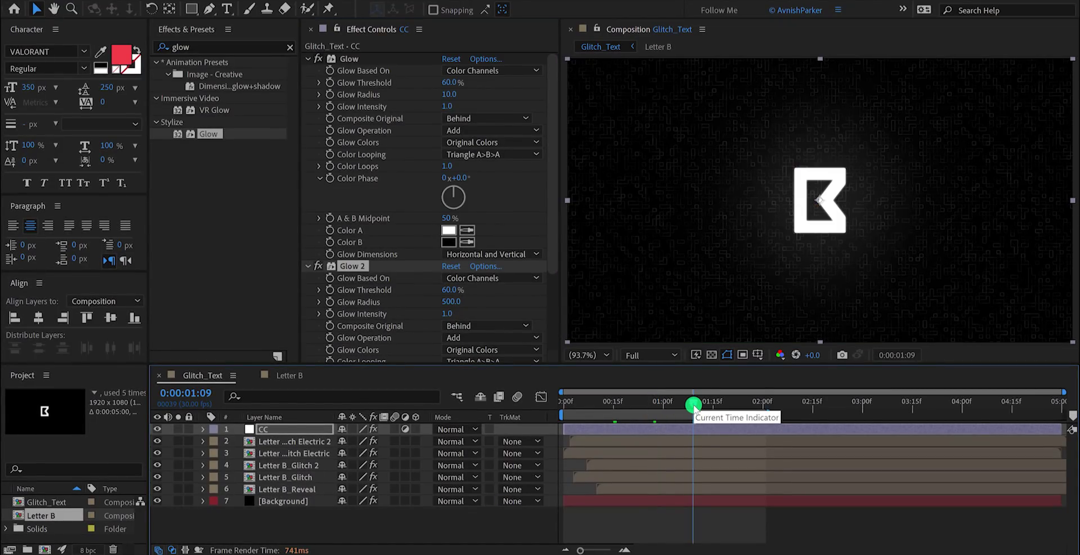
drag(694, 405, 710, 403)
Add another adjustment layer above CC and name it Transition.
click(361, 523)
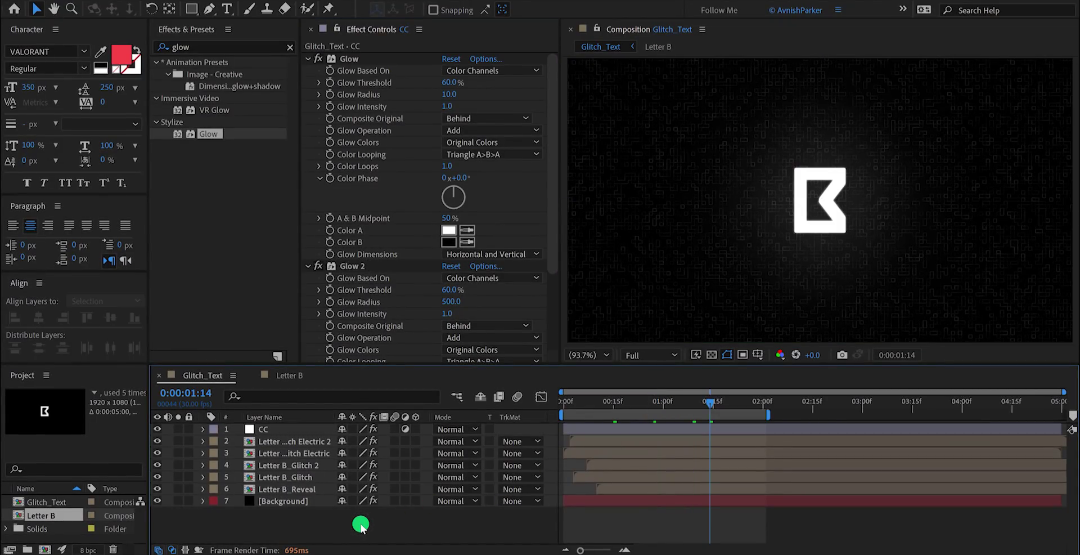
right_click(361, 525)
mouse_move(428, 393)
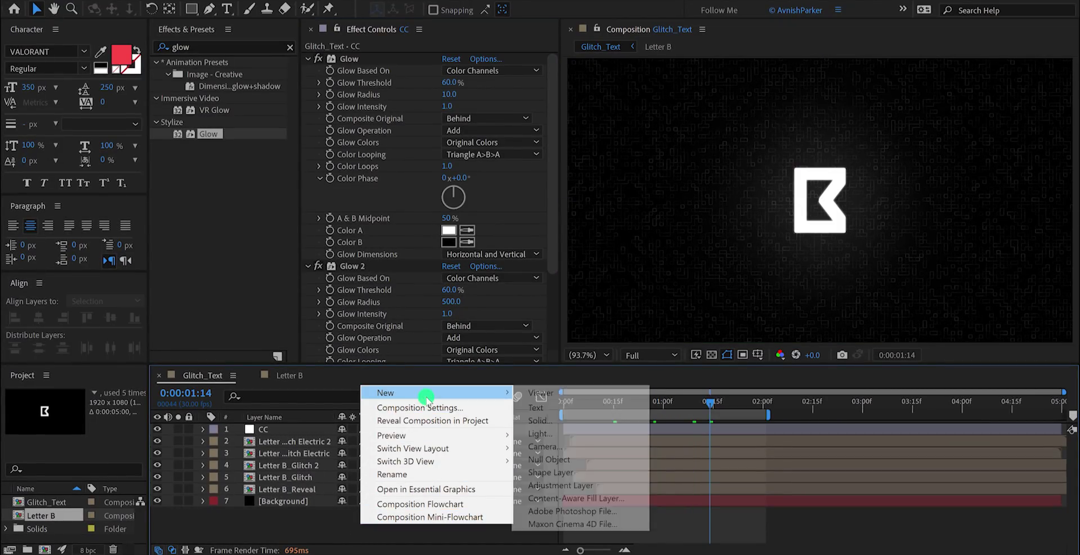
click(583, 484)
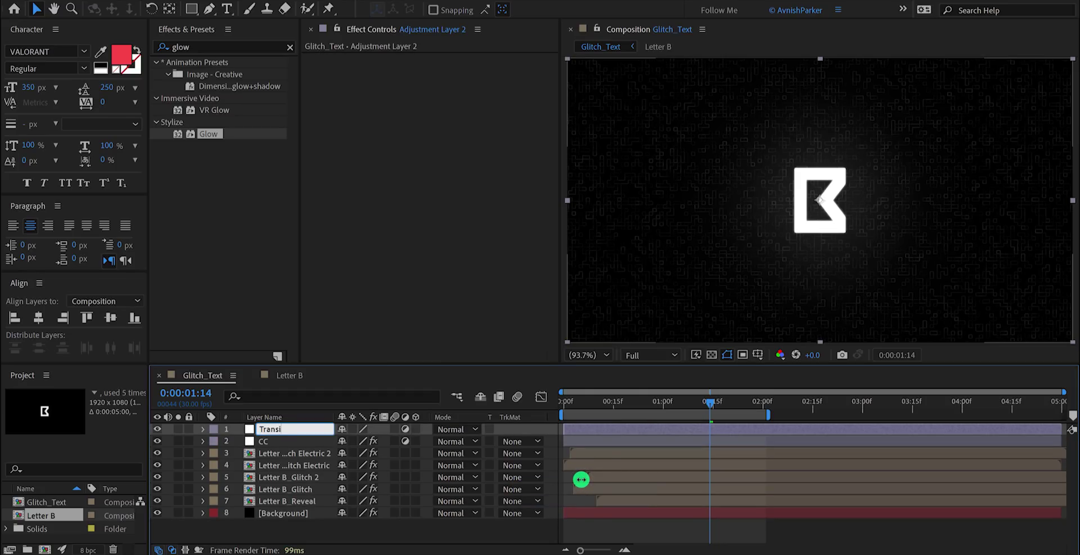
key(Return)
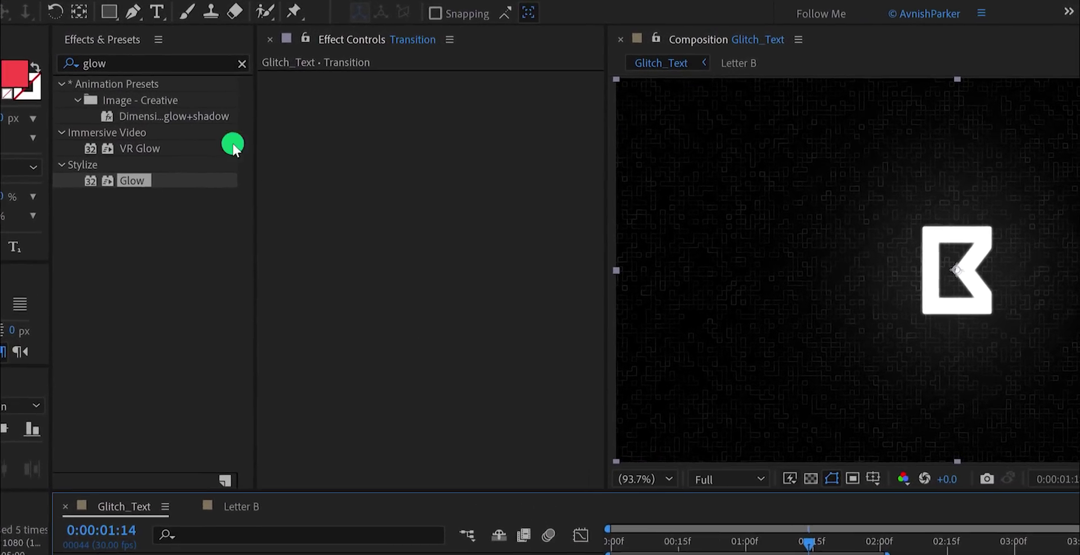
Search the effects for lens and apply CC Lens to the Transition layer.
click(154, 63)
key(BackSpace)
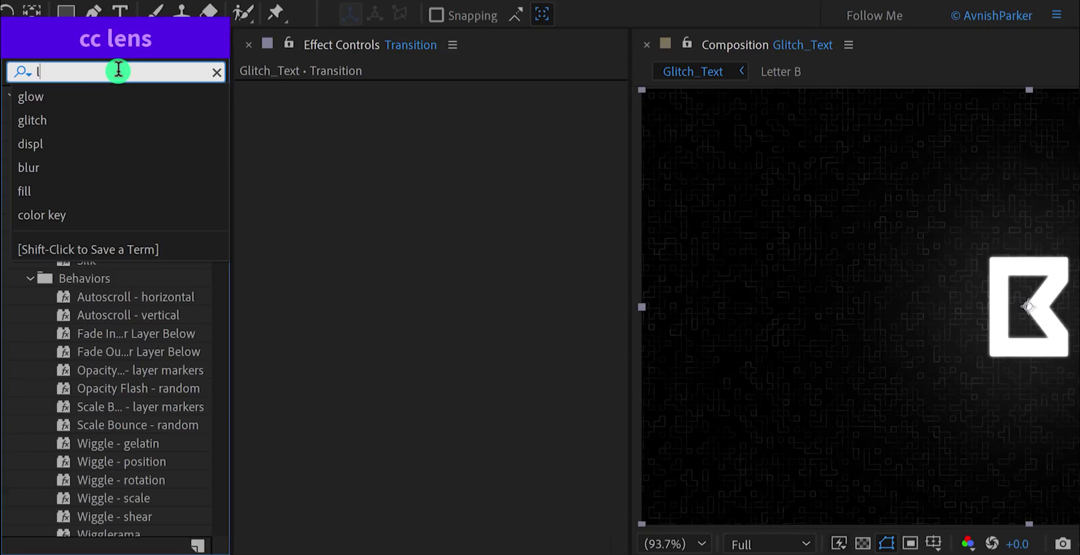
text(lens)
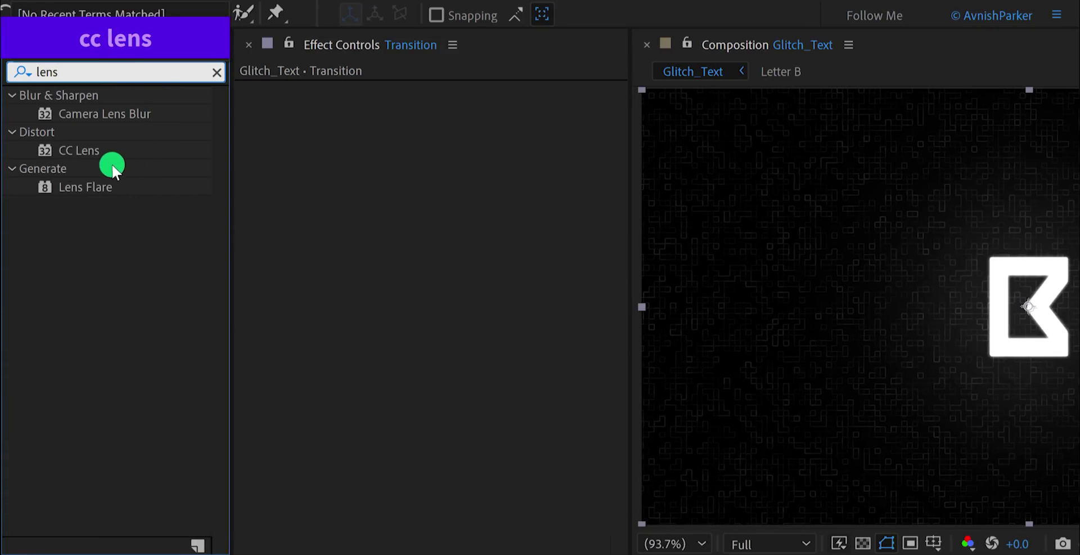
drag(82, 150, 305, 169)
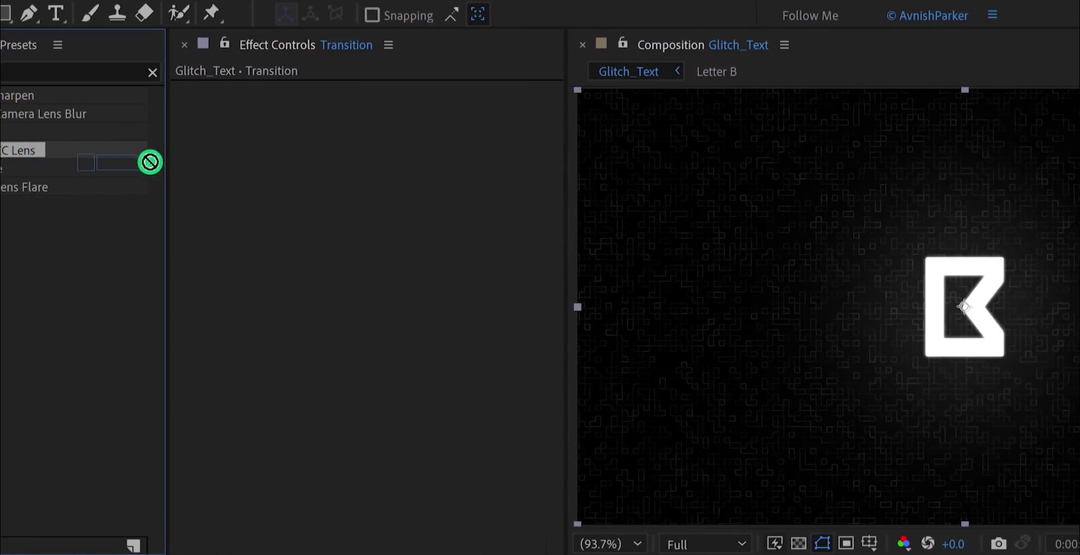
drag(149, 169, 149, 168)
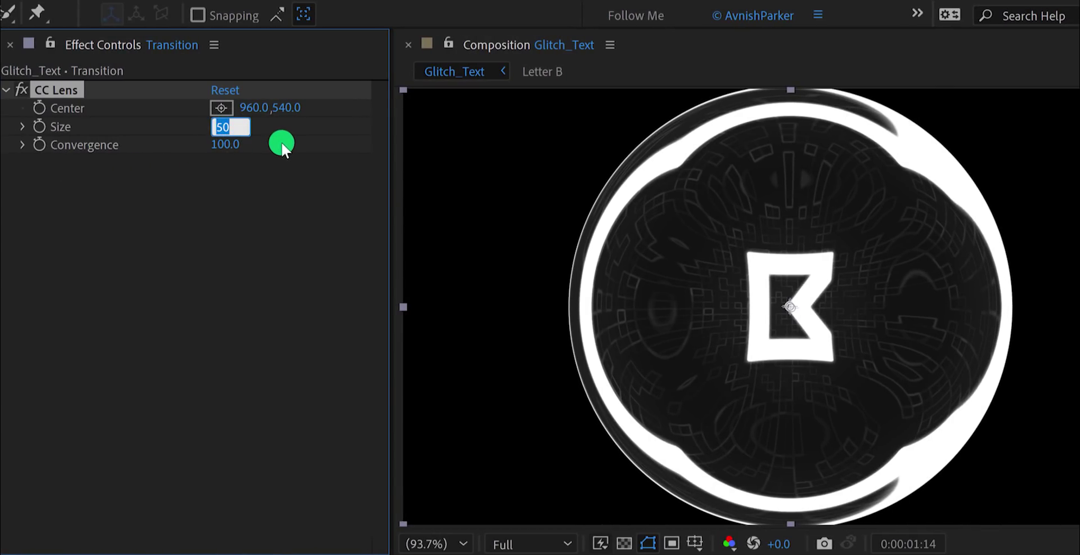
Keyframe the CC Lens Size on the Transition layer from 0 at 0:00:00:00 to 350 at 0:00:00:15.
key(Return)
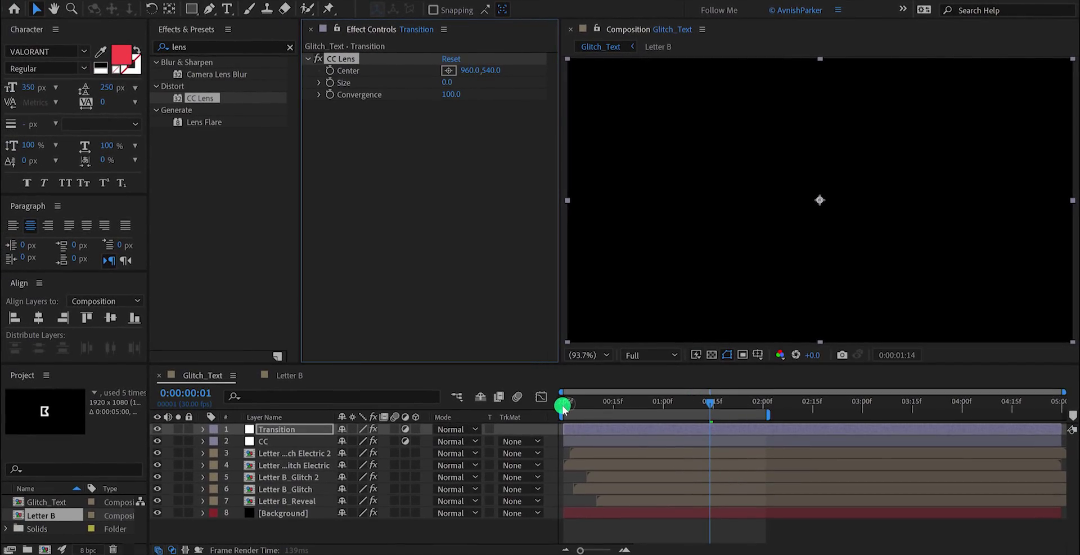
drag(563, 406, 555, 411)
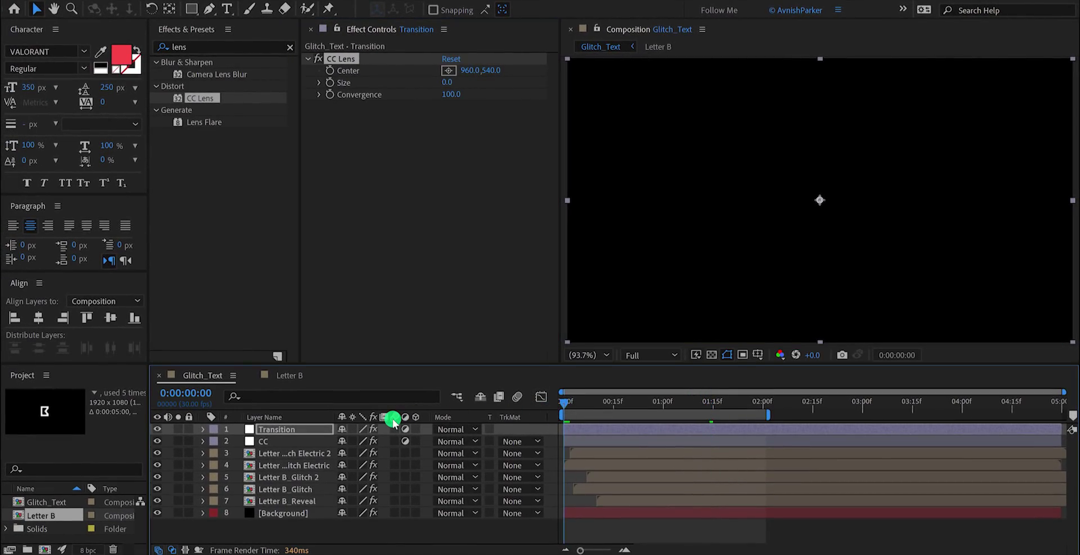
click(331, 85)
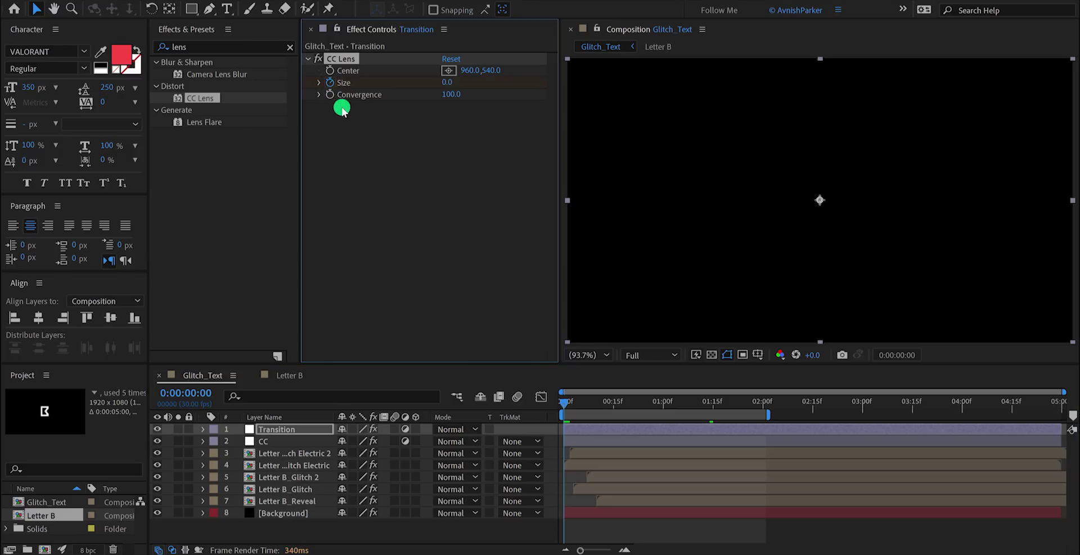
click(613, 405)
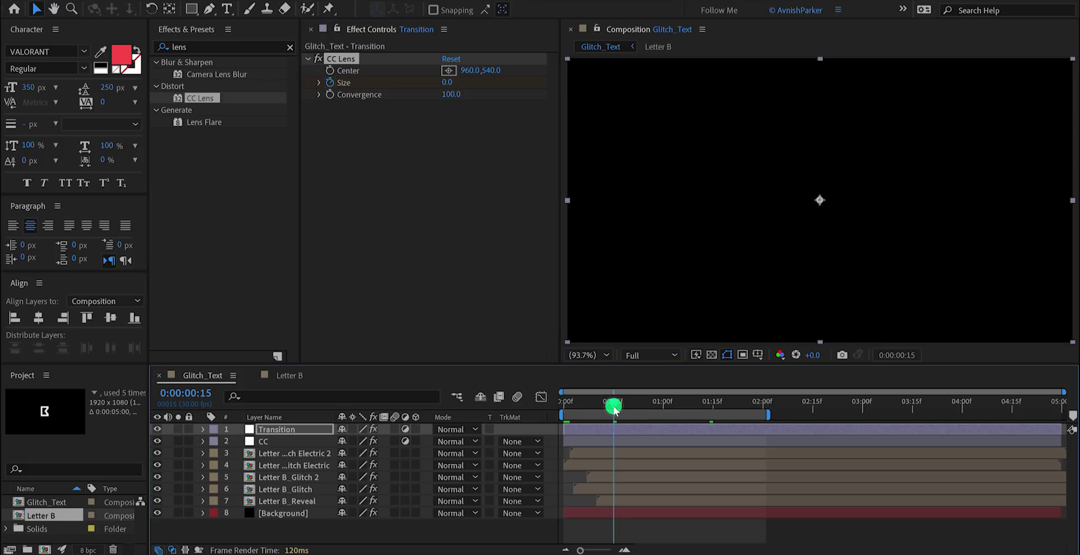
click(447, 85)
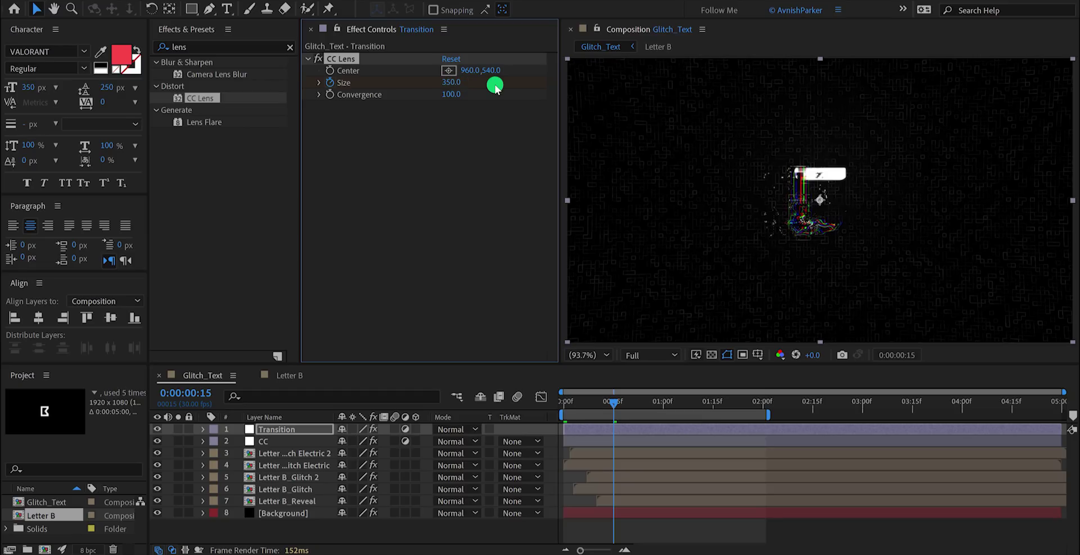
Reveal the Transition layer's keyframes and apply Easy Ease to both CC Lens Size keyframes.
key(u)
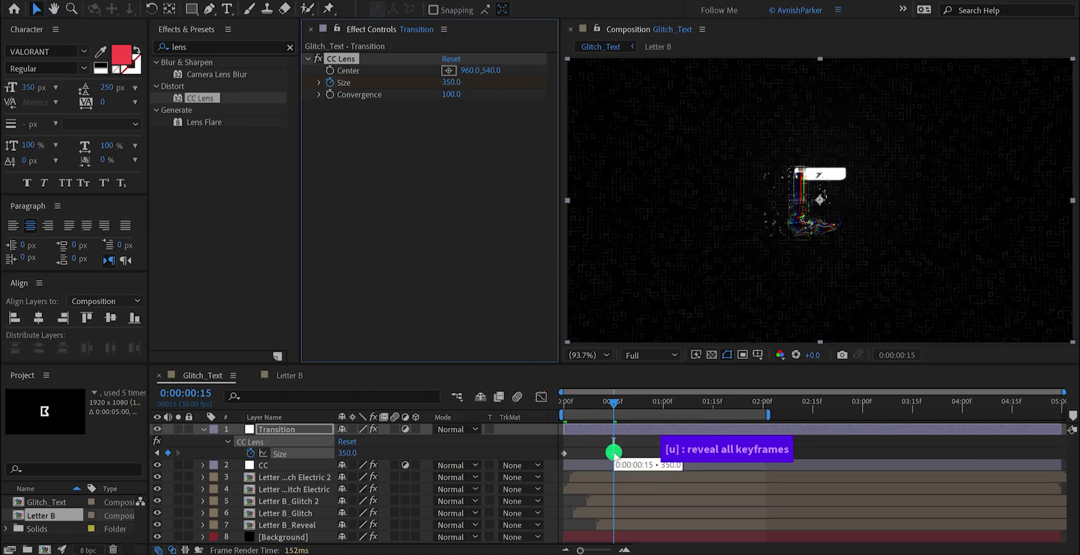
drag(615, 455, 555, 460)
key(F9)
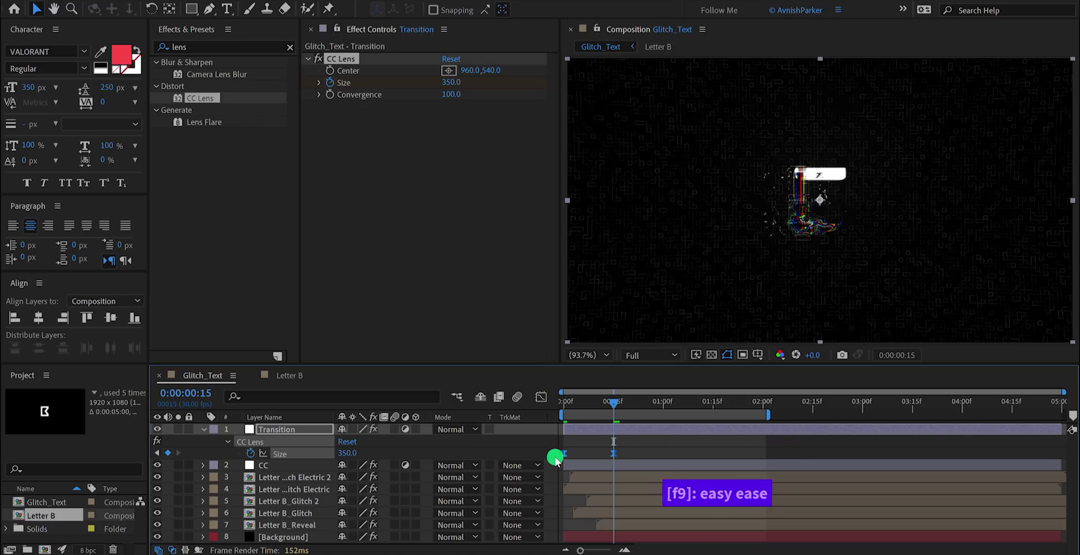